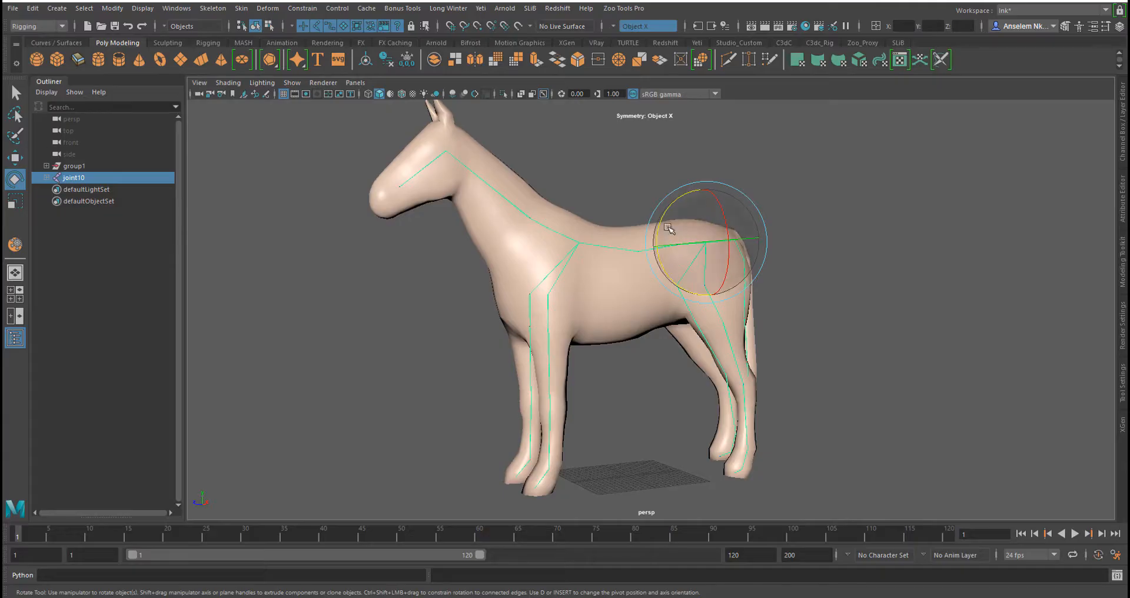
{"action": "left_click_drag", "start_coordinate": [327, 115], "coordinate": [999, 584]}
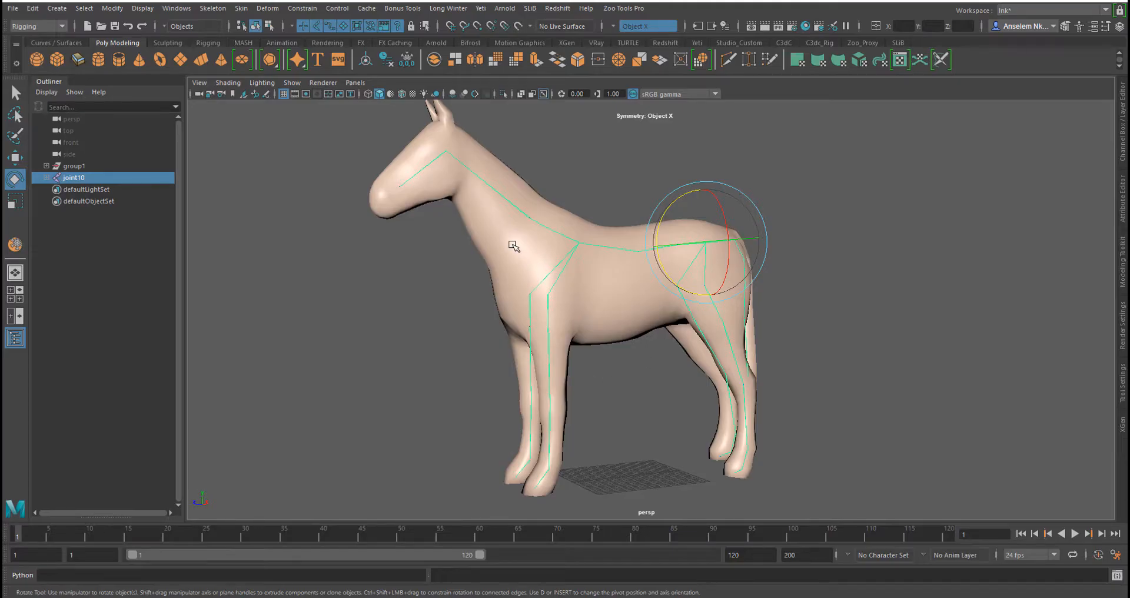
{"action": "scroll", "coordinate": [589, 324], "scroll_direction": "down", "scroll_amount": 5}
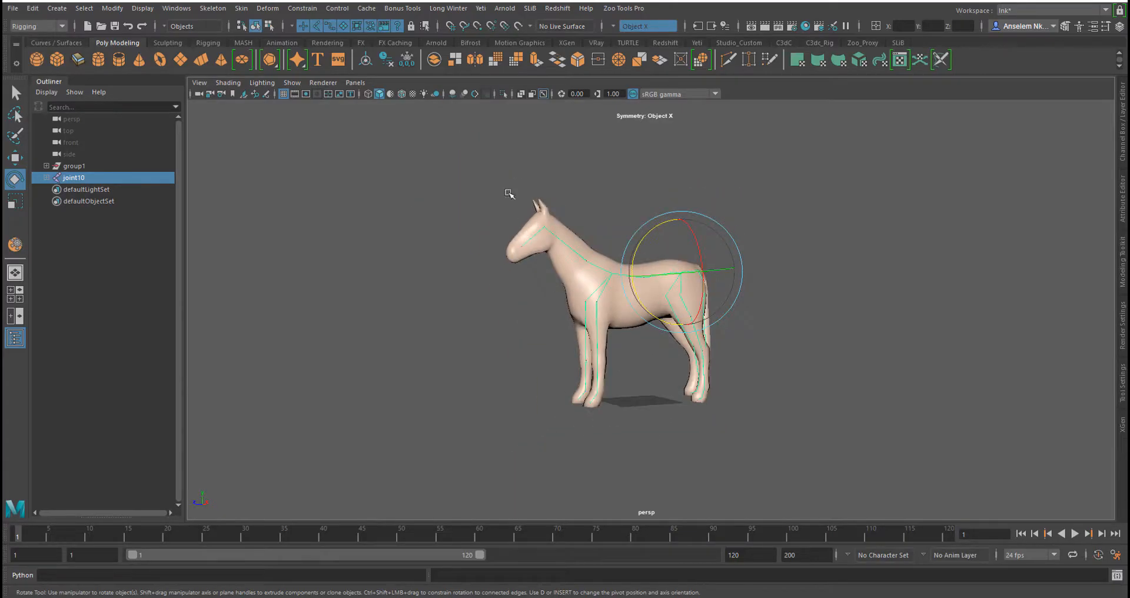
{"action": "left_click_drag", "start_coordinate": [484, 162], "coordinate": [978, 530]}
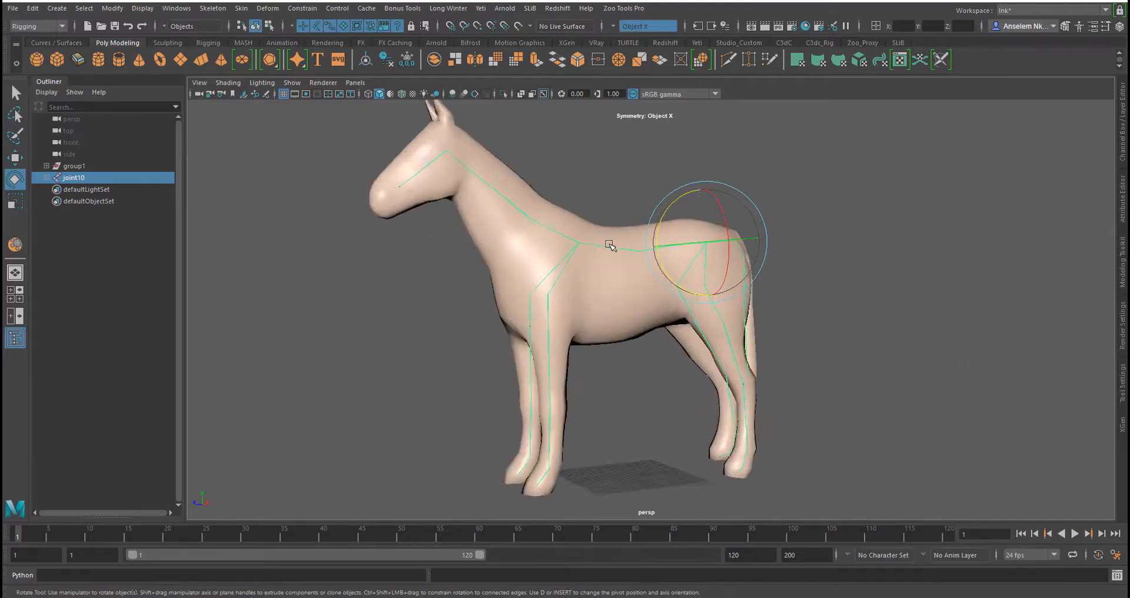
{"action": "scroll", "coordinate": [637, 253], "scroll_direction": "up", "scroll_amount": 2}
{"action": "scroll", "coordinate": [637, 253], "scroll_direction": "down", "scroll_amount": 2}
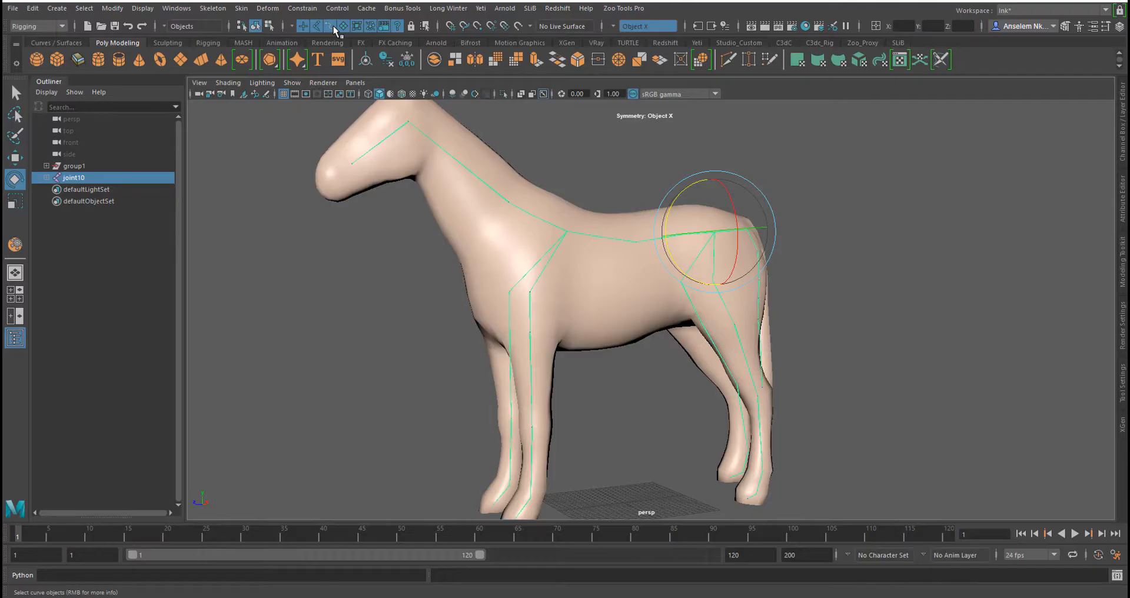
Select the horse mesh and toggle the layer1 display settings in the Layer Editor
{"action": "left_click", "coordinate": [329, 26]}
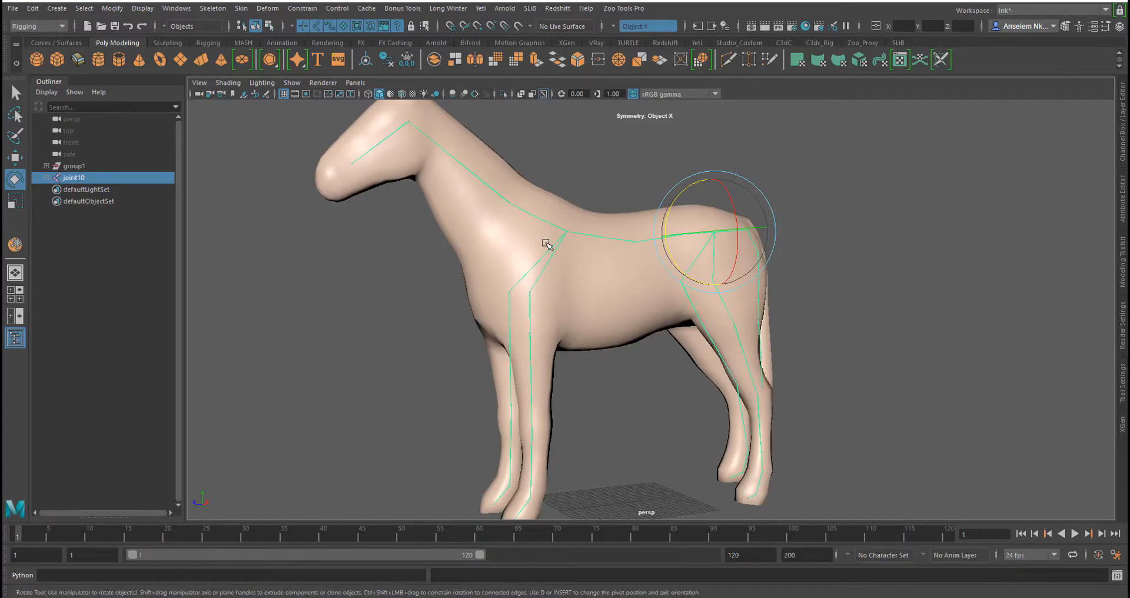
{"action": "left_click", "coordinate": [624, 309], "text": "shift"}
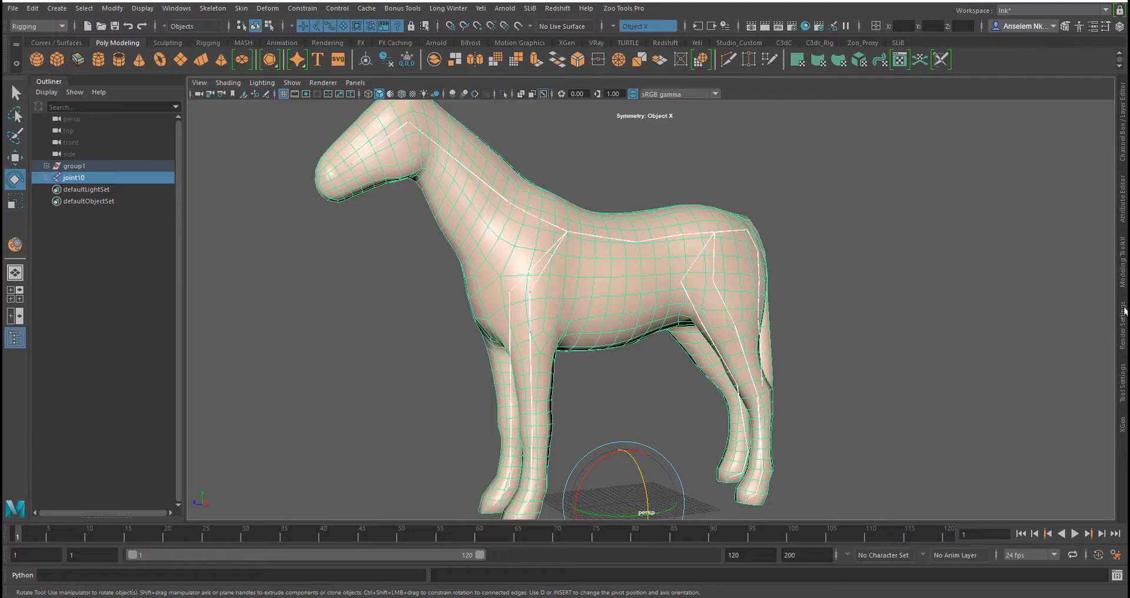
{"action": "left_click", "coordinate": [1124, 155]}
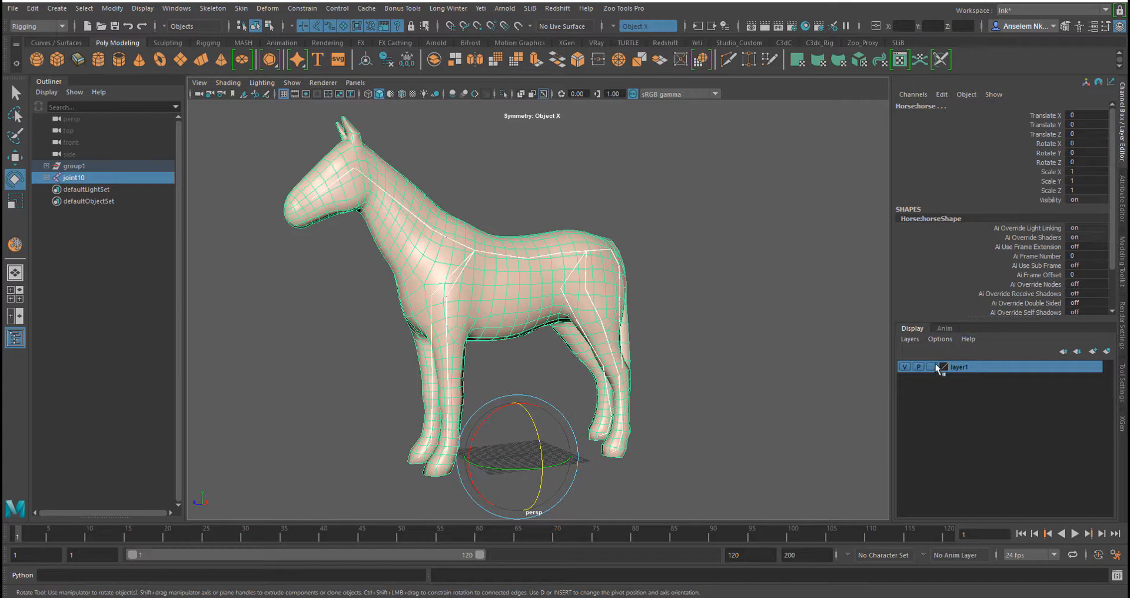
{"action": "left_click", "coordinate": [904, 366]}
{"action": "left_click", "coordinate": [904, 366]}
{"action": "left_click", "coordinate": [904, 366]}
{"action": "left_click", "coordinate": [905, 366]}
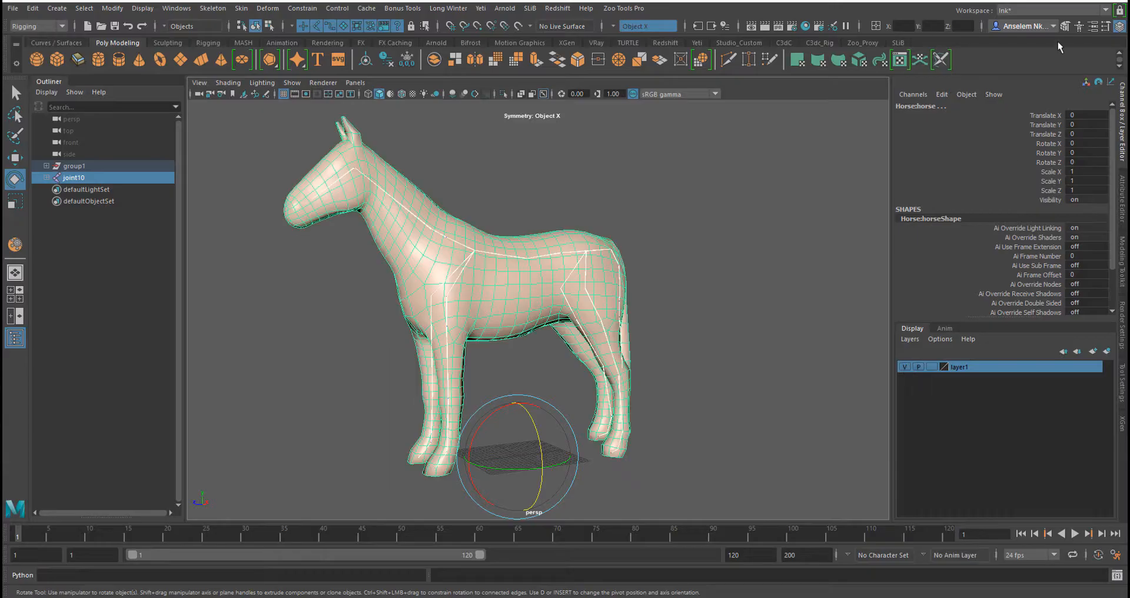
{"action": "left_click", "coordinate": [1121, 147]}
Bind the skin to the joint hierarchy with Geodesic Voxel bind method and Dual quaternion skinning
{"action": "scroll", "coordinate": [645, 282], "scroll_direction": "down", "scroll_amount": 3}
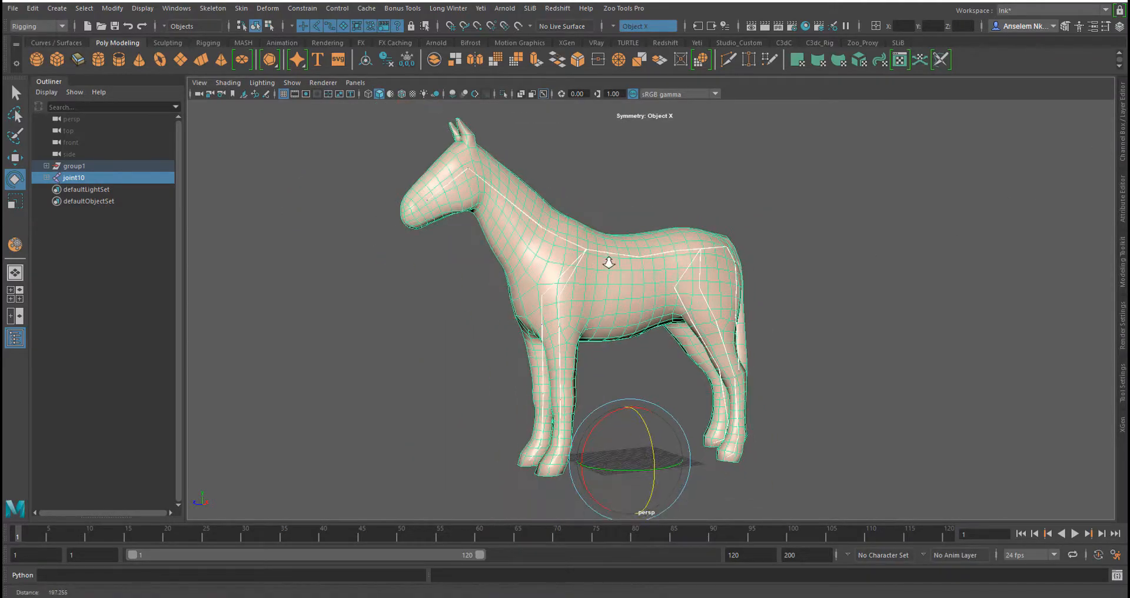
{"action": "left_click", "coordinate": [242, 9]}
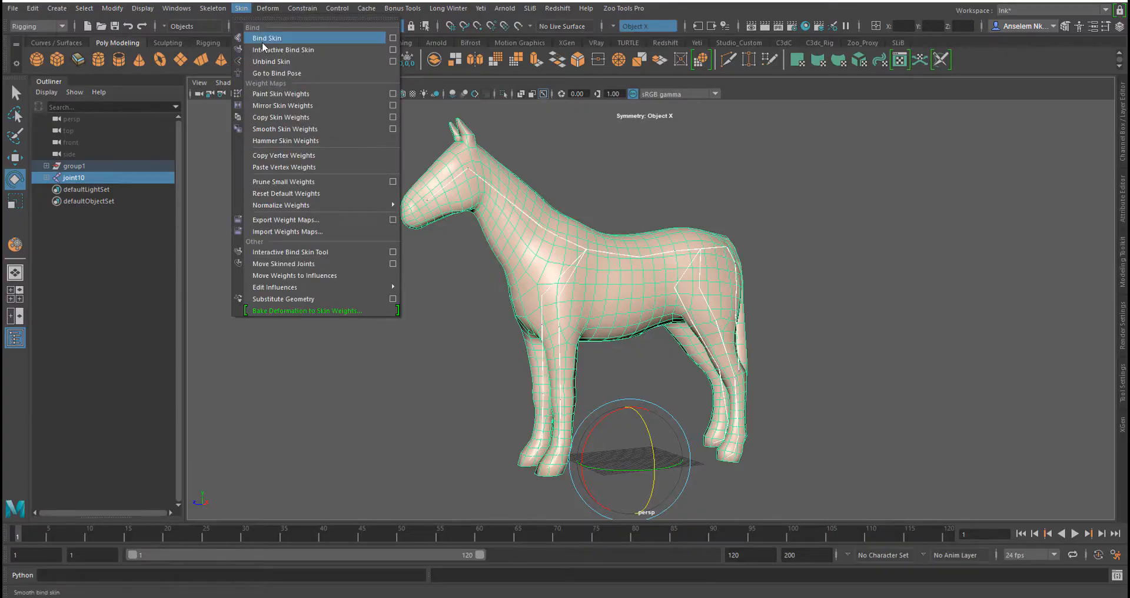
{"action": "left_click", "coordinate": [393, 38]}
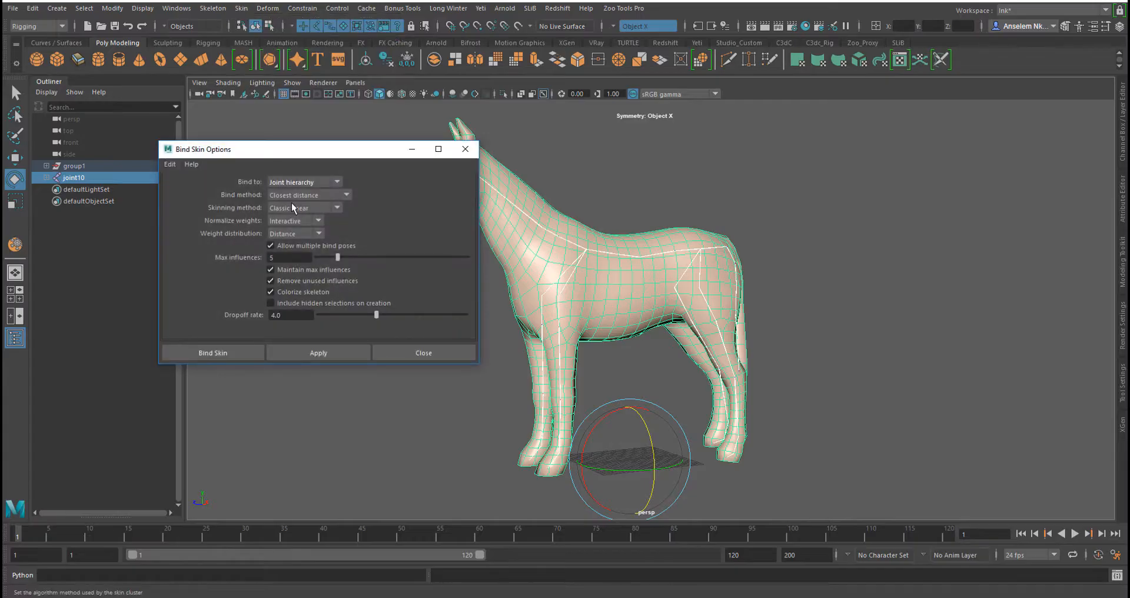
{"action": "left_click", "coordinate": [292, 196]}
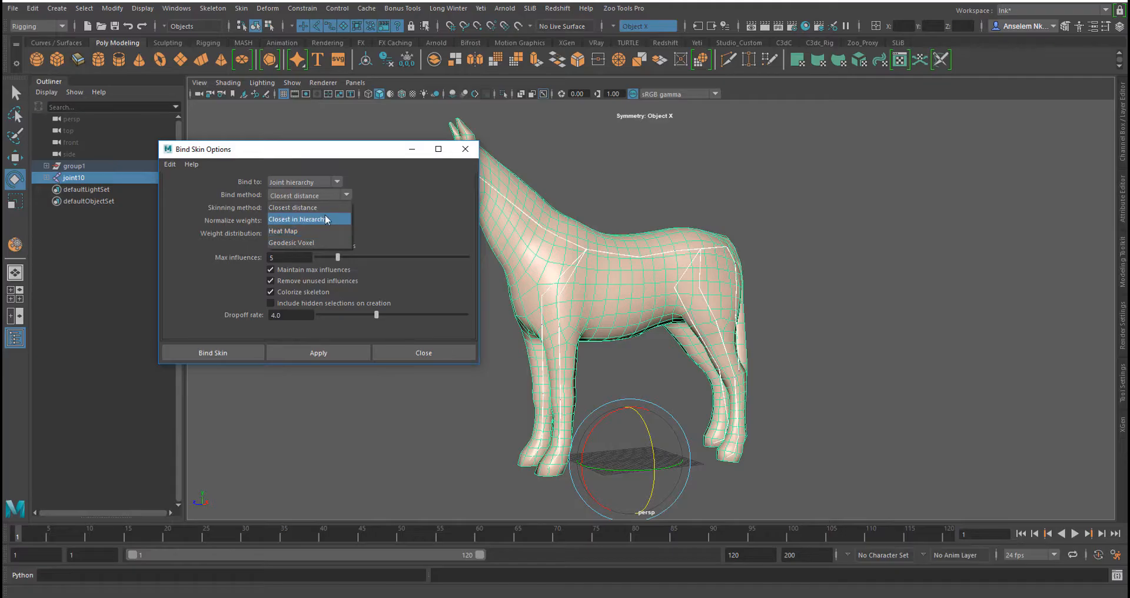
{"action": "left_click", "coordinate": [368, 214]}
{"action": "left_click", "coordinate": [336, 208]}
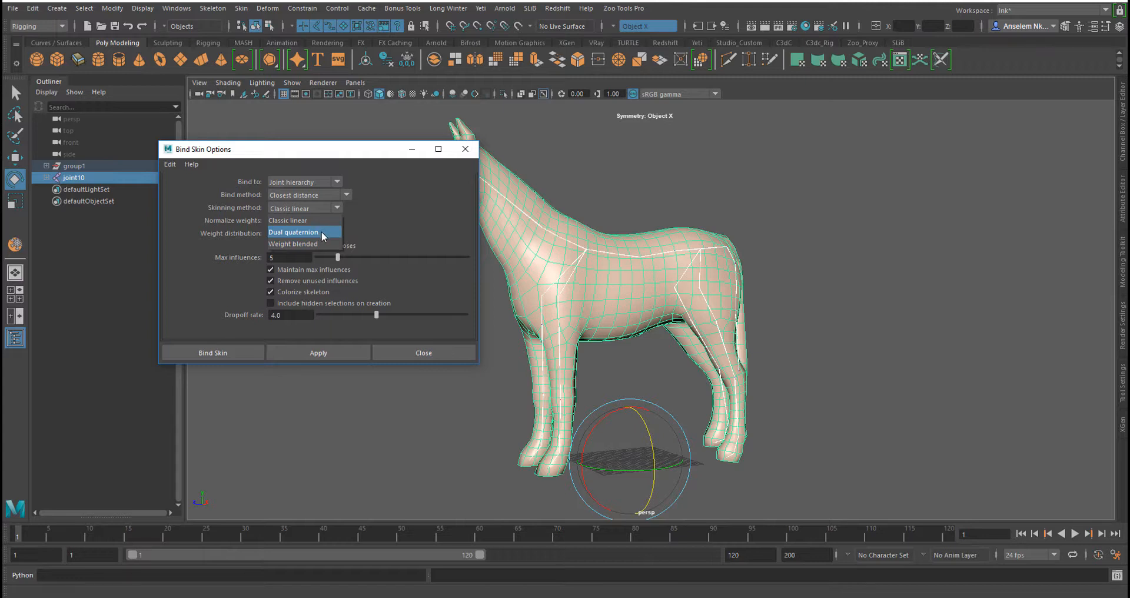
{"action": "left_click", "coordinate": [321, 231]}
{"action": "left_click", "coordinate": [338, 195]}
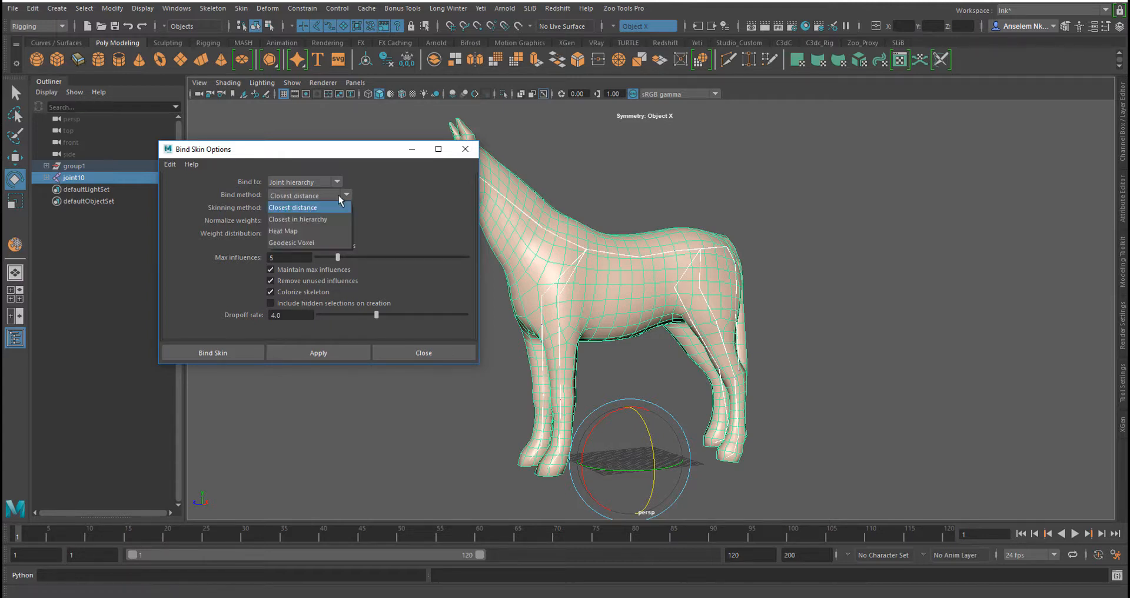
{"action": "left_click", "coordinate": [334, 240]}
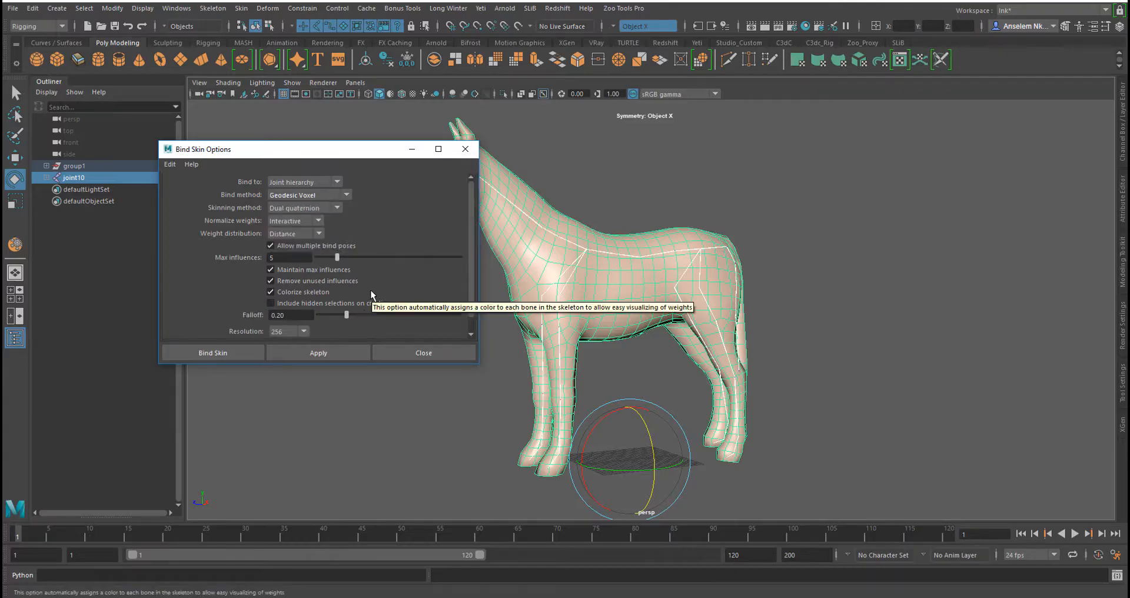
{"action": "scroll", "coordinate": [383, 280], "scroll_direction": "down", "scroll_amount": 1}
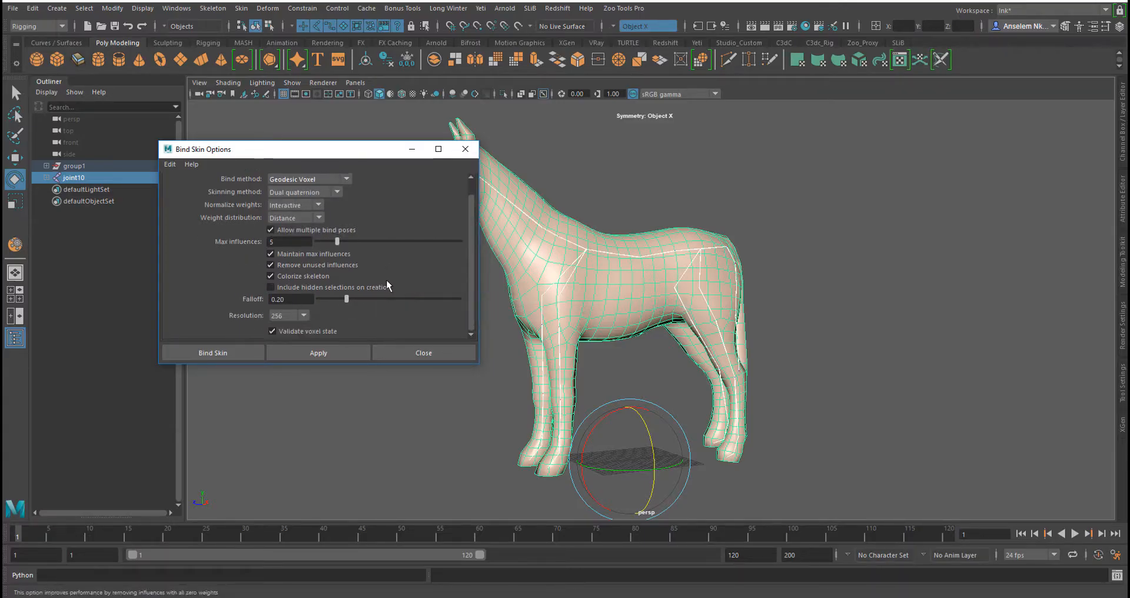
{"action": "left_click", "coordinate": [347, 352]}
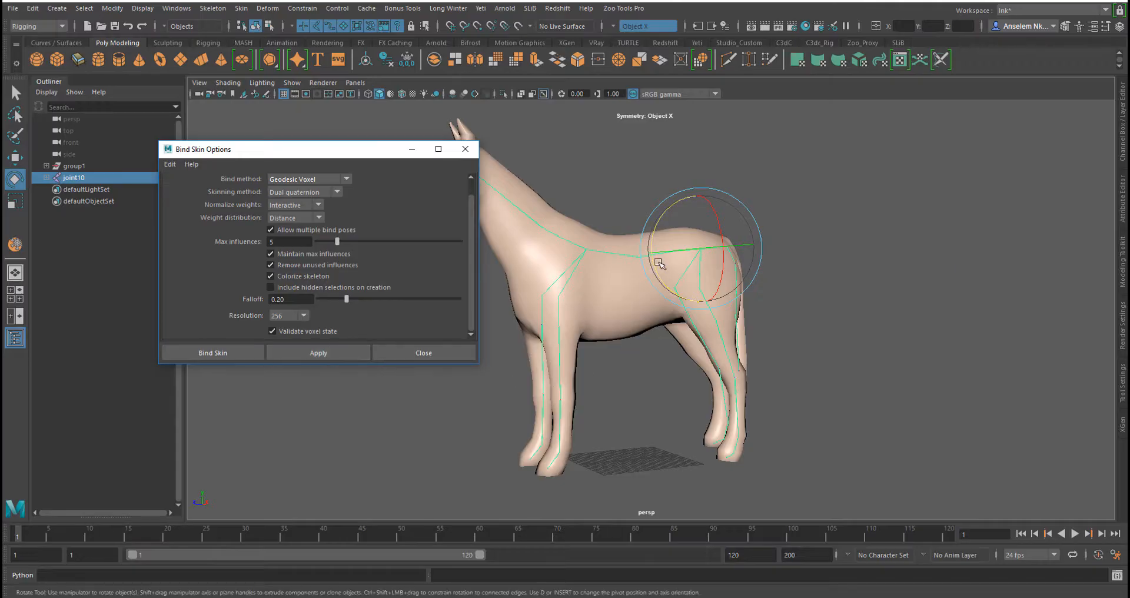
Rotate the tail and a hind leg joint to test the skin deformation, then close the bind options
{"action": "scroll", "coordinate": [667, 254], "scroll_direction": "up", "scroll_amount": 3}
{"action": "scroll", "coordinate": [668, 255], "scroll_direction": "up", "scroll_amount": 2}
{"action": "scroll", "coordinate": [765, 301], "scroll_direction": "up", "scroll_amount": 2}
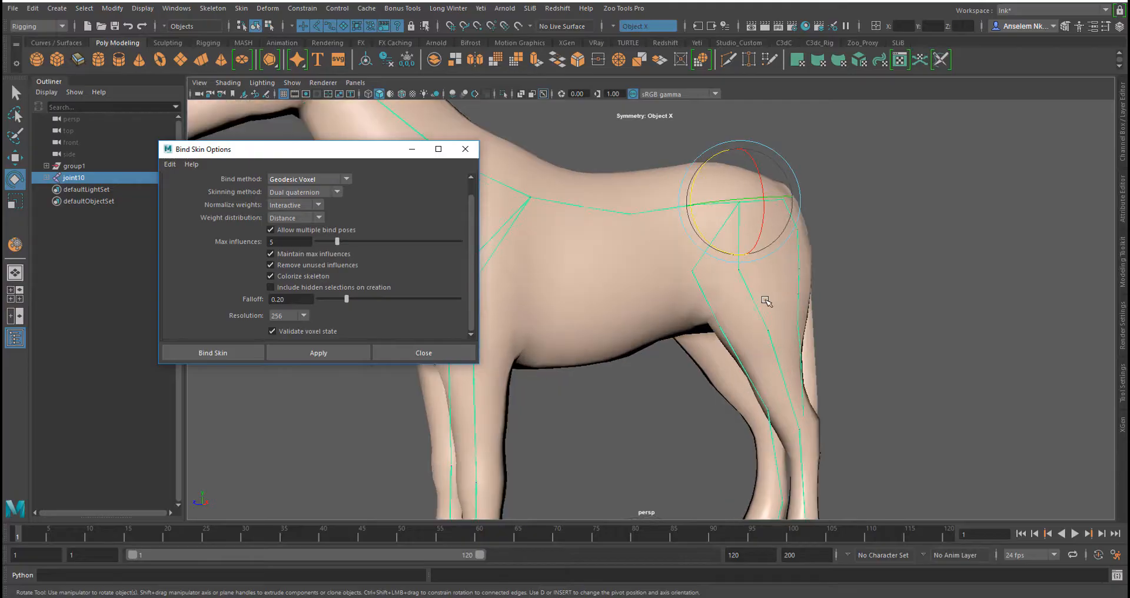
{"action": "left_click_drag", "start_coordinate": [894, 268], "coordinate": [913, 393]}
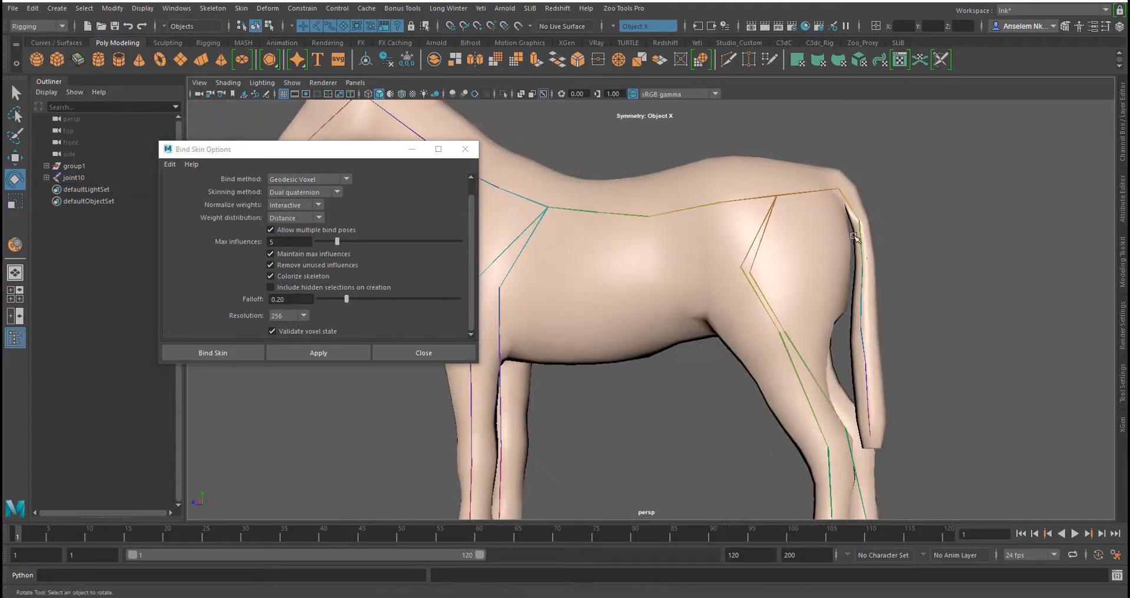
{"action": "left_click", "coordinate": [858, 229]}
{"action": "left_click_drag", "start_coordinate": [893, 258], "coordinate": [921, 269]}
{"action": "middle_click_drag", "start_coordinate": [865, 387], "coordinate": [895, 256], "text": "alt"}
{"action": "left_click_drag", "start_coordinate": [895, 257], "coordinate": [624, 309], "text": "alt"}
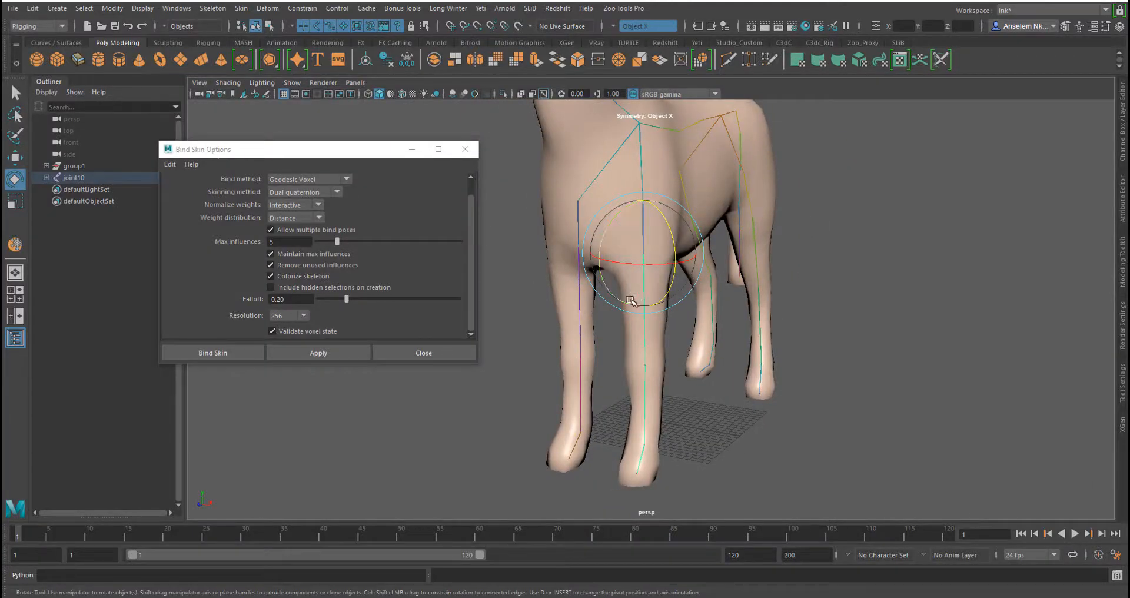
{"action": "left_click_drag", "start_coordinate": [623, 310], "coordinate": [648, 297], "text": "alt"}
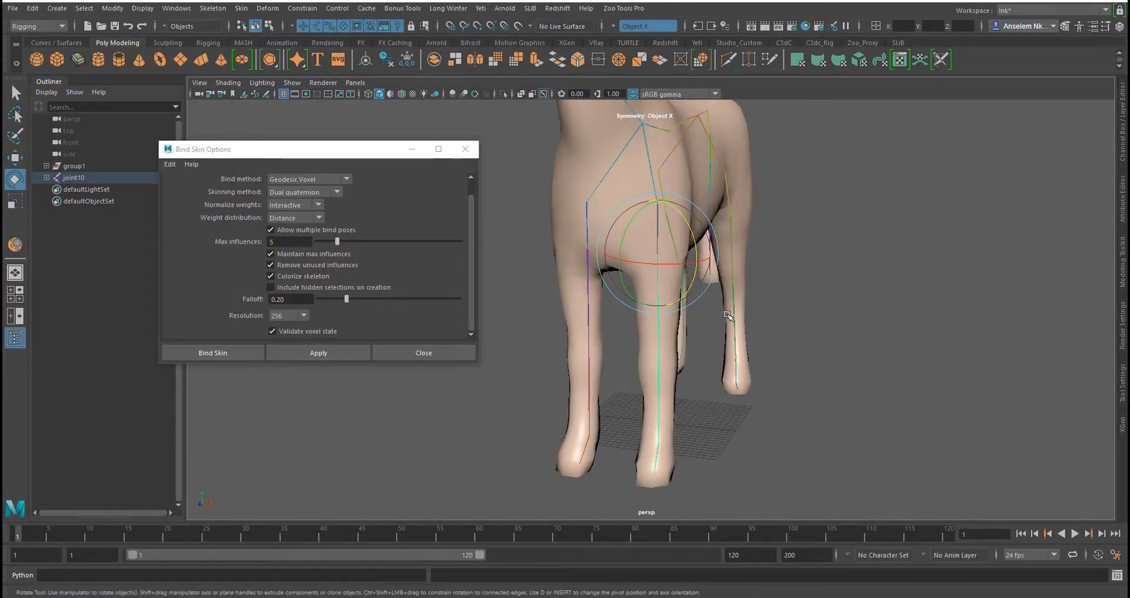
{"action": "left_click", "coordinate": [472, 152]}
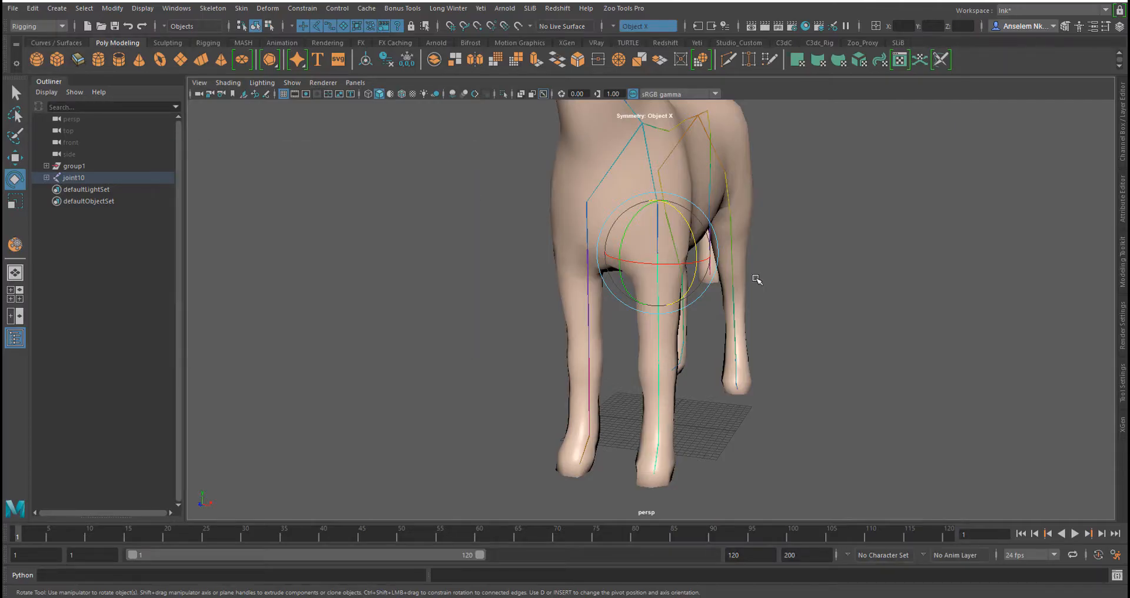
Test-rotate the front shoulder and hip joints, undoing each rotation
{"action": "left_click_drag", "start_coordinate": [736, 348], "coordinate": [638, 338], "text": "alt"}
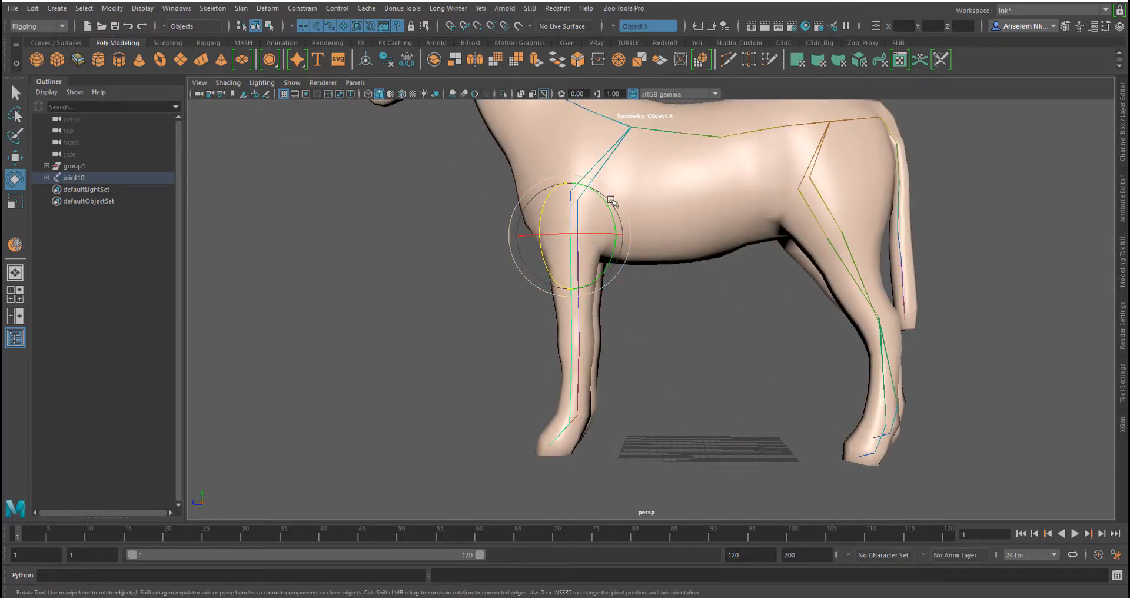
{"action": "left_click_drag", "start_coordinate": [626, 232], "coordinate": [618, 206]}
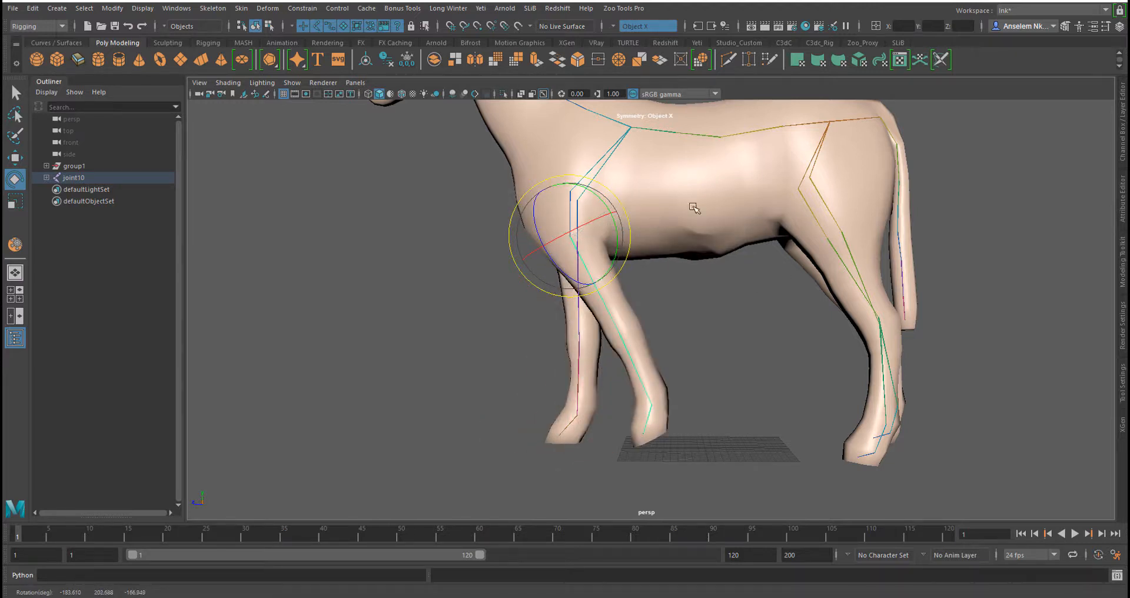
{"action": "key", "text": "ctrl+z"}
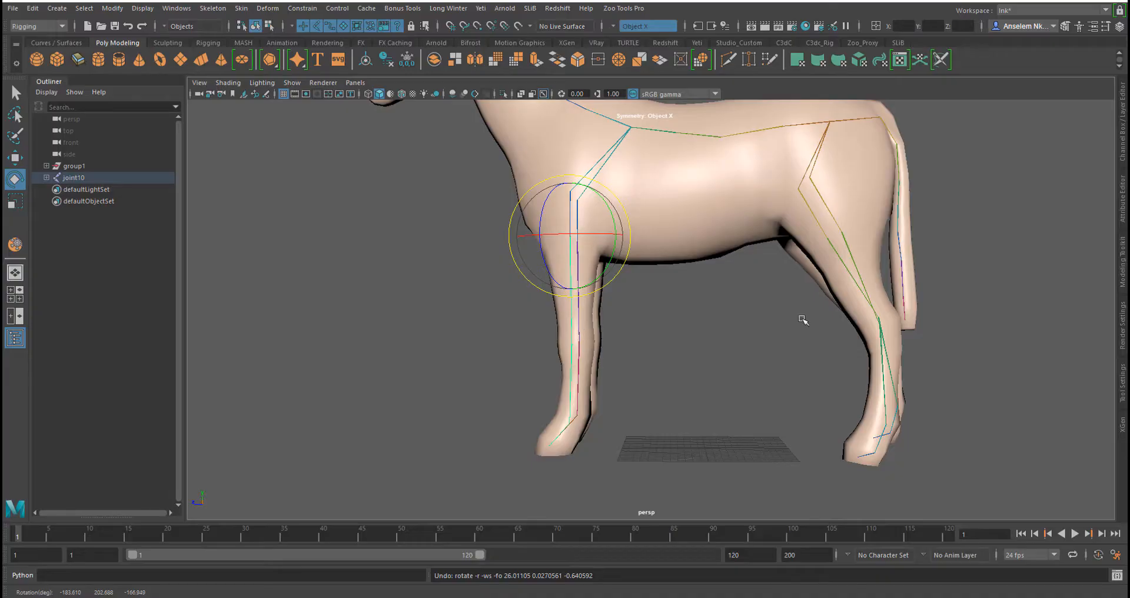
{"action": "scroll", "coordinate": [701, 312], "scroll_direction": "down", "scroll_amount": 2}
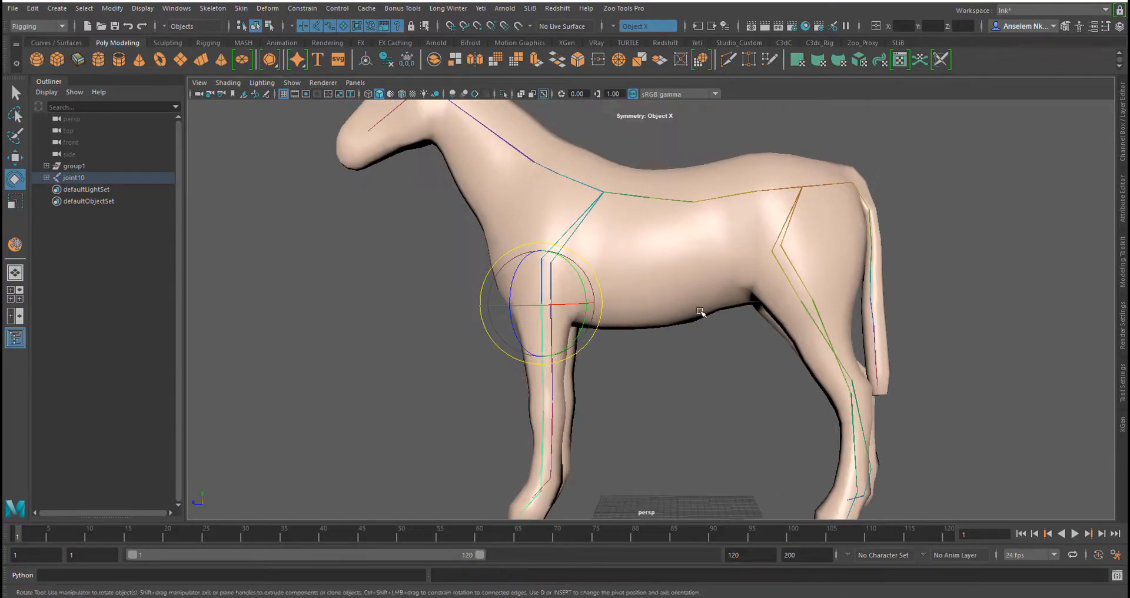
{"action": "left_click", "coordinate": [711, 199]}
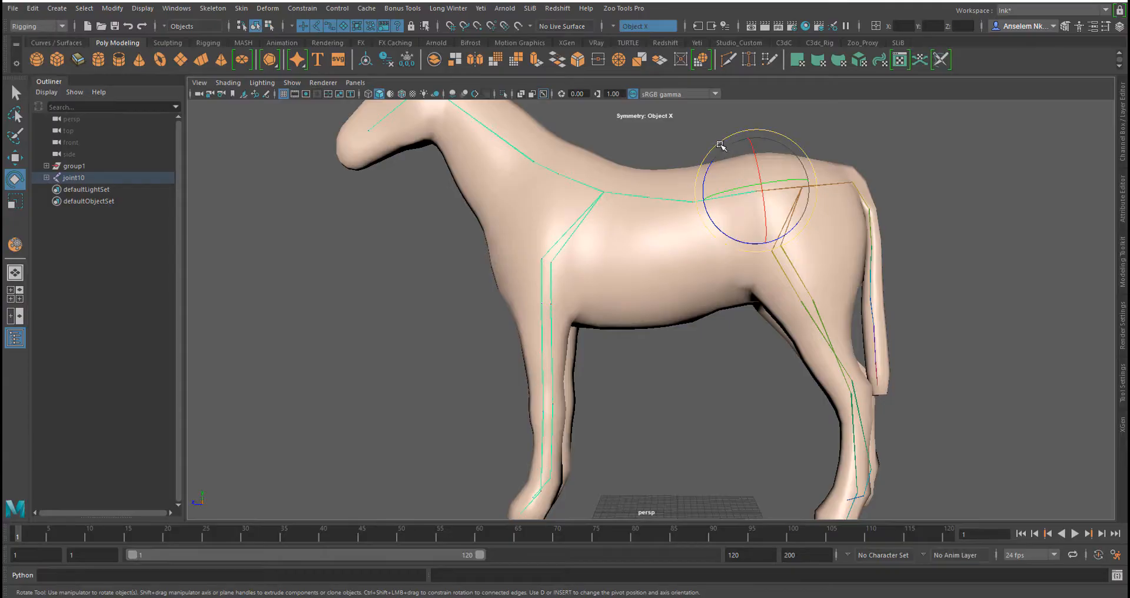
{"action": "mouse_move", "coordinate": [721, 145]}
{"action": "left_mouse_down"}
{"action": "mouse_move", "coordinate": [735, 143]}
{"action": "mouse_move", "coordinate": [716, 147]}
{"action": "left_mouse_up"}
{"action": "key", "text": "ctrl+z"}
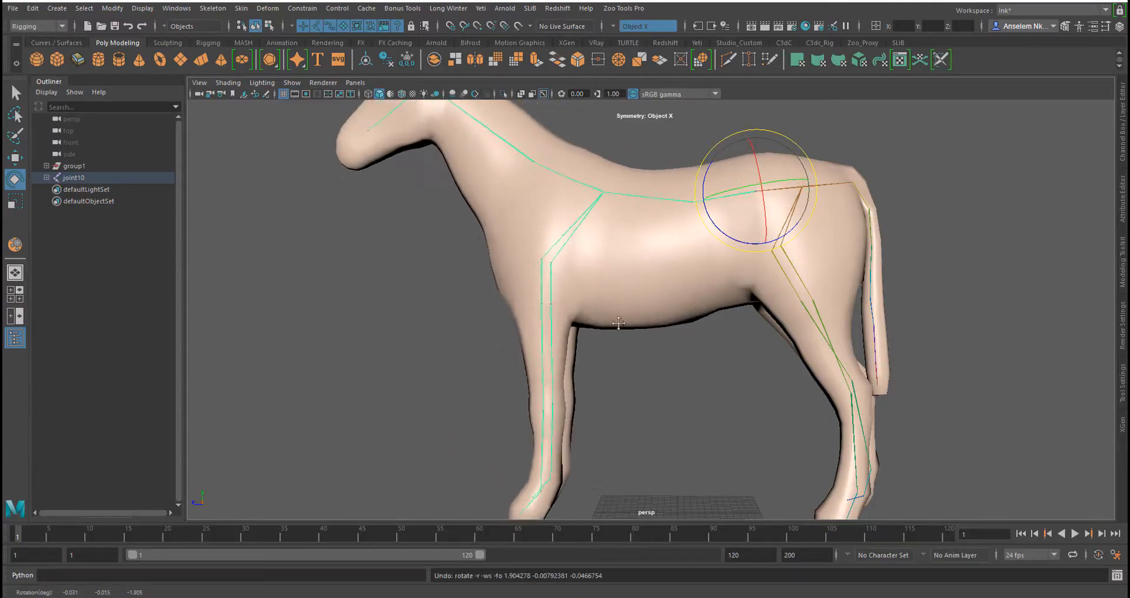
Rotate the head joint to check how the neck deforms
{"action": "middle_click_drag", "start_coordinate": [501, 213], "coordinate": [671, 324], "text": "alt"}
{"action": "left_click", "coordinate": [609, 214]}
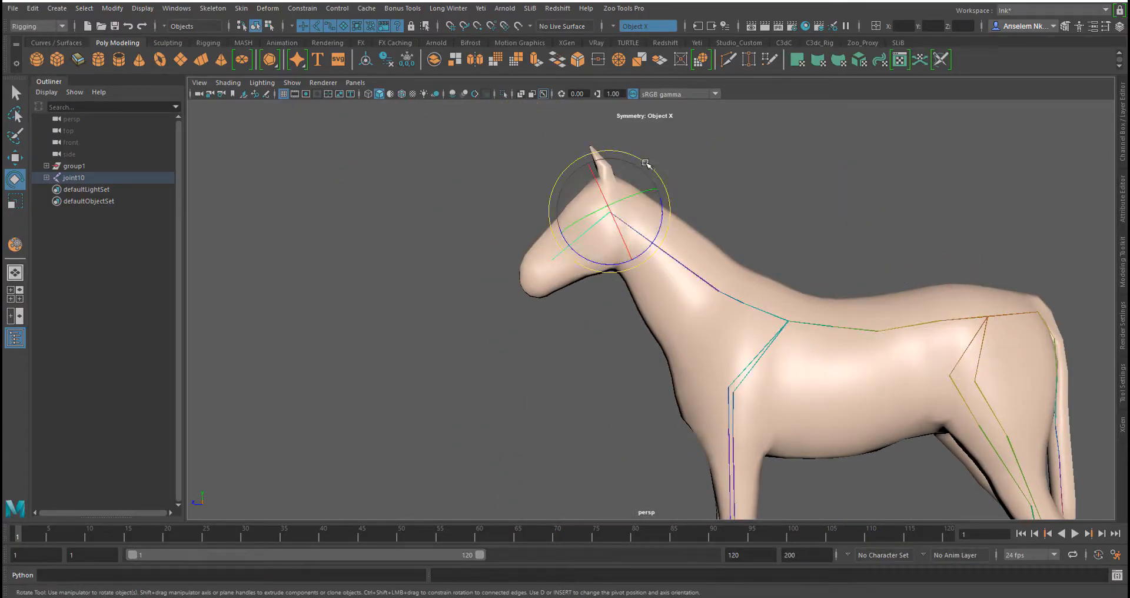
{"action": "left_click_drag", "start_coordinate": [644, 166], "coordinate": [680, 207]}
{"action": "middle_click_drag", "start_coordinate": [831, 269], "coordinate": [605, 175], "text": "alt"}
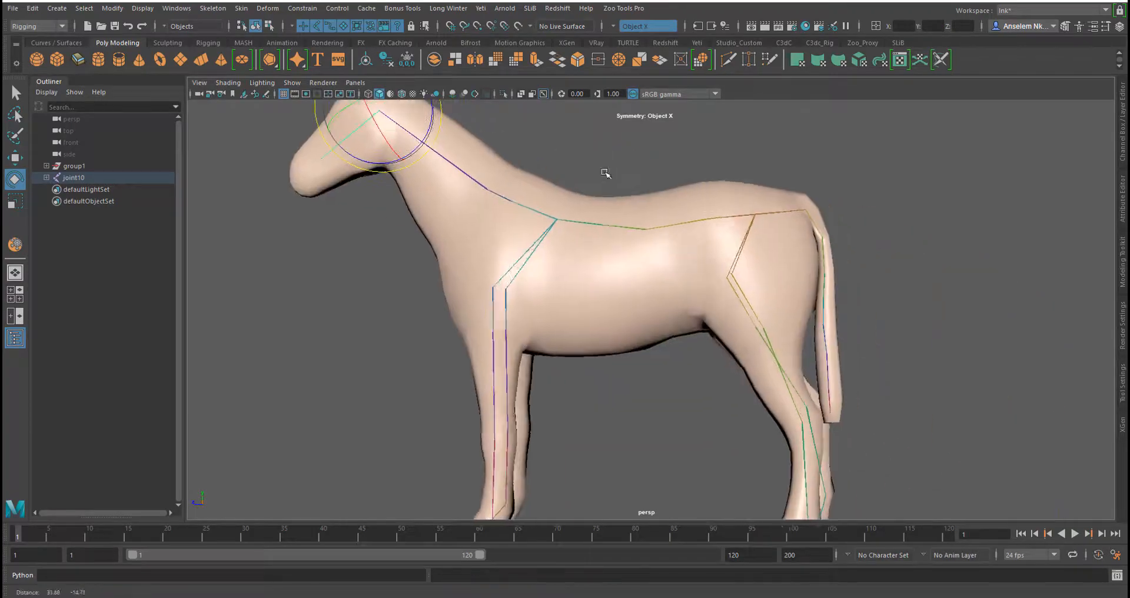
{"action": "mouse_move", "coordinate": [700, 242]}
{"action": "left_mouse_down", "text": "alt"}
{"action": "mouse_move", "coordinate": [729, 255]}
{"action": "mouse_move", "coordinate": [708, 248]}
{"action": "left_mouse_up", "text": "alt"}
{"action": "right_click_drag", "start_coordinate": [709, 247], "coordinate": [640, 323], "text": "alt"}
{"action": "left_click_drag", "start_coordinate": [639, 323], "coordinate": [594, 310], "text": "alt"}
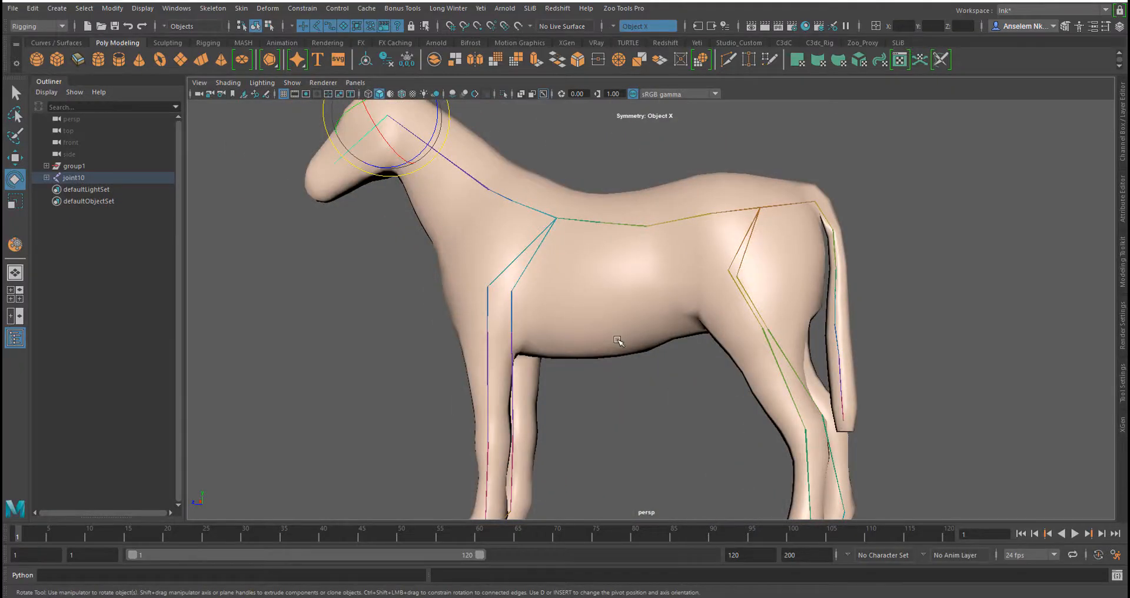
Add a Delta Mush deformer to the horse mesh
{"action": "left_click", "coordinate": [608, 316]}
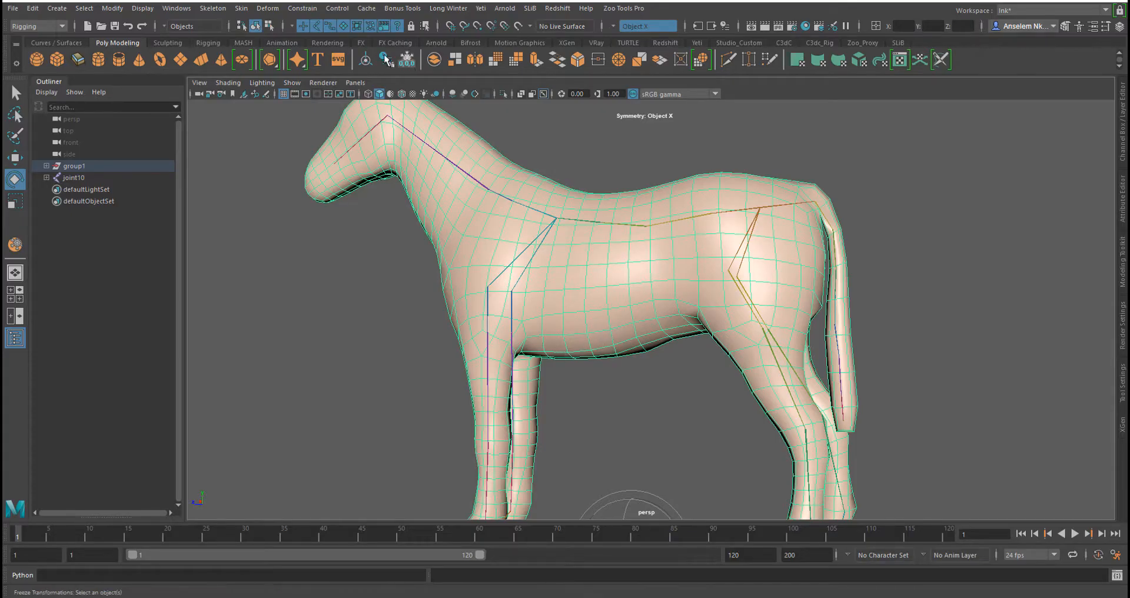
{"action": "left_click", "coordinate": [274, 11]}
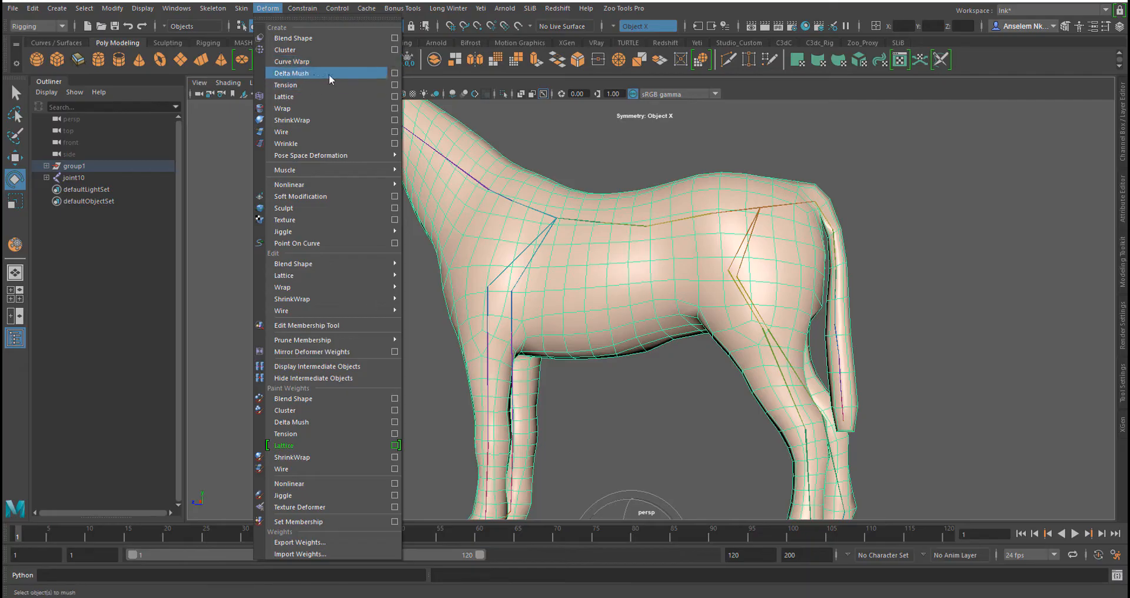
{"action": "left_click", "coordinate": [373, 70]}
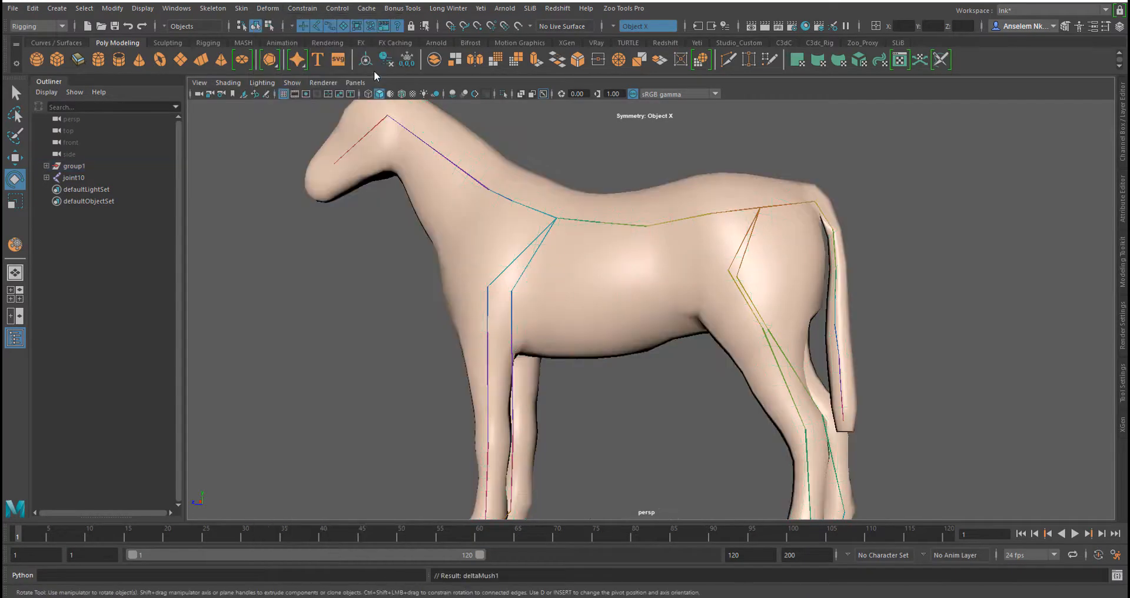
Test the Delta Mush result by rotating the front leg joint, undoing it, and rotating a hind leg joint
{"action": "left_click_drag", "start_coordinate": [501, 360], "coordinate": [521, 310], "text": "alt"}
{"action": "left_click", "coordinate": [510, 371]}
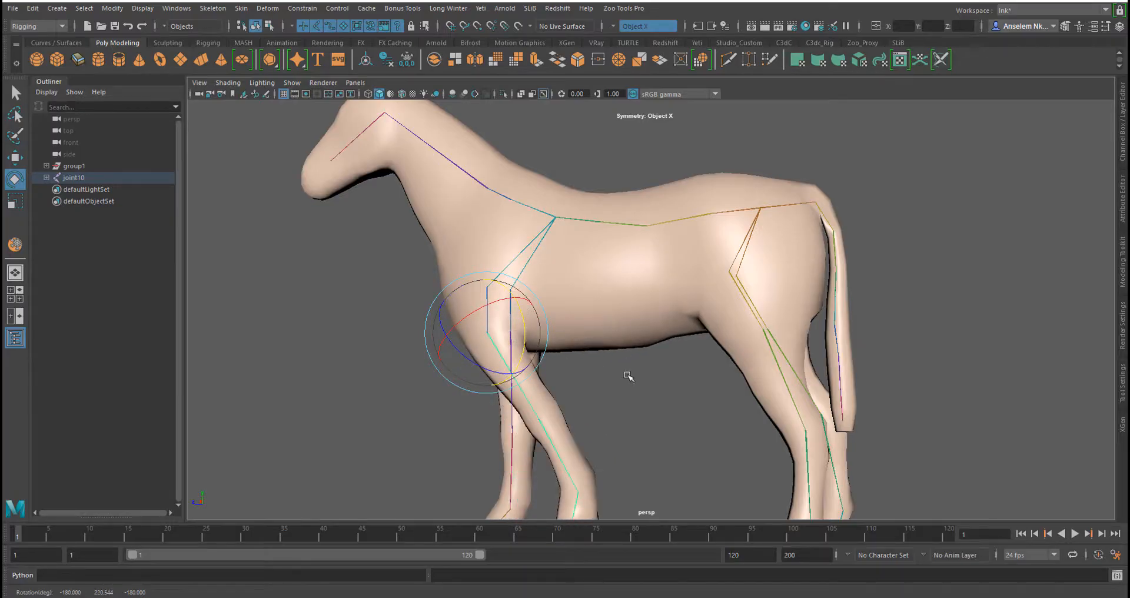
{"action": "key", "text": "ctrl+z"}
{"action": "left_click_drag", "start_coordinate": [799, 302], "coordinate": [798, 321], "text": "alt"}
{"action": "left_click", "coordinate": [777, 345]}
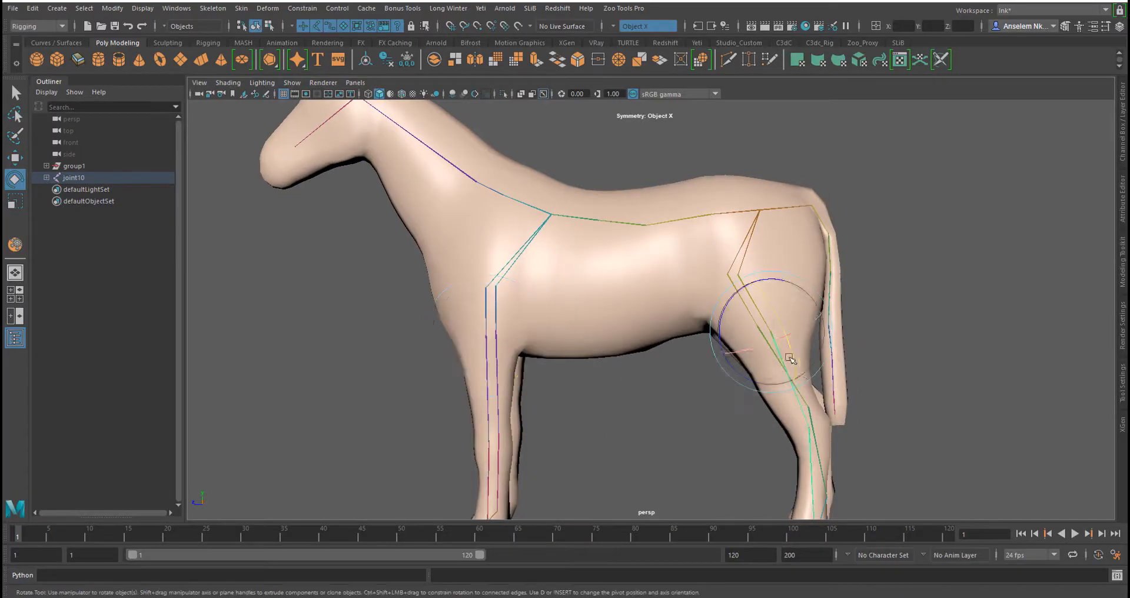
Rotate the hind leg joint to test how the leg deforms
{"action": "left_click_drag", "start_coordinate": [724, 327], "coordinate": [692, 283]}
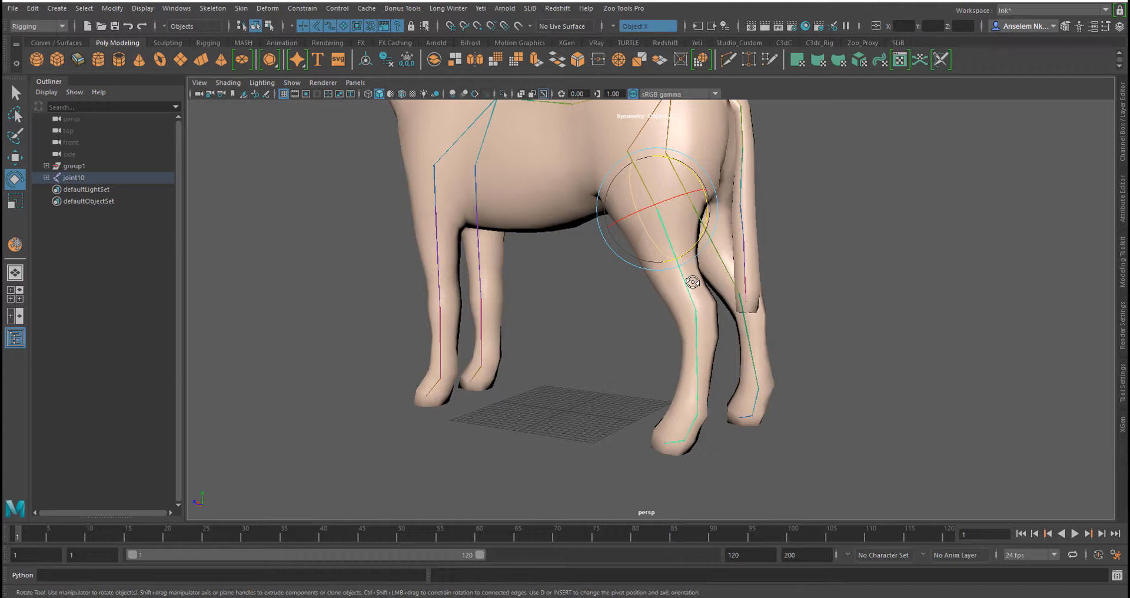
{"action": "left_click", "coordinate": [597, 468]}
{"action": "mouse_move", "coordinate": [560, 471]}
{"action": "left_mouse_down", "text": "alt"}
{"action": "mouse_move", "coordinate": [708, 476]}
{"action": "mouse_move", "coordinate": [566, 456]}
{"action": "left_mouse_up", "text": "alt"}
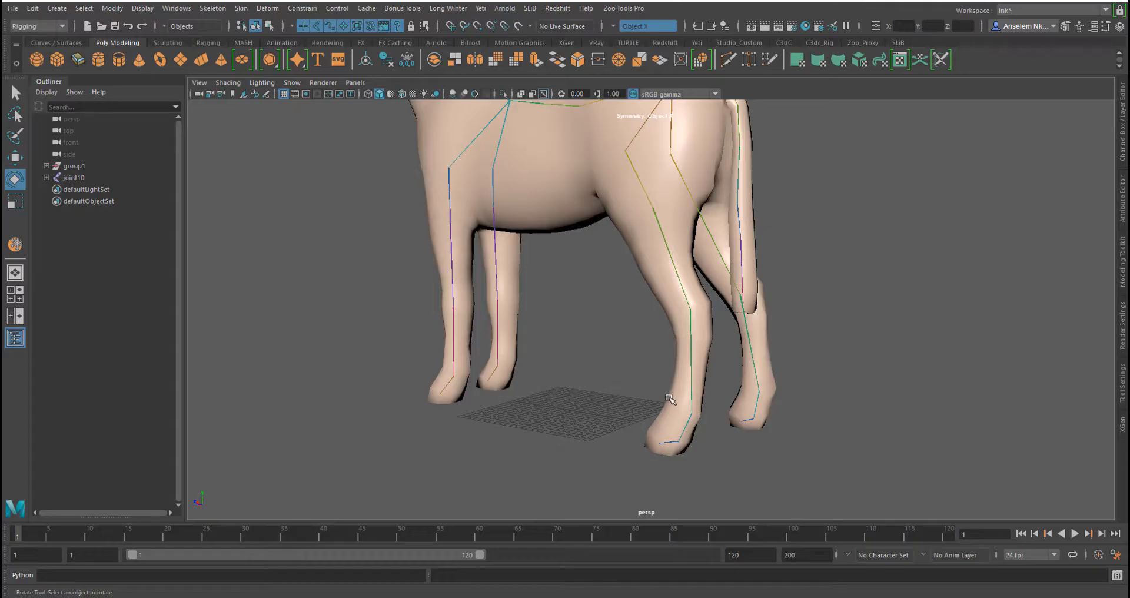
Rotate the tail joint to check the tail's deformation
{"action": "middle_click_drag", "start_coordinate": [598, 315], "coordinate": [570, 438], "text": "alt"}
{"action": "left_click_drag", "start_coordinate": [571, 438], "coordinate": [642, 445], "text": "alt"}
{"action": "right_click_drag", "start_coordinate": [643, 445], "coordinate": [549, 436], "text": "alt"}
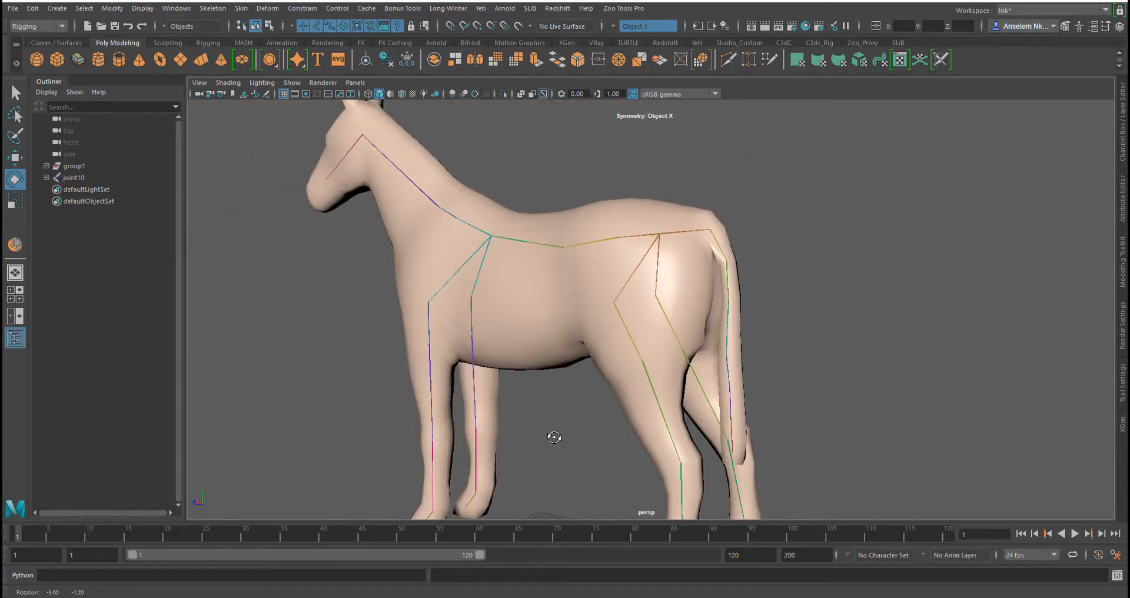
{"action": "left_click", "coordinate": [727, 276]}
{"action": "left_click_drag", "start_coordinate": [738, 321], "coordinate": [777, 261], "text": "alt"}
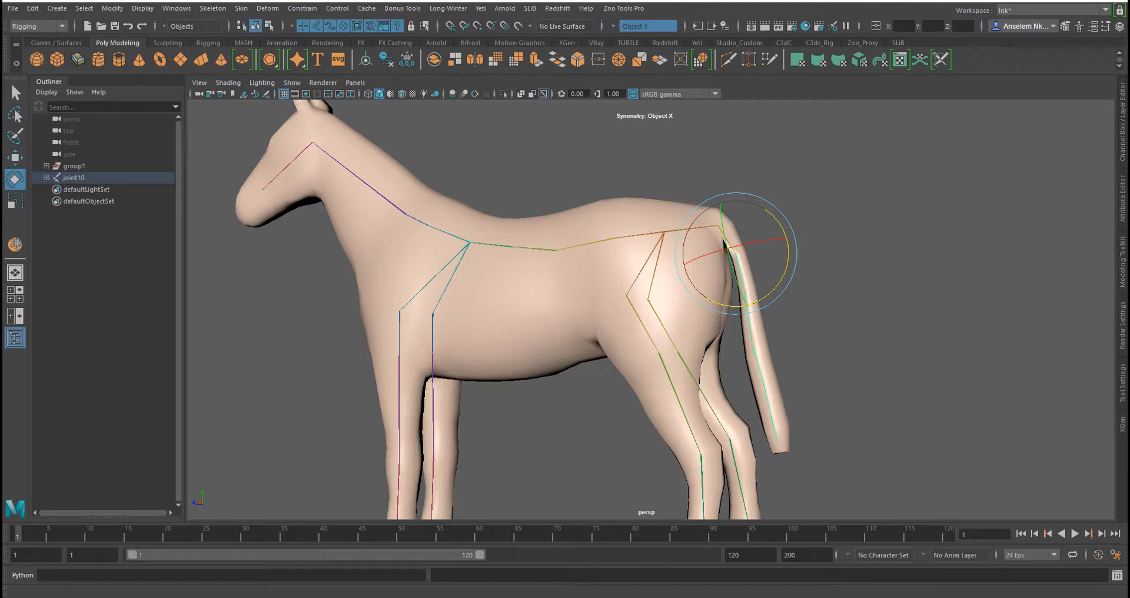
Select a neck joint and undo the last joint rotation
{"action": "right_click_drag", "start_coordinate": [549, 394], "coordinate": [479, 351], "text": "alt"}
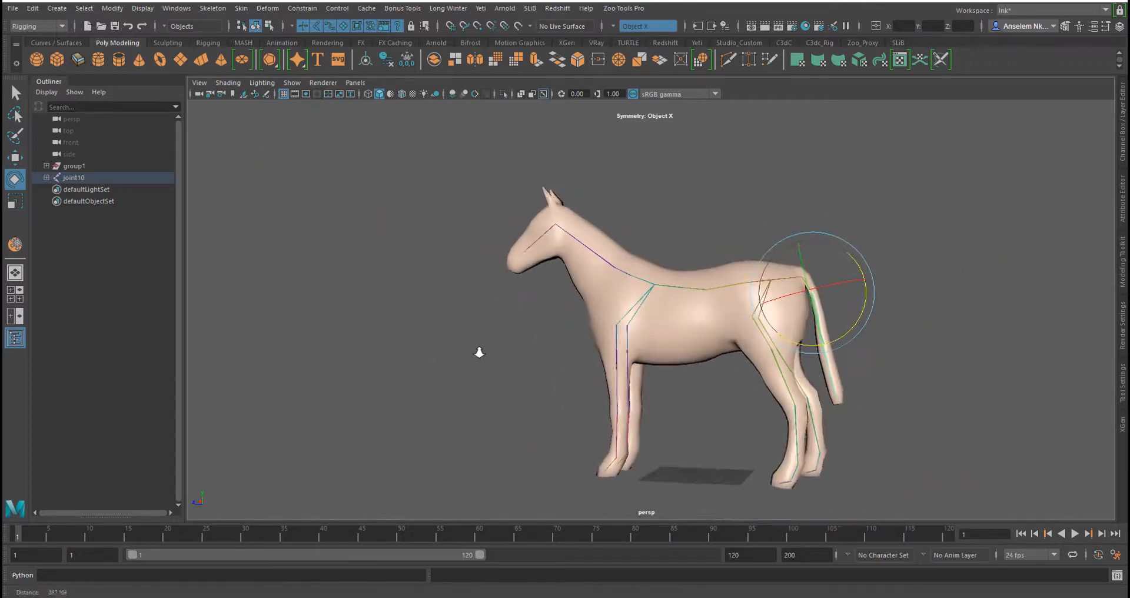
{"action": "left_click_drag", "start_coordinate": [526, 359], "coordinate": [575, 306], "text": "alt"}
{"action": "right_click_drag", "start_coordinate": [575, 306], "coordinate": [602, 339], "text": "alt"}
{"action": "left_click_drag", "start_coordinate": [601, 340], "coordinate": [625, 277], "text": "alt"}
{"action": "left_click", "coordinate": [615, 256]}
{"action": "key", "text": "ctrl+z"}
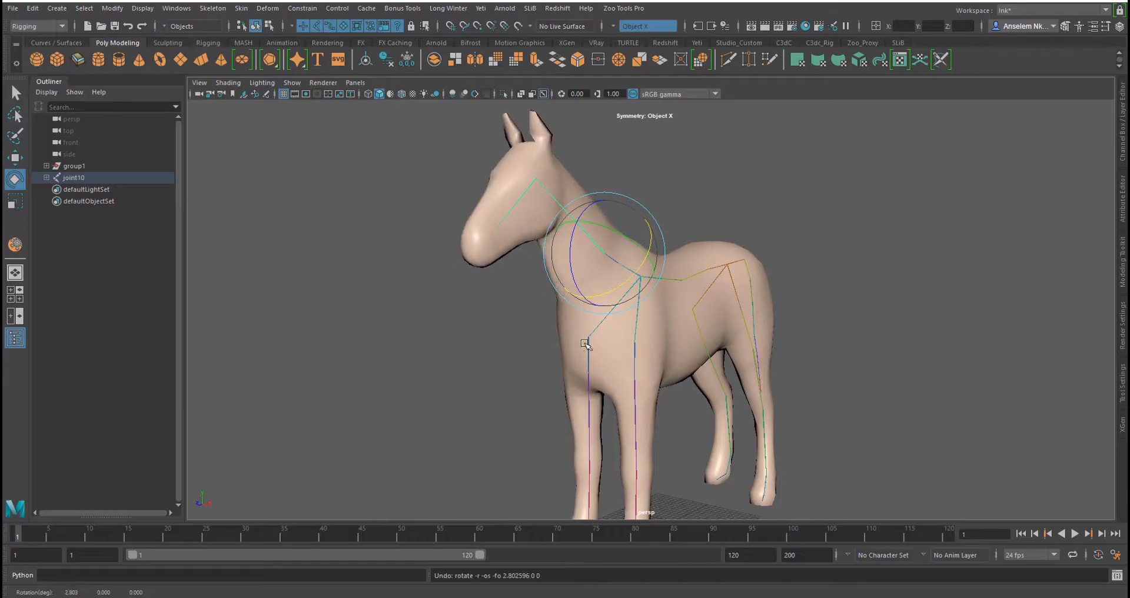
Test-rotate the neck base joint and undo the rotation
{"action": "left_click_drag", "start_coordinate": [581, 343], "coordinate": [589, 320], "text": "alt"}
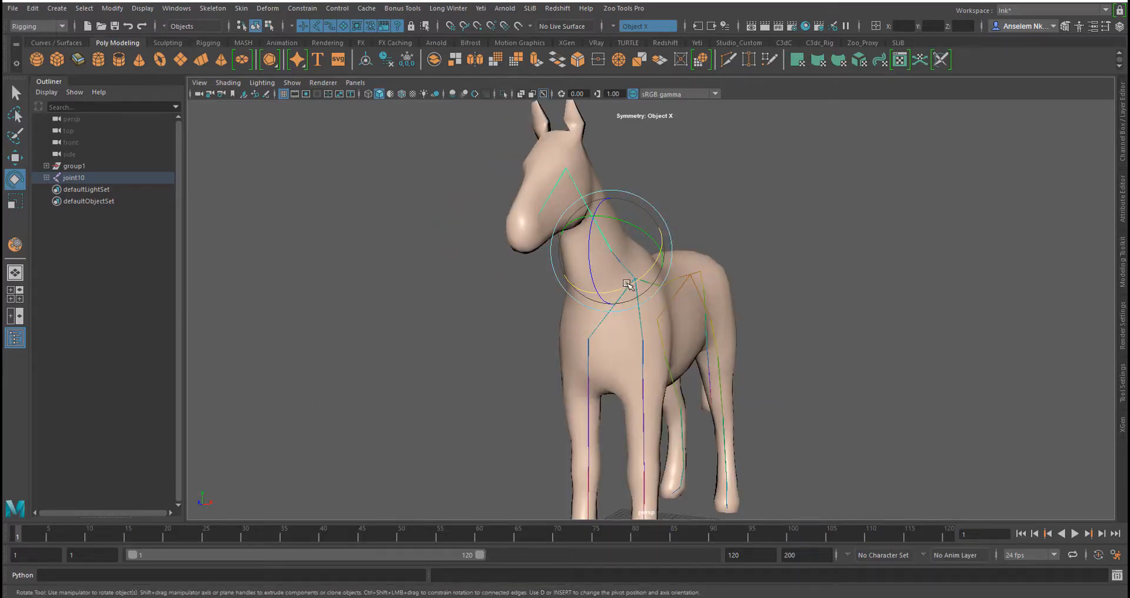
{"action": "left_click_drag", "start_coordinate": [629, 287], "coordinate": [600, 291]}
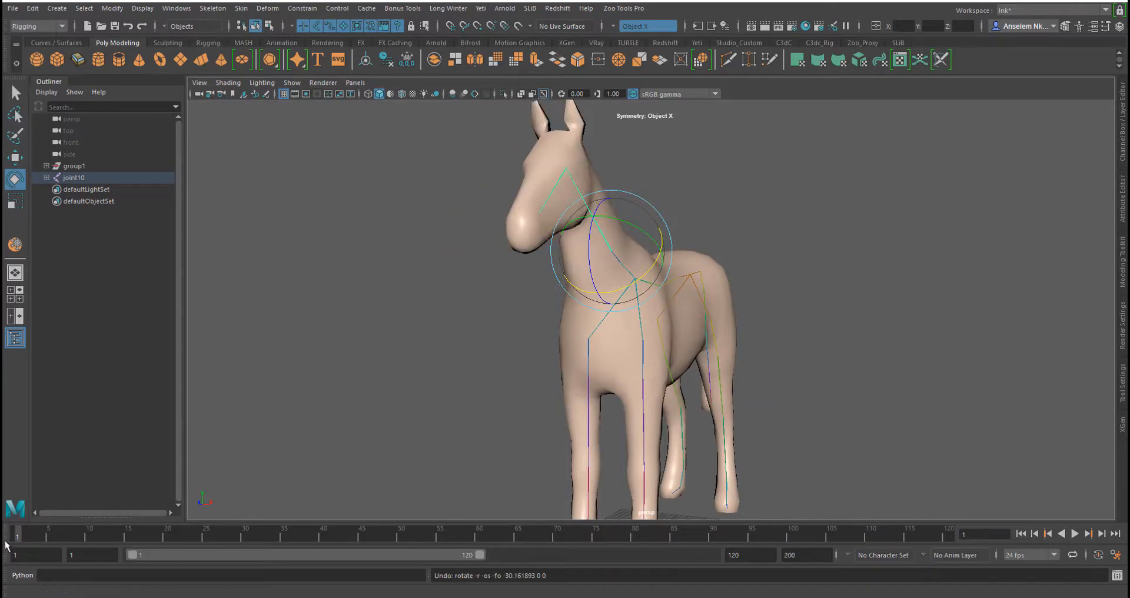
{"action": "left_click_drag", "start_coordinate": [679, 429], "coordinate": [592, 433], "text": "alt"}
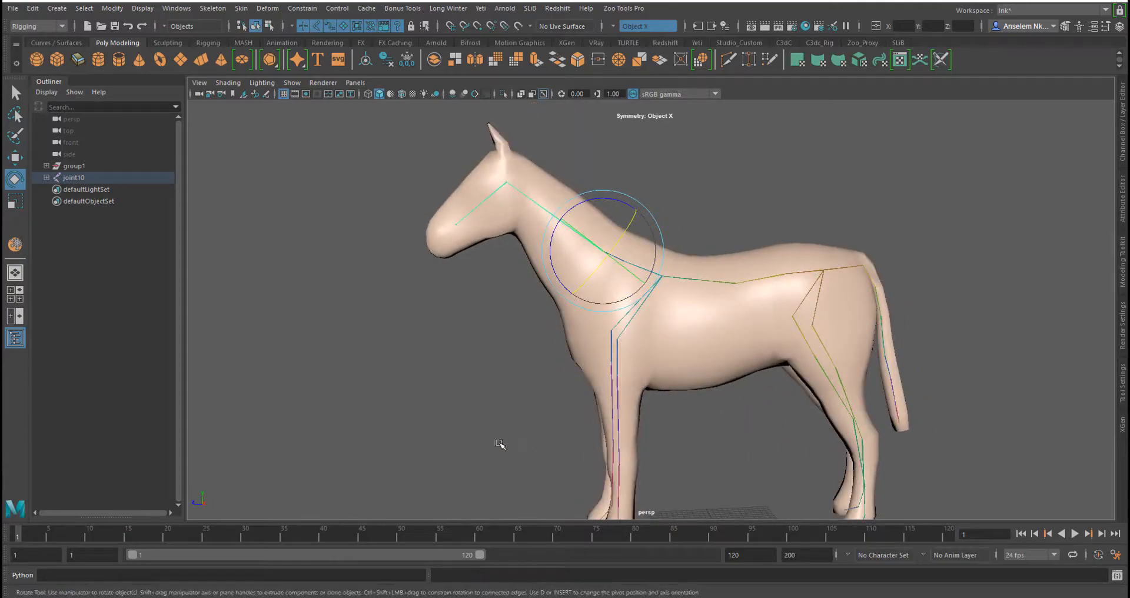
Create a NURBS circle from the Curves / Surfaces shelf
{"action": "left_click", "coordinate": [69, 43]}
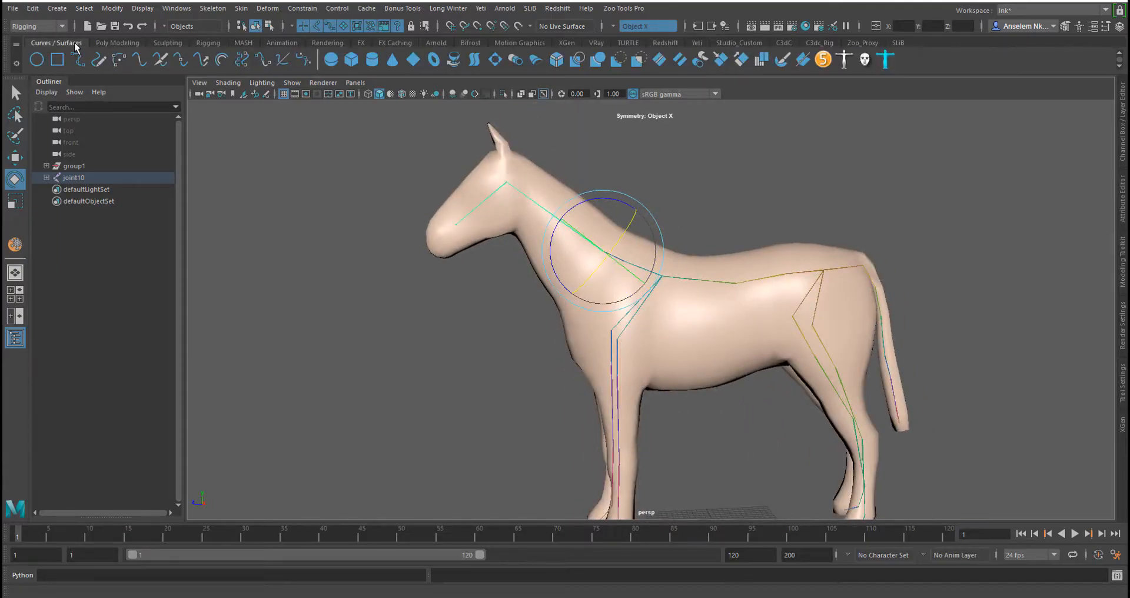
{"action": "left_click", "coordinate": [36, 62]}
{"action": "left_click_drag", "start_coordinate": [653, 426], "coordinate": [652, 341], "text": "alt"}
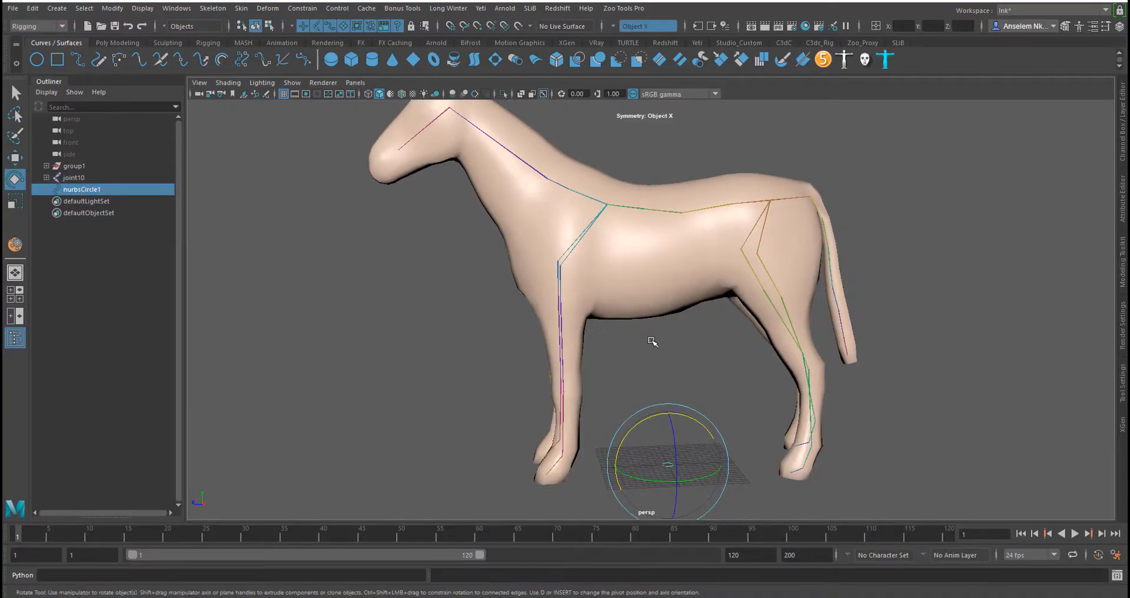
Scale the new circle down to about 0.186
{"action": "key", "text": "w"}
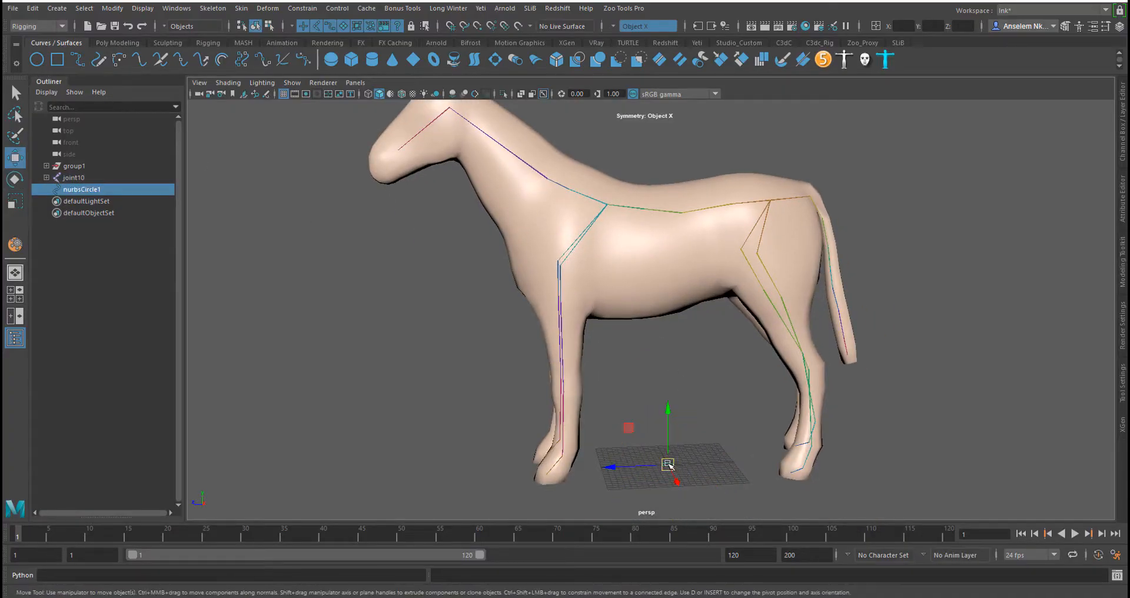
{"action": "key", "text": "r"}
{"action": "left_click_drag", "start_coordinate": [668, 465], "coordinate": [622, 485]}
{"action": "middle_click_drag", "start_coordinate": [622, 485], "coordinate": [635, 493], "text": "alt"}
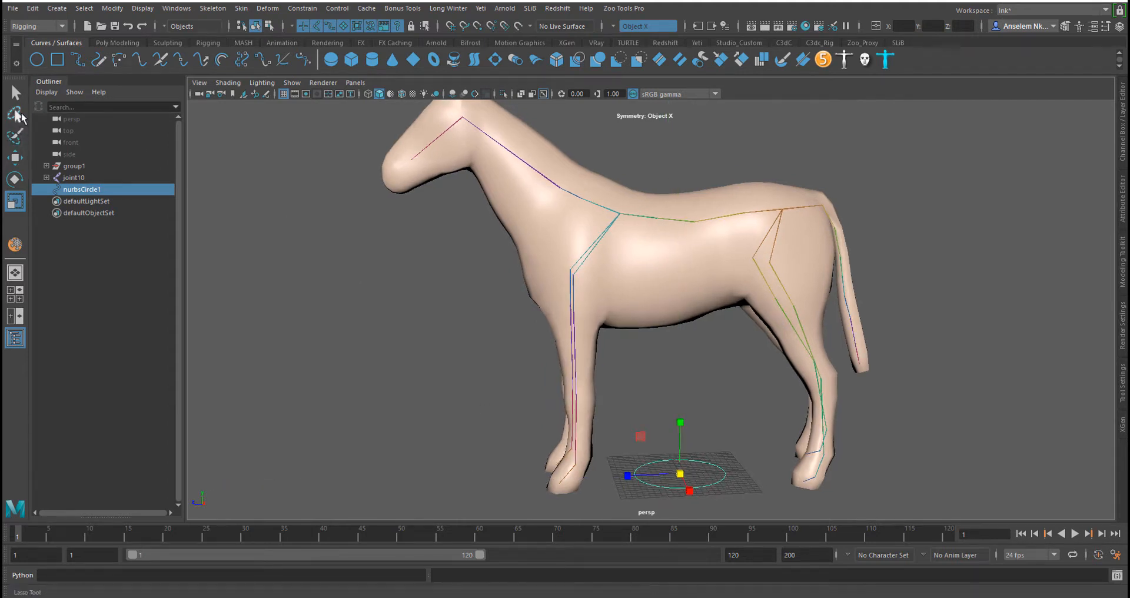
Open the Channel Box to view the neck joint's channels, then reselect the circle
{"action": "left_click", "coordinate": [548, 177]}
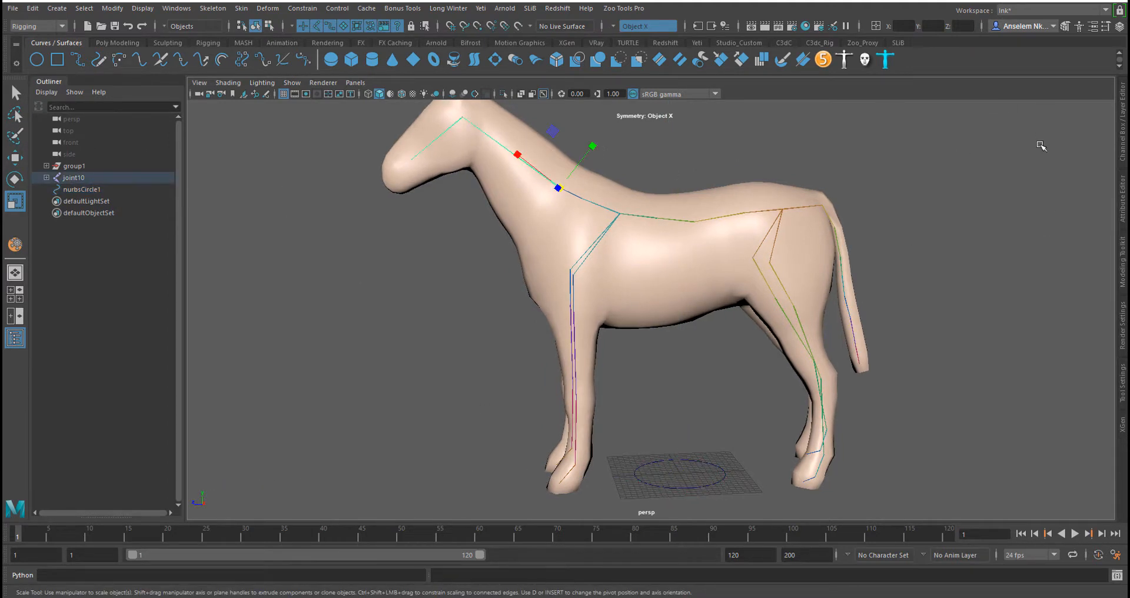
{"action": "left_click", "coordinate": [1124, 122]}
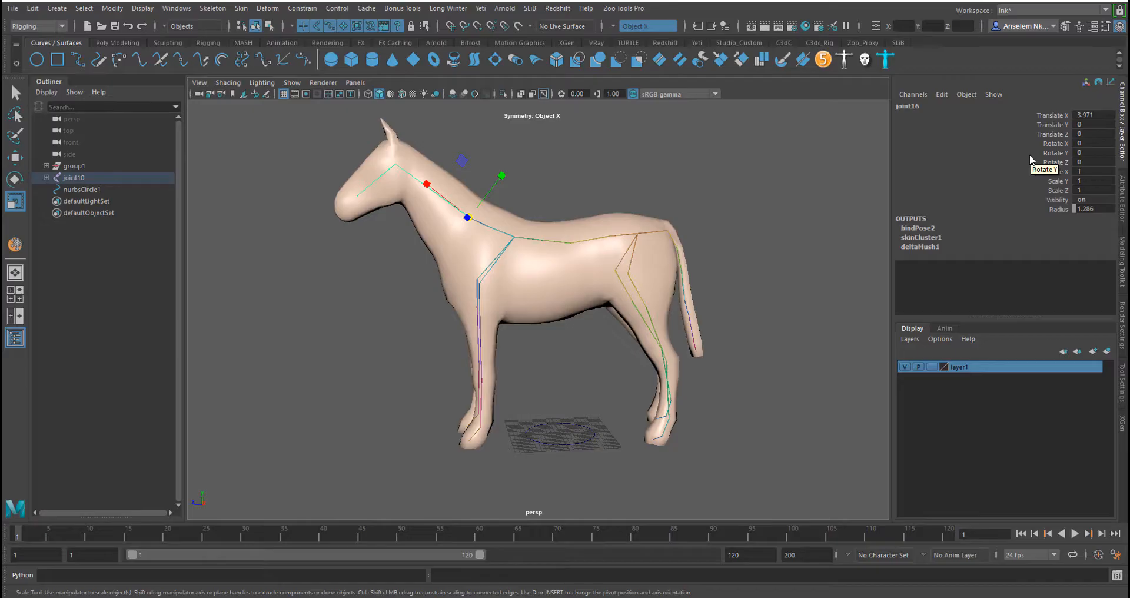
{"action": "left_click", "coordinate": [536, 440]}
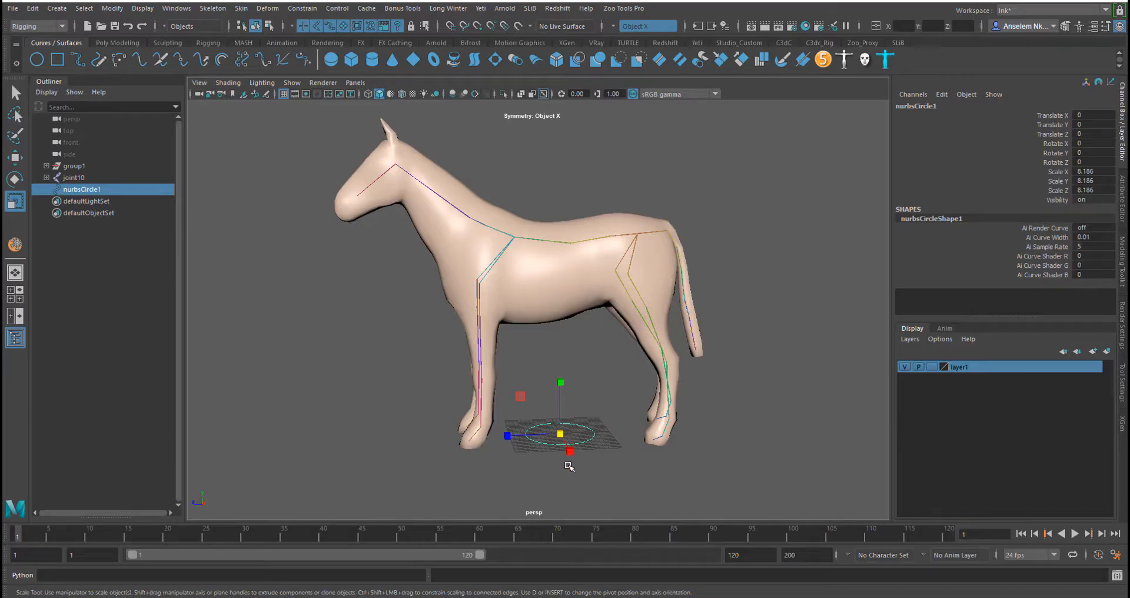
Move the circle up to neck height, about 53.7 units in Y
{"action": "key", "text": "w"}
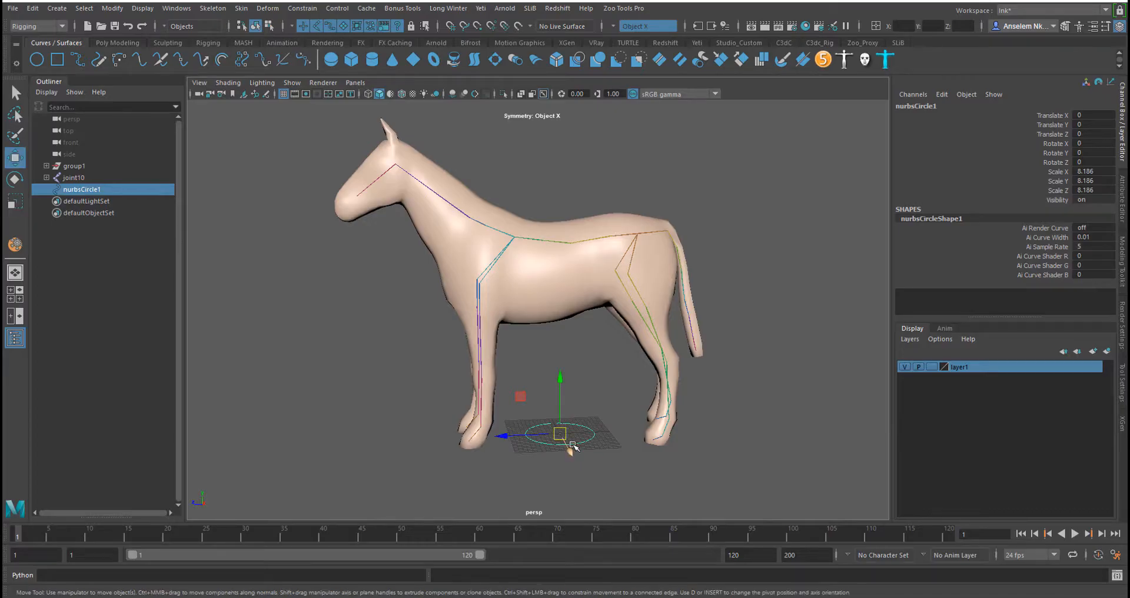
{"action": "key", "text": "k"}
{"action": "key", "text": "w"}
{"action": "key", "text": "k"}
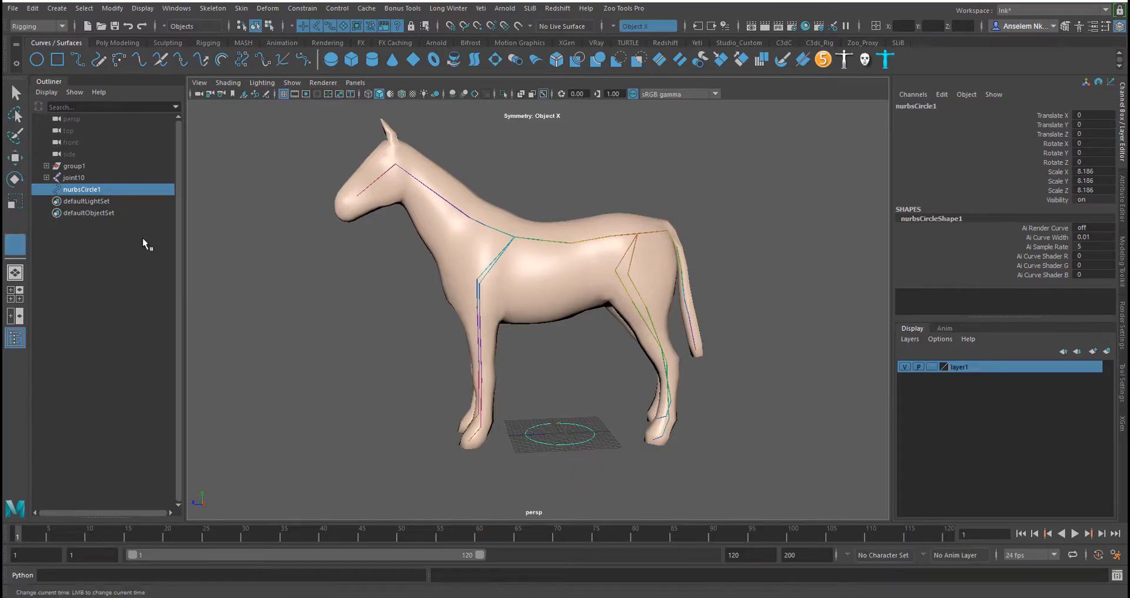
{"action": "key", "text": "w"}
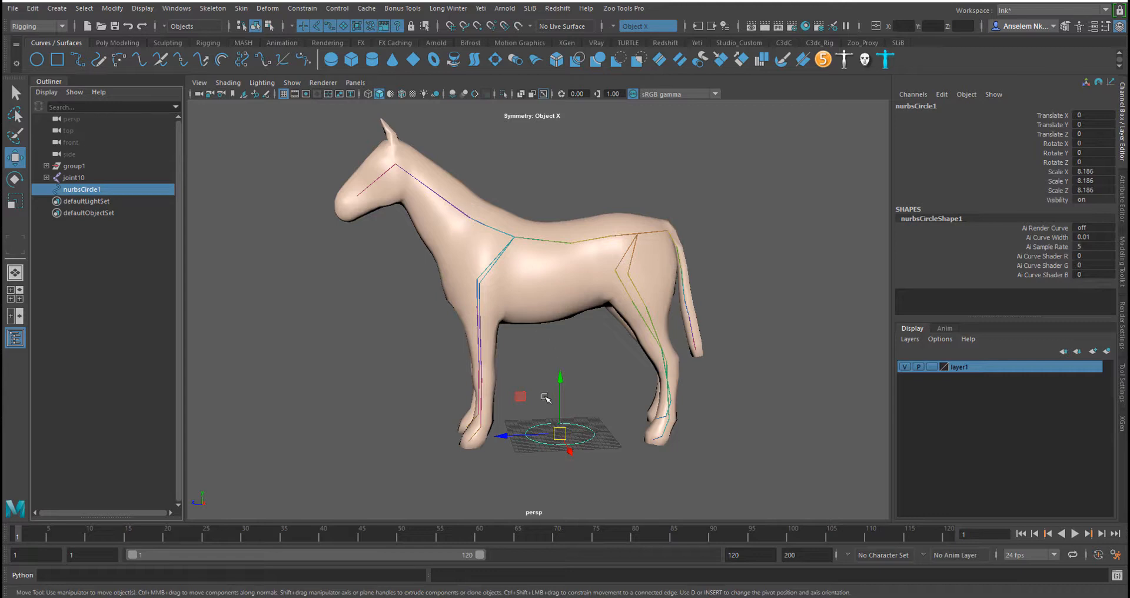
{"action": "left_click_drag", "start_coordinate": [559, 397], "coordinate": [560, 167]}
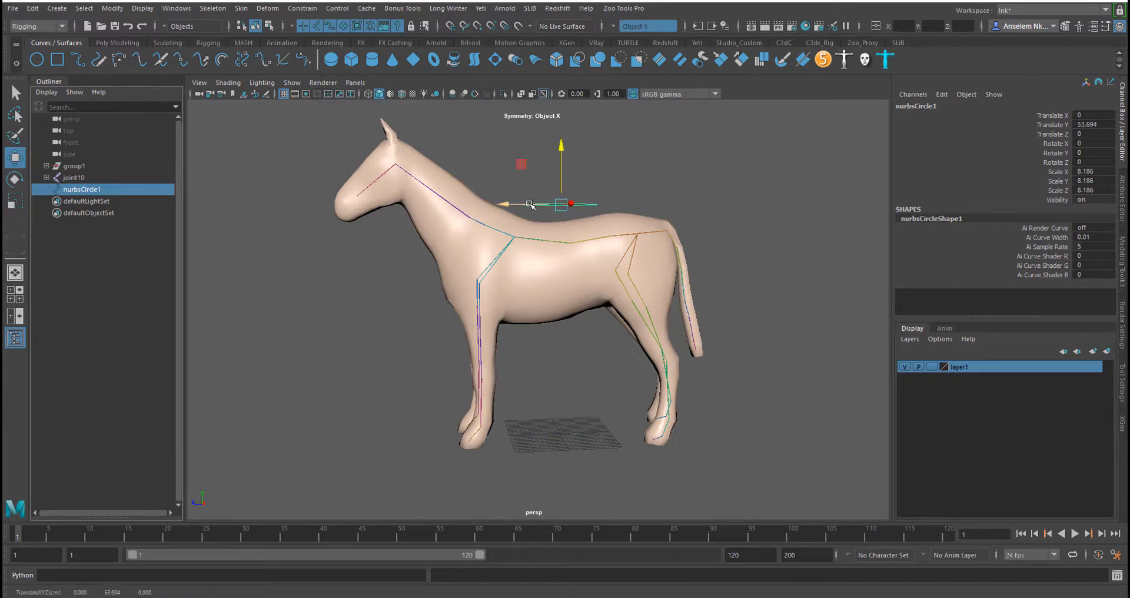
{"action": "left_click_drag", "start_coordinate": [530, 204], "coordinate": [455, 206]}
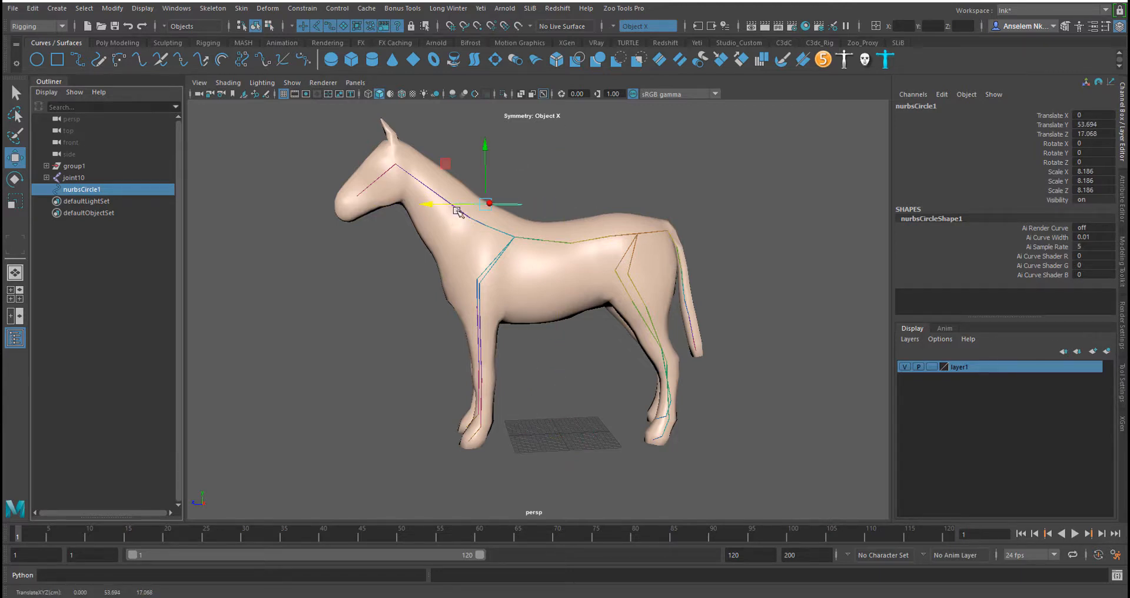
Enable Snap to points and snap the circle onto the neck base joint
{"action": "left_click", "coordinate": [477, 27]}
{"action": "middle_click_drag", "start_coordinate": [530, 230], "coordinate": [601, 287], "text": "alt"}
{"action": "scroll", "coordinate": [521, 133], "scroll_direction": "up", "scroll_amount": 4}
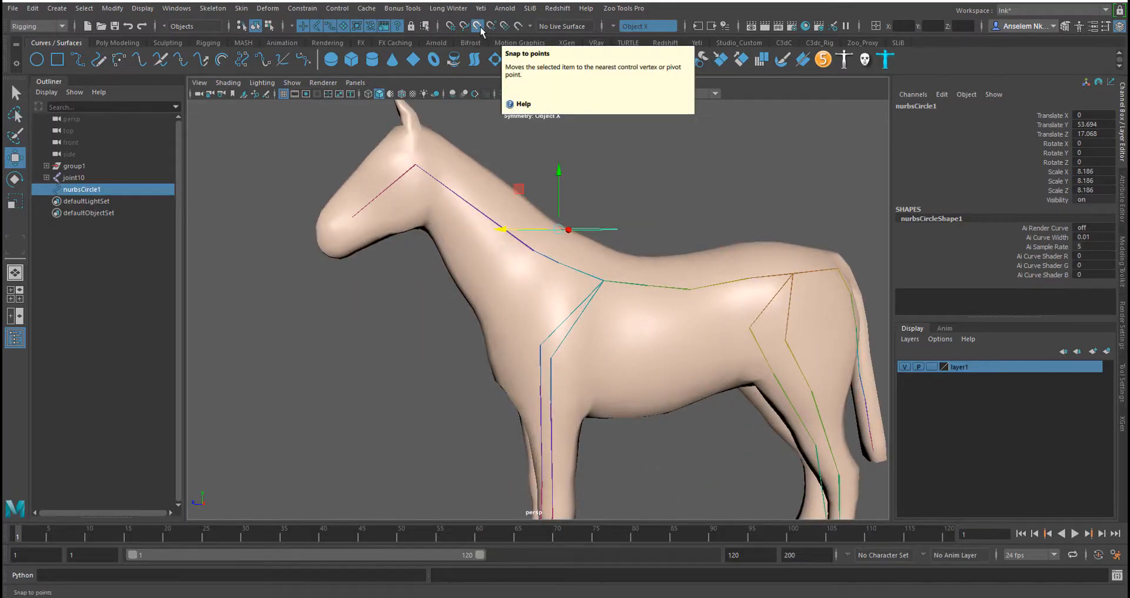
{"action": "scroll", "coordinate": [544, 264], "scroll_direction": "up", "scroll_amount": 5}
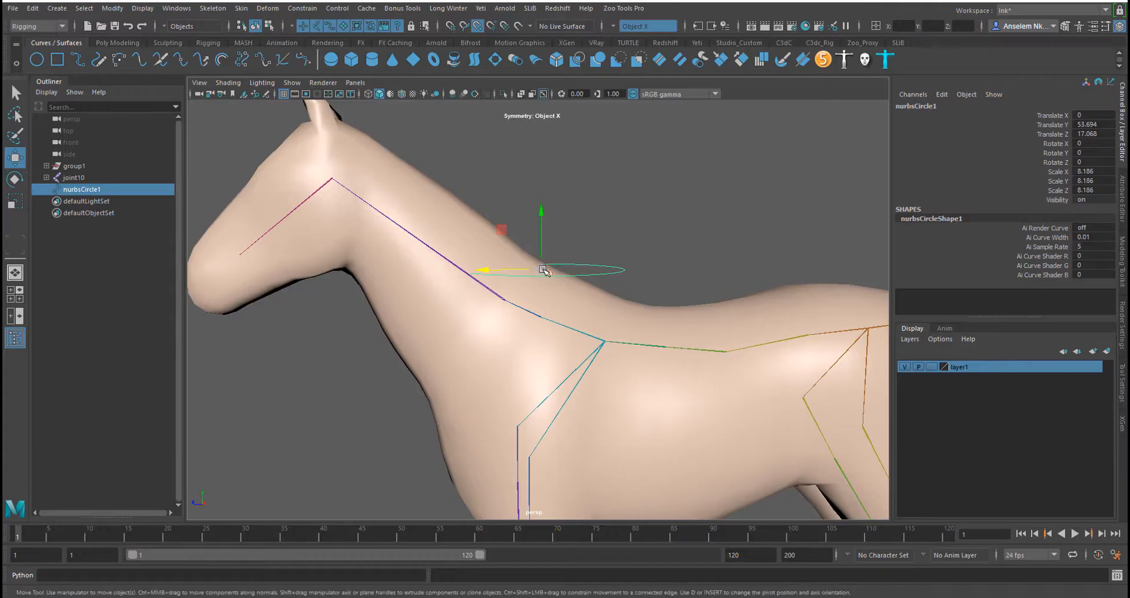
{"action": "left_click_drag", "start_coordinate": [544, 269], "coordinate": [515, 356]}
Scale the circle up to about 13.8
{"action": "key", "text": "r"}
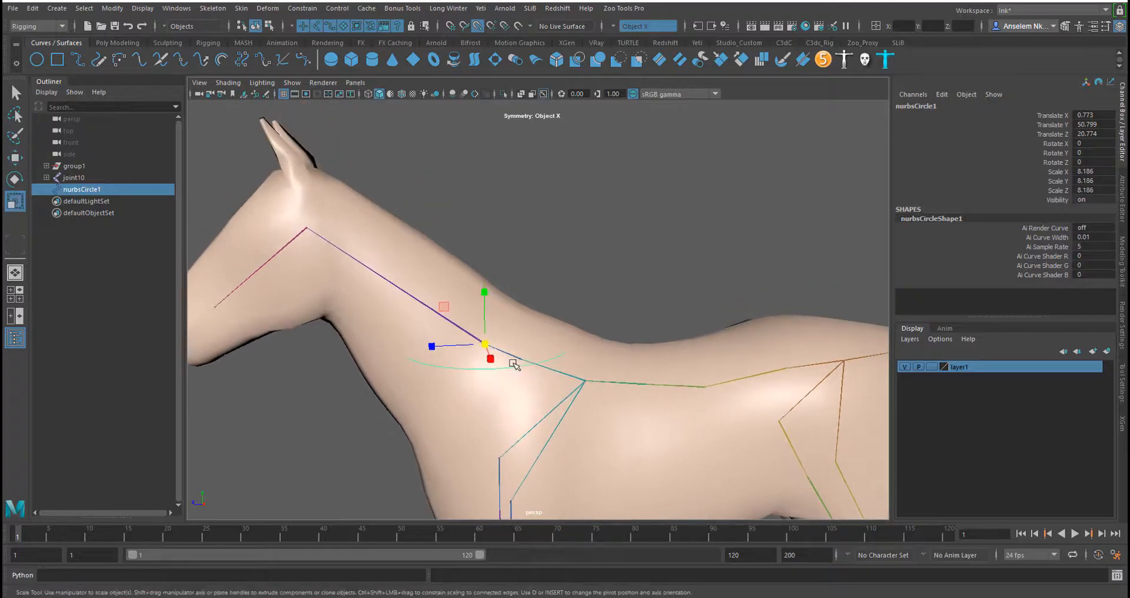
{"action": "key", "text": "e"}
{"action": "key", "text": "w"}
{"action": "key", "text": "t"}
{"action": "key", "text": "r"}
{"action": "left_click_drag", "start_coordinate": [484, 345], "coordinate": [580, 353]}
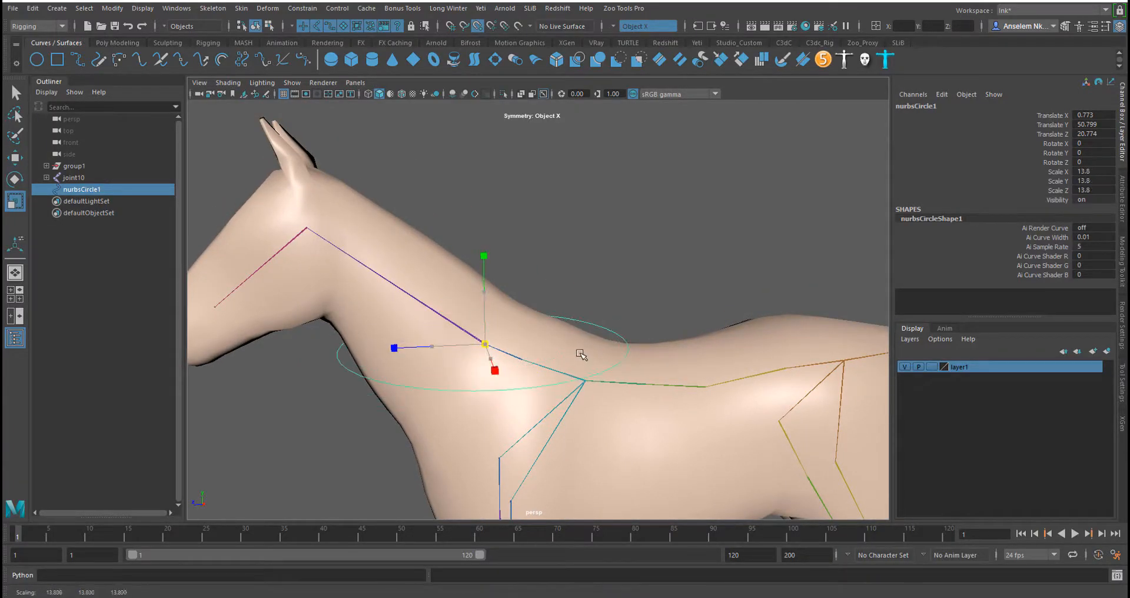
Rotate the circle about 51.6° in X to wrap the neck and enlarge it to about 14
{"action": "key", "text": "e"}
{"action": "left_click_drag", "start_coordinate": [506, 306], "coordinate": [483, 301]}
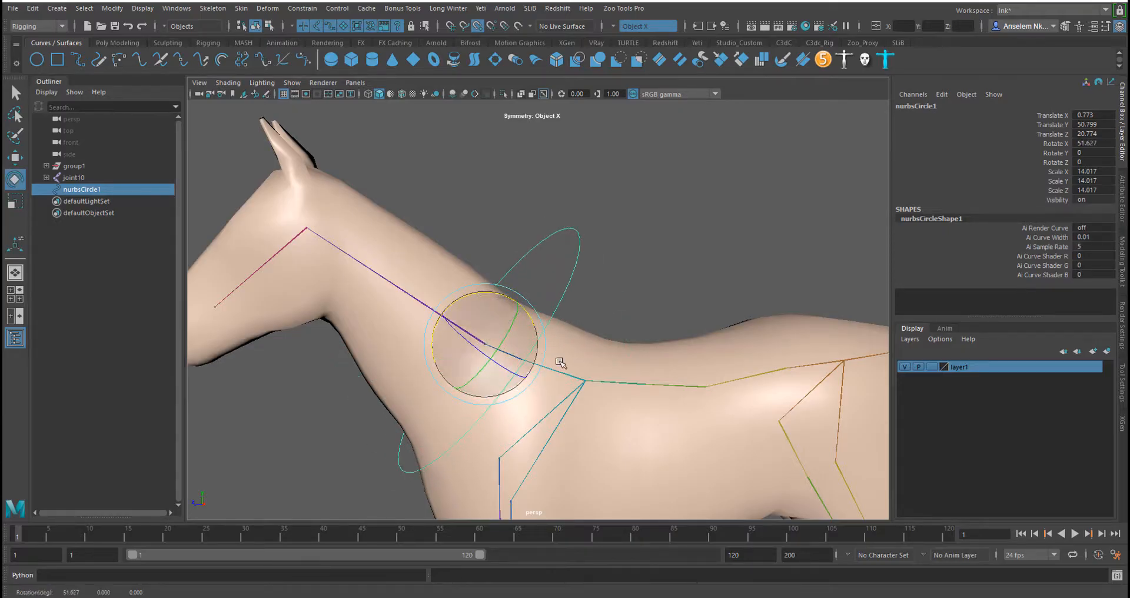
{"action": "middle_click_drag", "start_coordinate": [550, 370], "coordinate": [596, 379], "text": "alt"}
{"action": "key", "text": "w"}
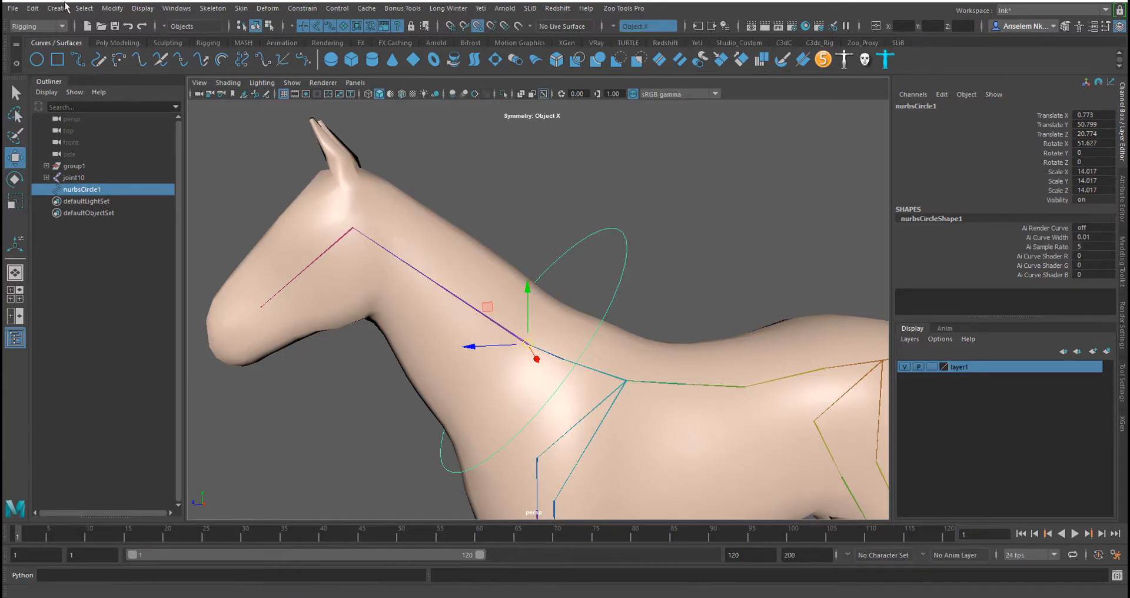
Duplicate the neck circle and move the copy up to the head joint
{"action": "left_click", "coordinate": [33, 9]}
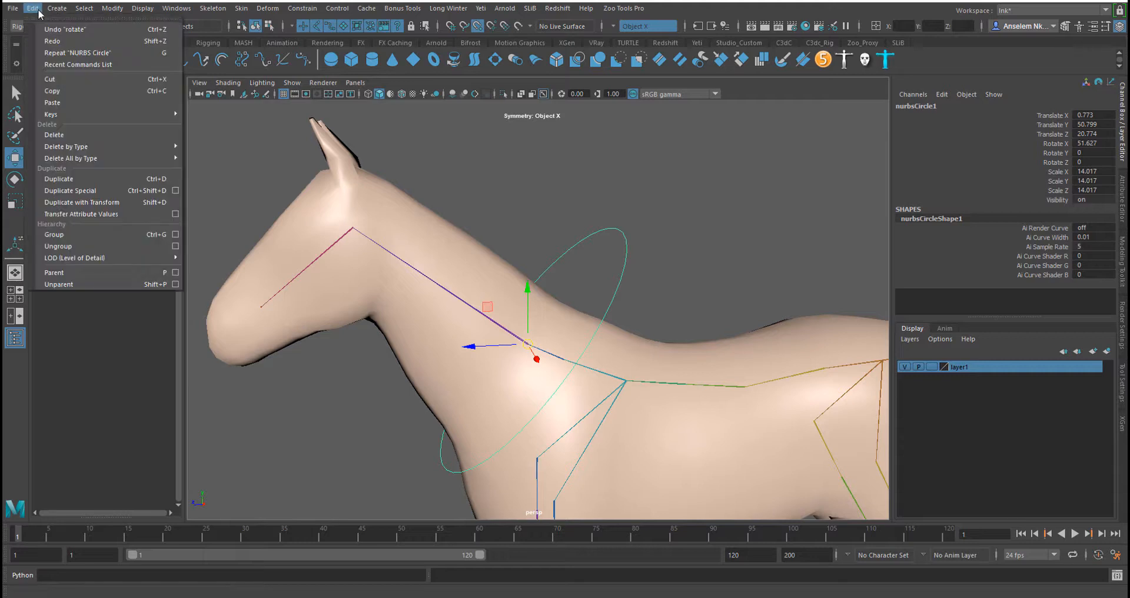
{"action": "left_click", "coordinate": [62, 179]}
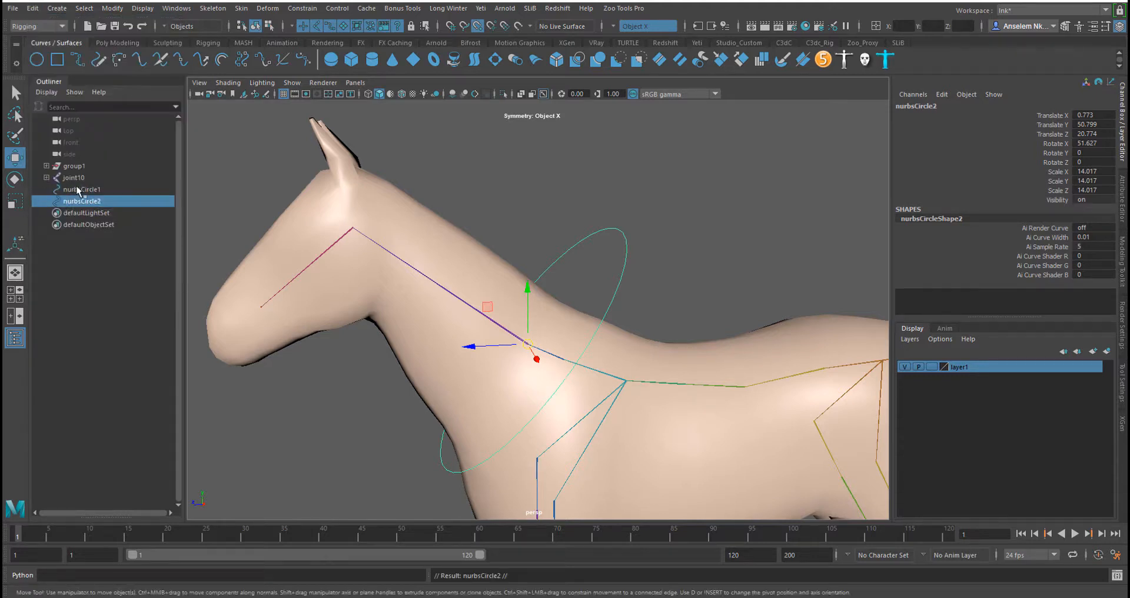
{"action": "middle_click_drag", "start_coordinate": [493, 310], "coordinate": [309, 187]}
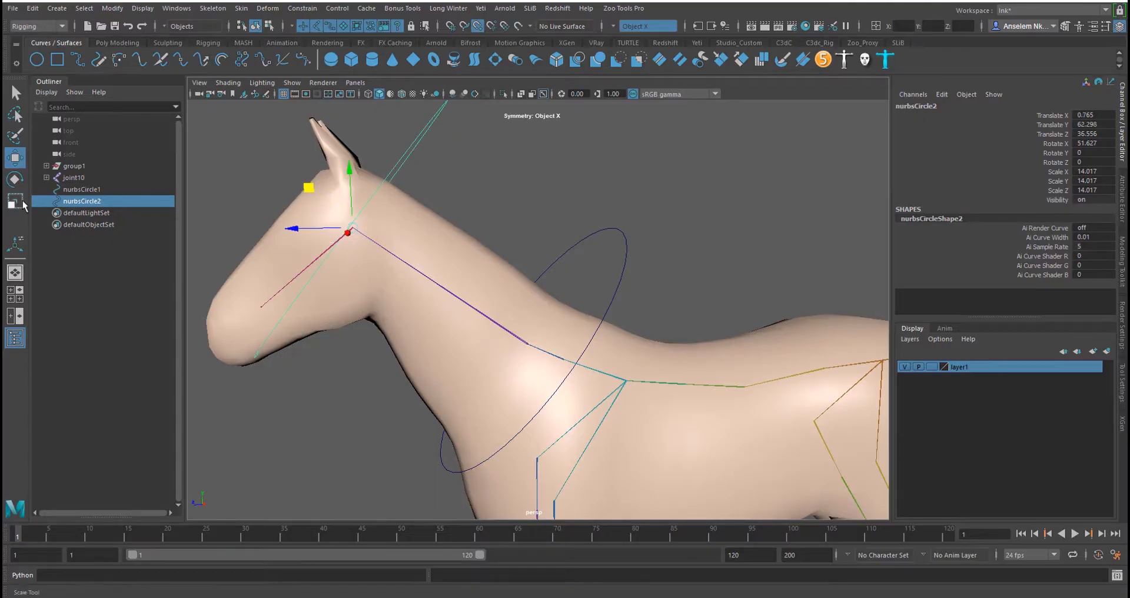
Rotate the head circle to about 78° in X
{"action": "left_click", "coordinate": [15, 179]}
{"action": "left_click_drag", "start_coordinate": [394, 186], "coordinate": [384, 173]}
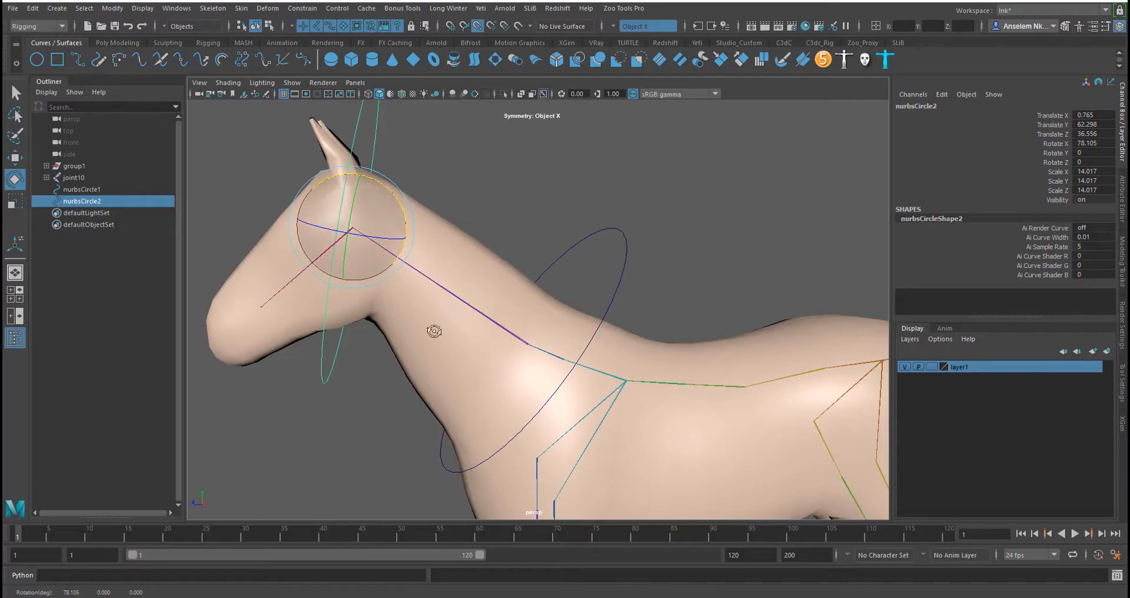
{"action": "left_click_drag", "start_coordinate": [434, 328], "coordinate": [484, 334], "text": "alt"}
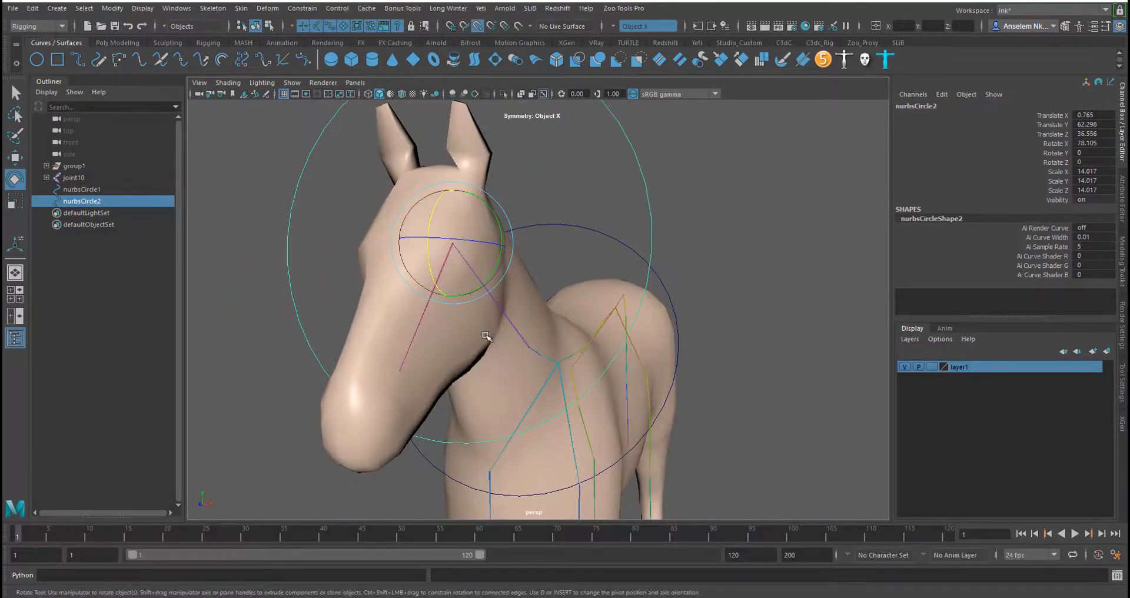
Scale the head circle down to about 9.07
{"action": "key", "text": "r"}
{"action": "left_click_drag", "start_coordinate": [453, 243], "coordinate": [348, 245]}
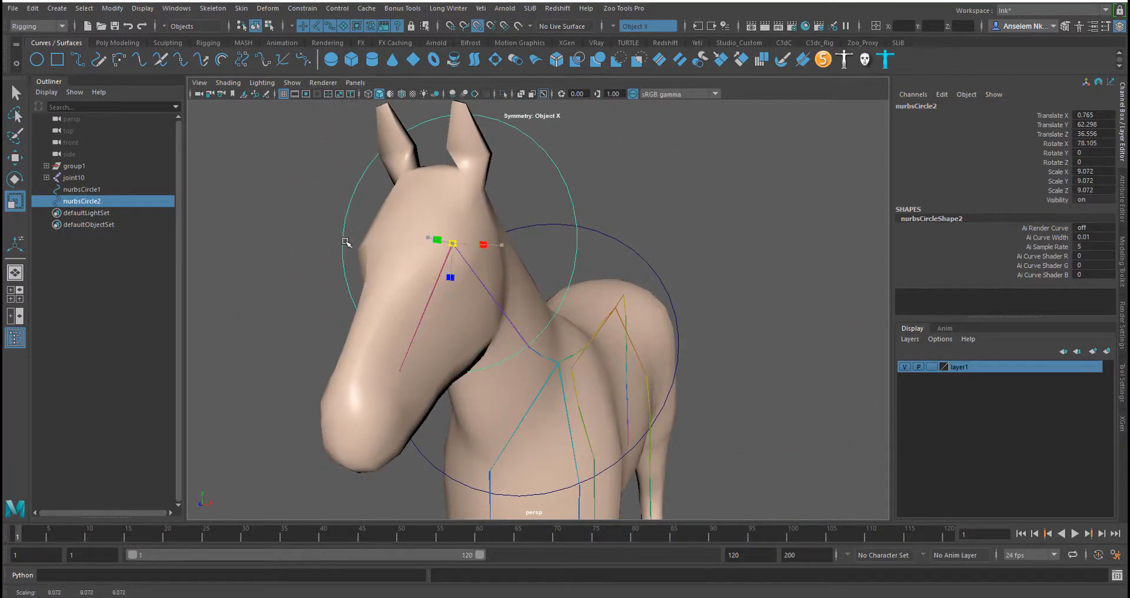
Select the neck circle and scale it to about 13.2
{"action": "left_click_drag", "start_coordinate": [590, 309], "coordinate": [543, 302], "text": "alt"}
{"action": "left_click_drag", "start_coordinate": [615, 244], "coordinate": [641, 284]}
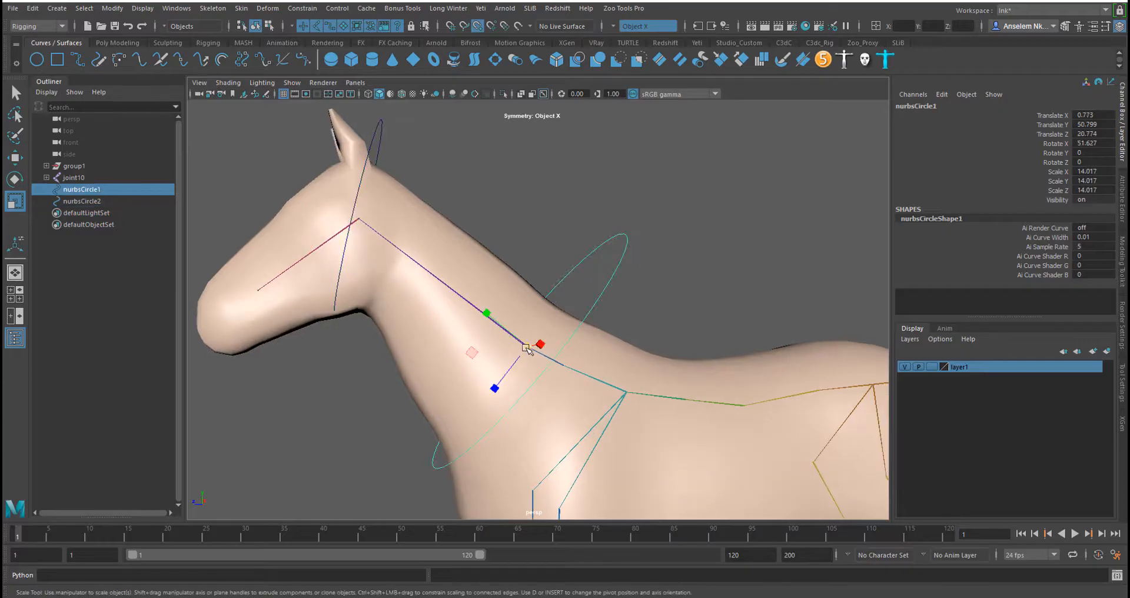
{"action": "mouse_move", "coordinate": [527, 348]}
{"action": "left_mouse_down"}
{"action": "mouse_move", "coordinate": [469, 335]}
{"action": "mouse_move", "coordinate": [518, 347]}
{"action": "left_mouse_up"}
Rename the neck circle to Neck_ctrl
{"action": "double_click", "coordinate": [933, 107]}
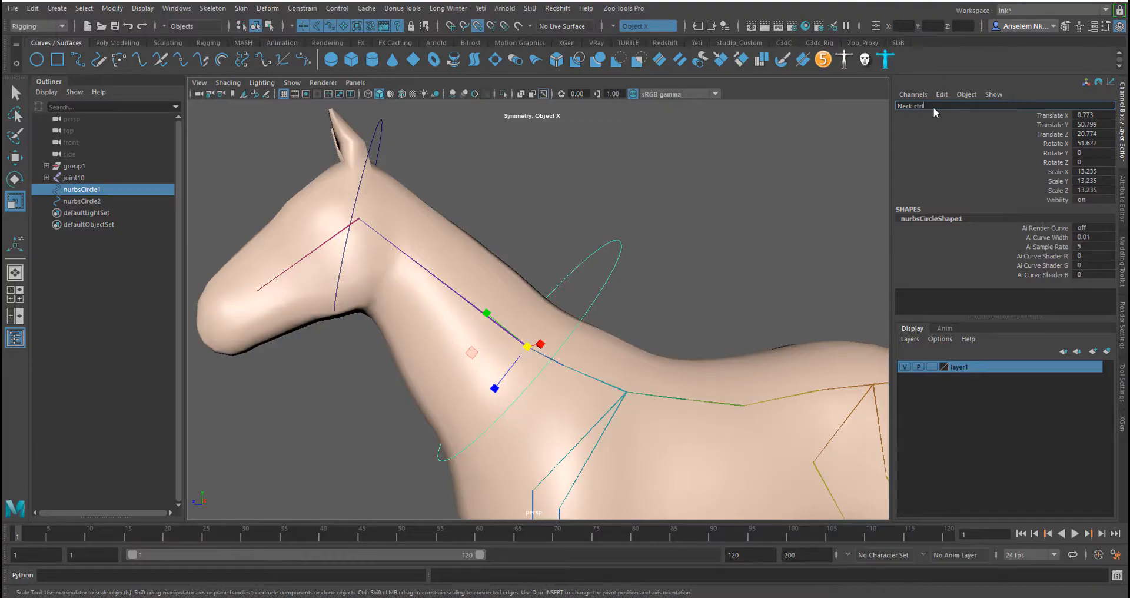
{"action": "key", "text": "Return"}
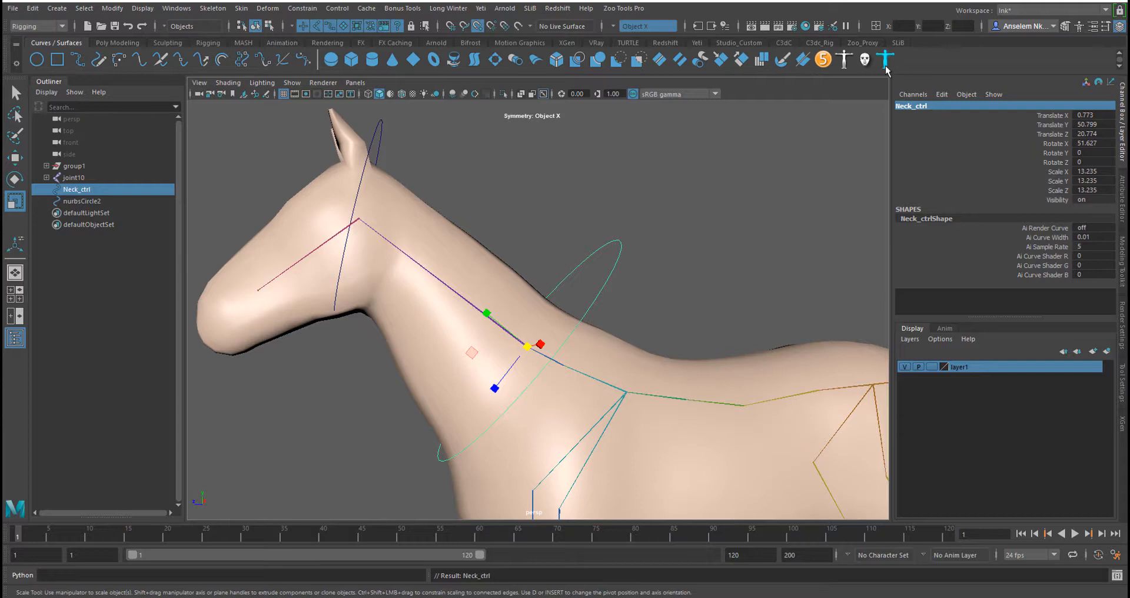
Clear the selection and set layer1's display mode to Reference
{"action": "left_click", "coordinate": [374, 141]}
{"action": "left_click", "coordinate": [398, 147]}
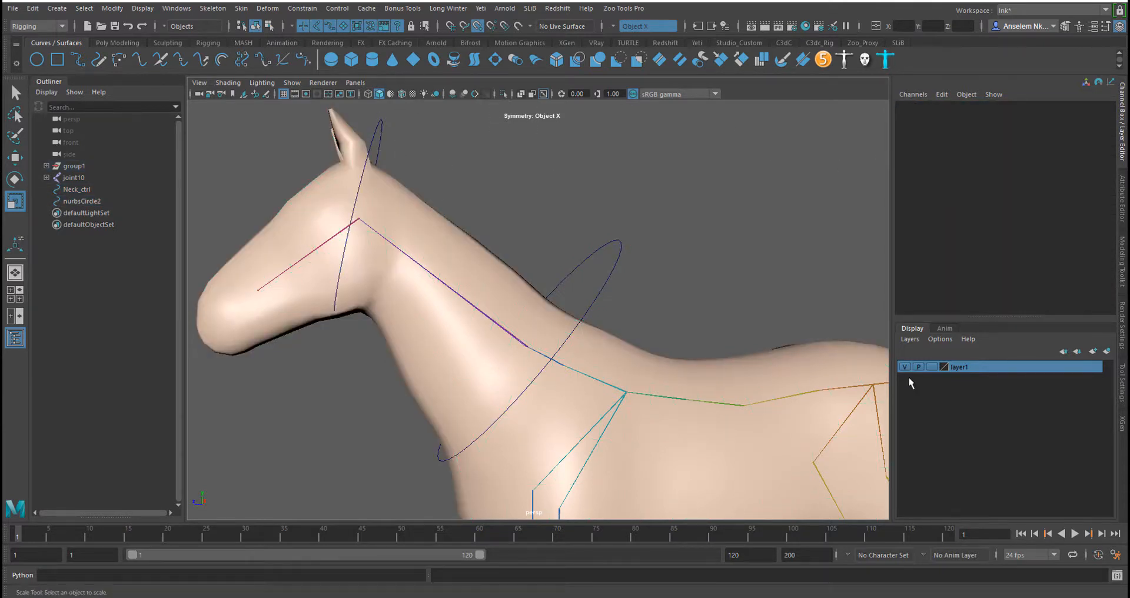
{"action": "left_click", "coordinate": [931, 367]}
{"action": "left_click", "coordinate": [931, 367]}
Select the head circle and rename it to Head_Ctrl
{"action": "left_click", "coordinate": [381, 136]}
{"action": "left_click", "coordinate": [922, 107]}
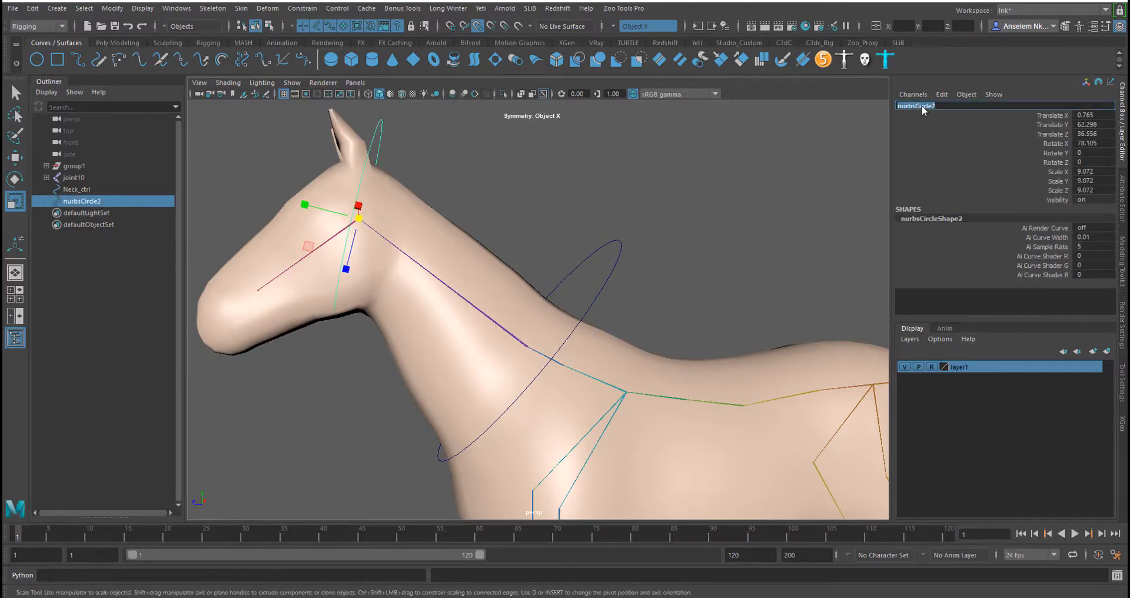
{"action": "left_click", "coordinate": [176, 43]}
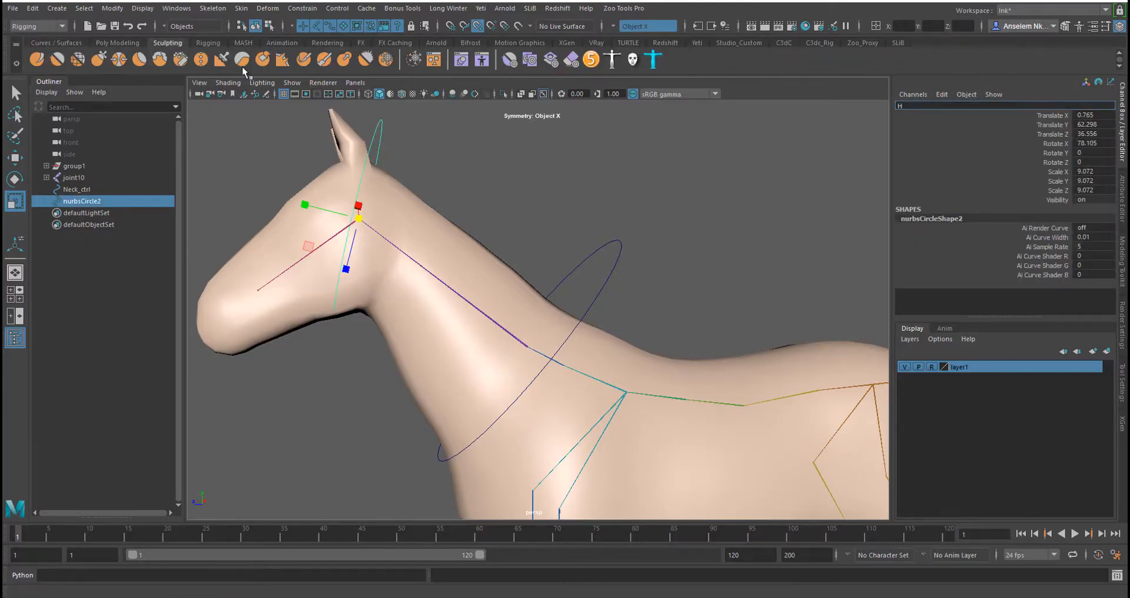
{"action": "left_click", "coordinate": [129, 44]}
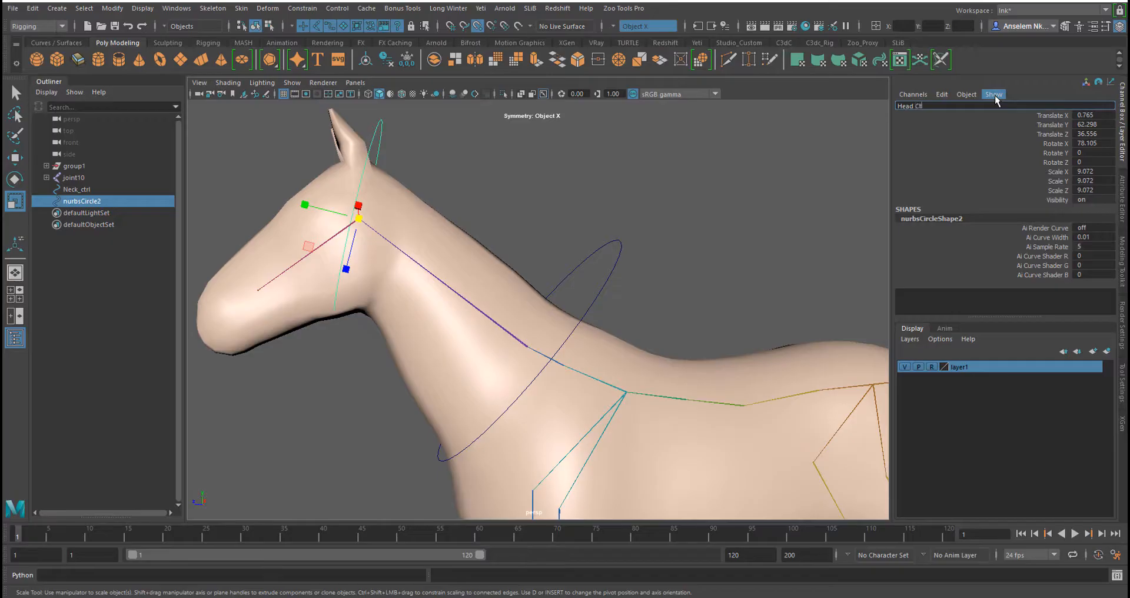
{"action": "key", "text": "Return"}
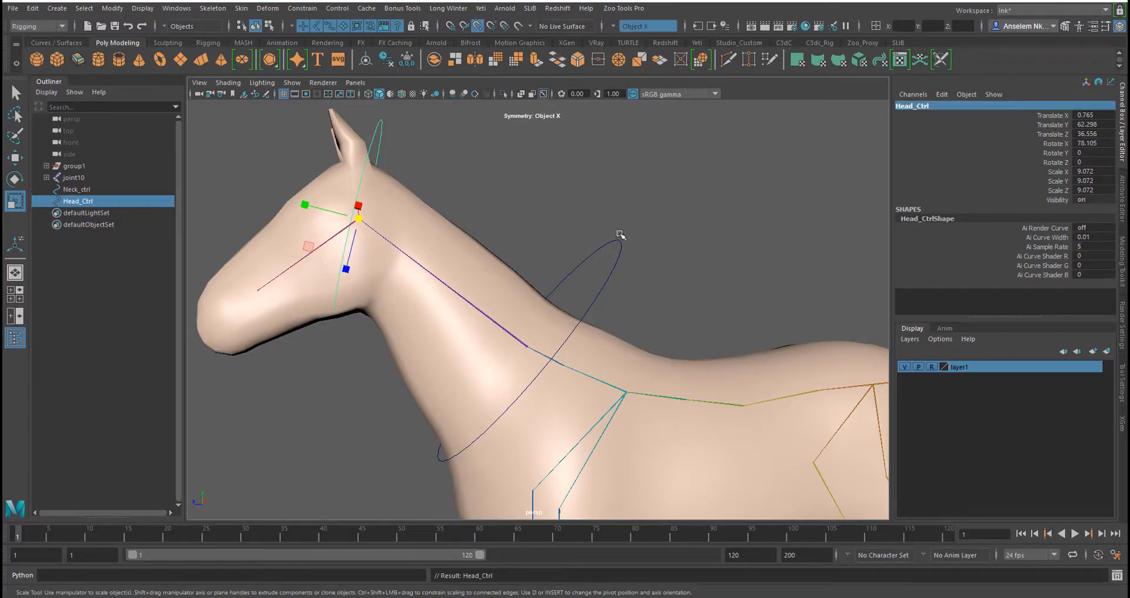
Select the neck control and scale it down to about 12.8
{"action": "left_click_drag", "start_coordinate": [614, 262], "coordinate": [668, 303], "text": "alt"}
{"action": "left_click_drag", "start_coordinate": [527, 345], "coordinate": [523, 345]}
{"action": "mouse_move", "coordinate": [577, 249]}
{"action": "right_mouse_down"}
{"action": "mouse_move", "coordinate": [575, 284]}
{"action": "mouse_move", "coordinate": [576, 216]}
{"action": "mouse_move", "coordinate": [576, 280]}
{"action": "mouse_move", "coordinate": [576, 253]}
{"action": "right_mouse_up"}
{"action": "left_click_drag", "start_coordinate": [491, 303], "coordinate": [504, 304], "text": "alt"}
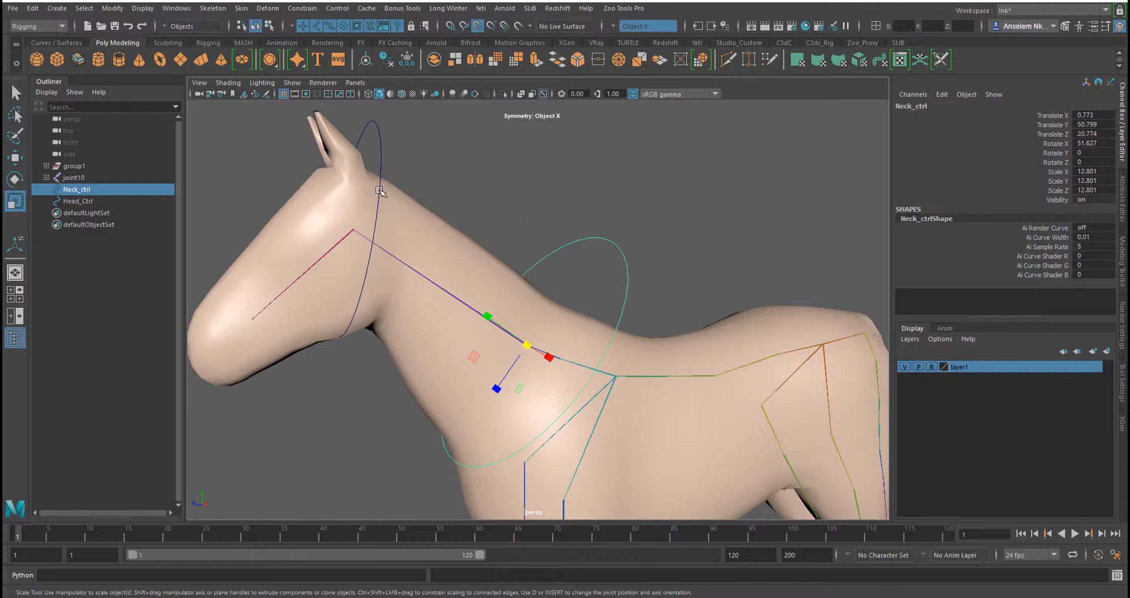
Select the head control and switch it to control-vertex editing
{"action": "left_click_drag", "start_coordinate": [408, 184], "coordinate": [433, 160], "text": "alt"}
{"action": "right_click", "coordinate": [434, 159]}
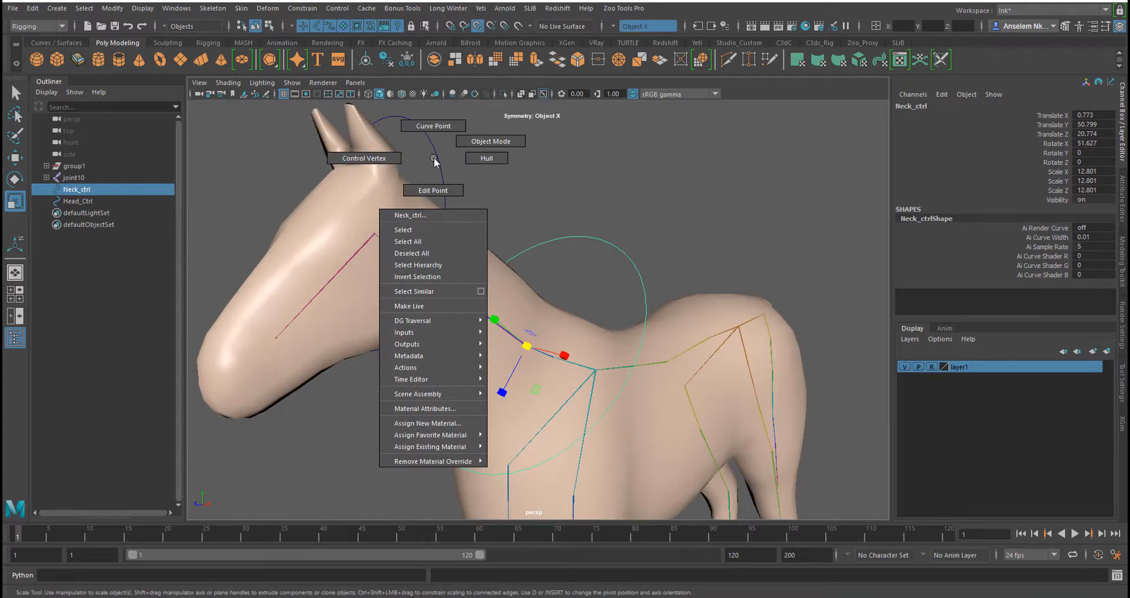
{"action": "left_click", "coordinate": [436, 164]}
{"action": "mouse_move", "coordinate": [437, 164]}
{"action": "right_mouse_down"}
{"action": "mouse_move", "coordinate": [321, 233]}
{"action": "mouse_move", "coordinate": [312, 210]}
{"action": "mouse_move", "coordinate": [438, 164]}
{"action": "right_mouse_up"}
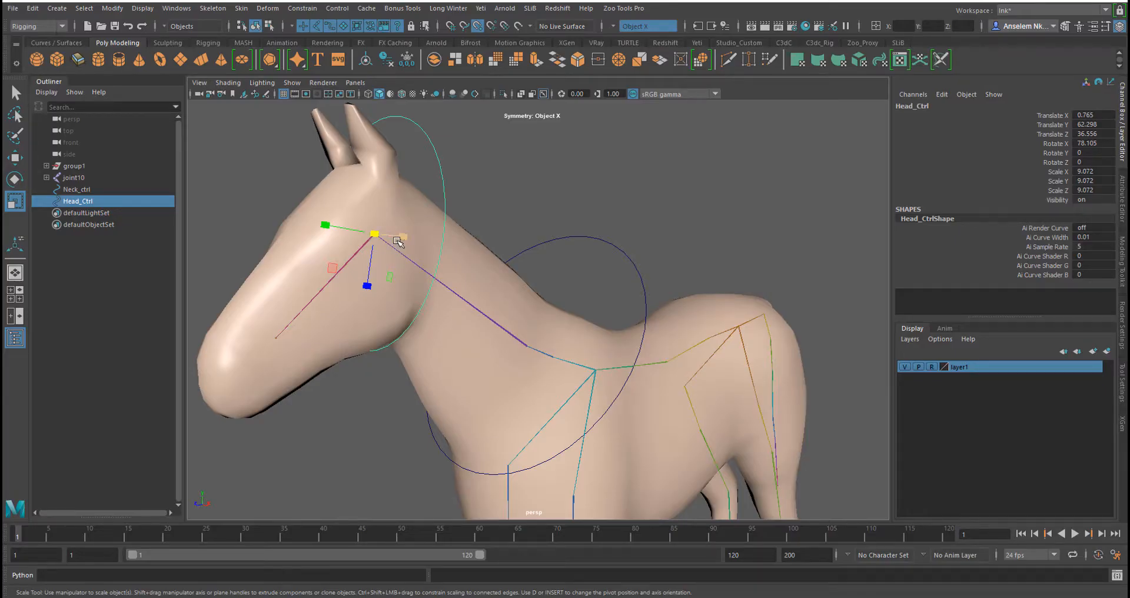
{"action": "right_click", "coordinate": [430, 150]}
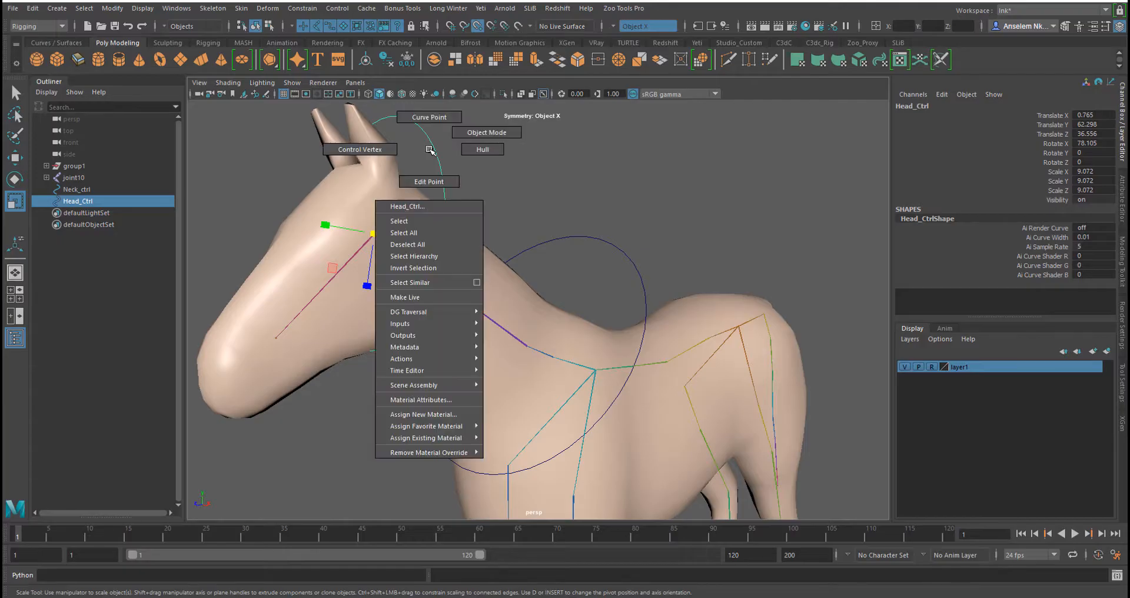
{"action": "left_click", "coordinate": [344, 150]}
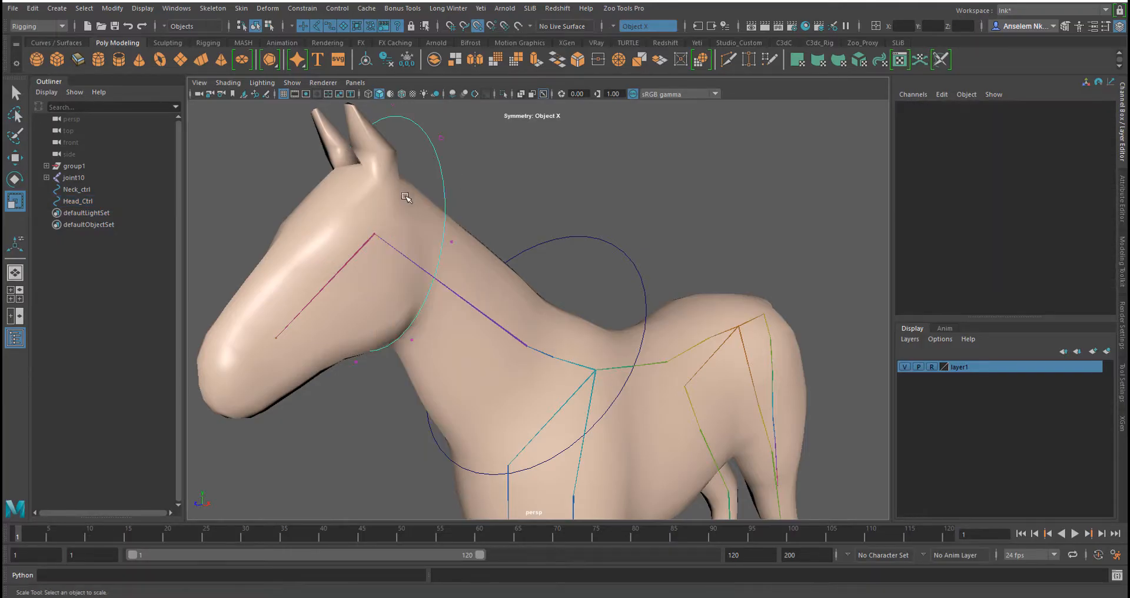
Isolate the head control, select all its control vertices with the Move tool, and shift them slightly
{"action": "right_click_drag", "start_coordinate": [496, 321], "coordinate": [372, 277], "text": "alt"}
{"action": "left_click_drag", "start_coordinate": [412, 253], "coordinate": [386, 276], "text": "alt"}
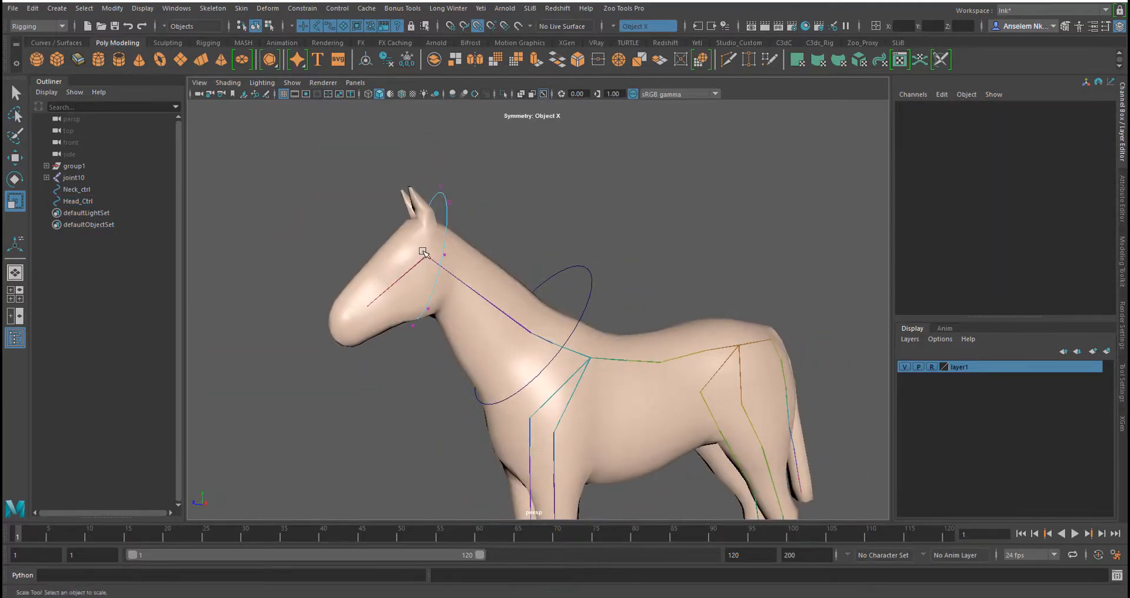
{"action": "middle_click_drag", "start_coordinate": [439, 272], "coordinate": [479, 237], "text": "alt"}
{"action": "left_click_drag", "start_coordinate": [436, 163], "coordinate": [520, 388]}
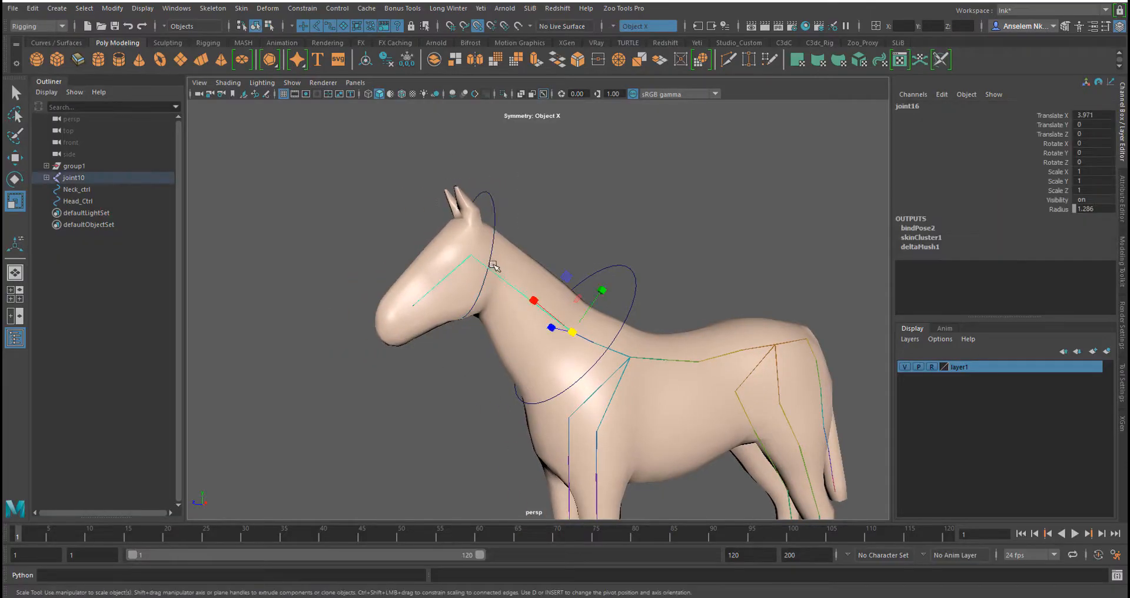
{"action": "left_click", "coordinate": [494, 233]}
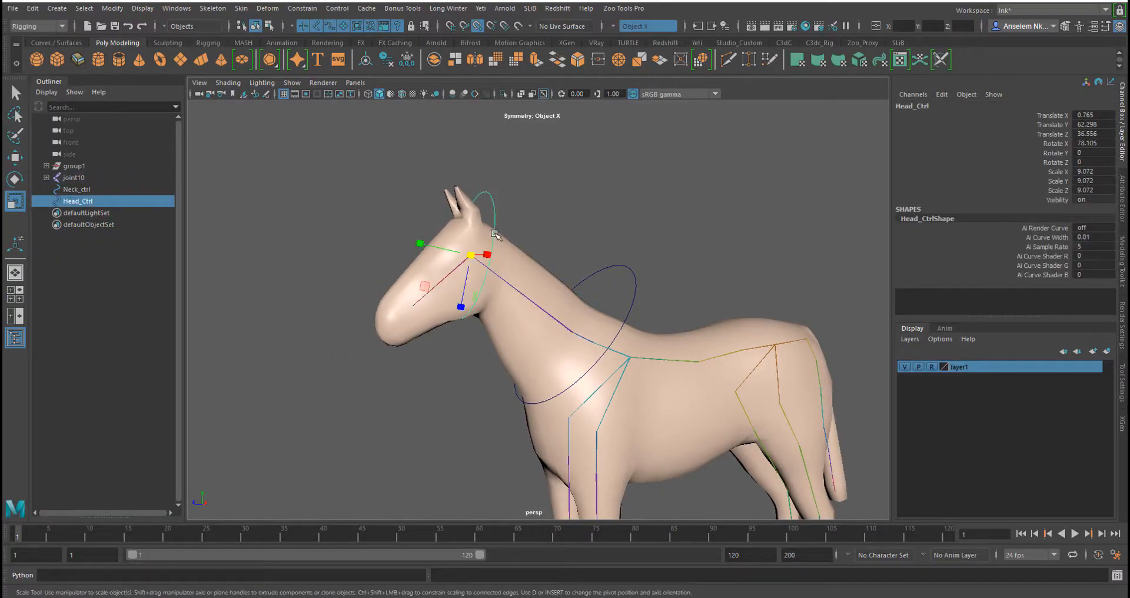
{"action": "left_click", "coordinate": [503, 93]}
{"action": "right_click_drag", "start_coordinate": [474, 213], "coordinate": [405, 212]}
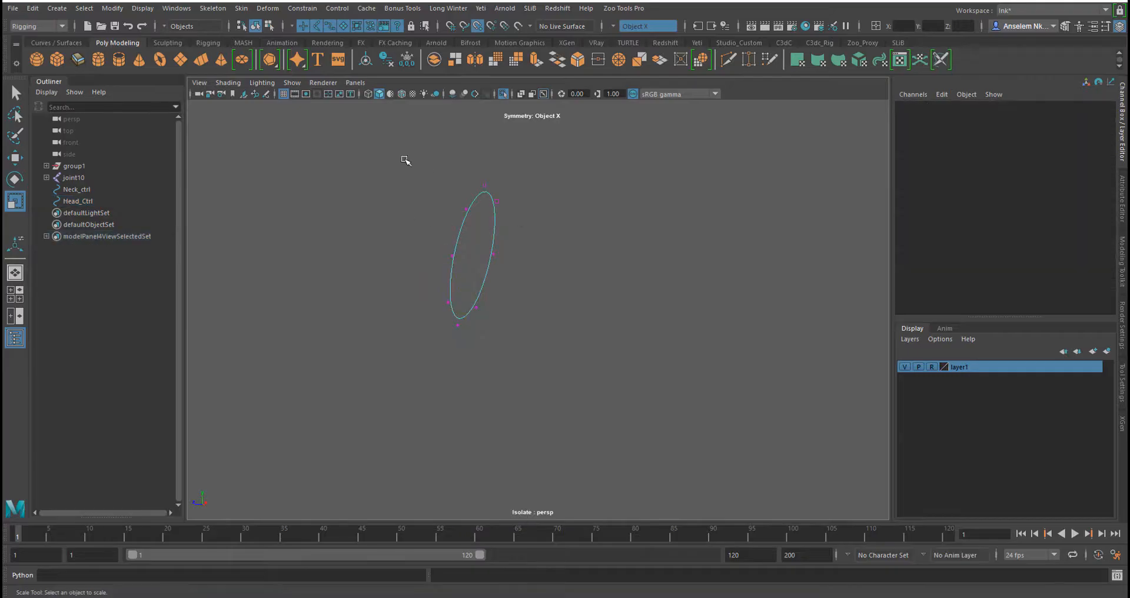
{"action": "left_click_drag", "start_coordinate": [402, 156], "coordinate": [555, 433]}
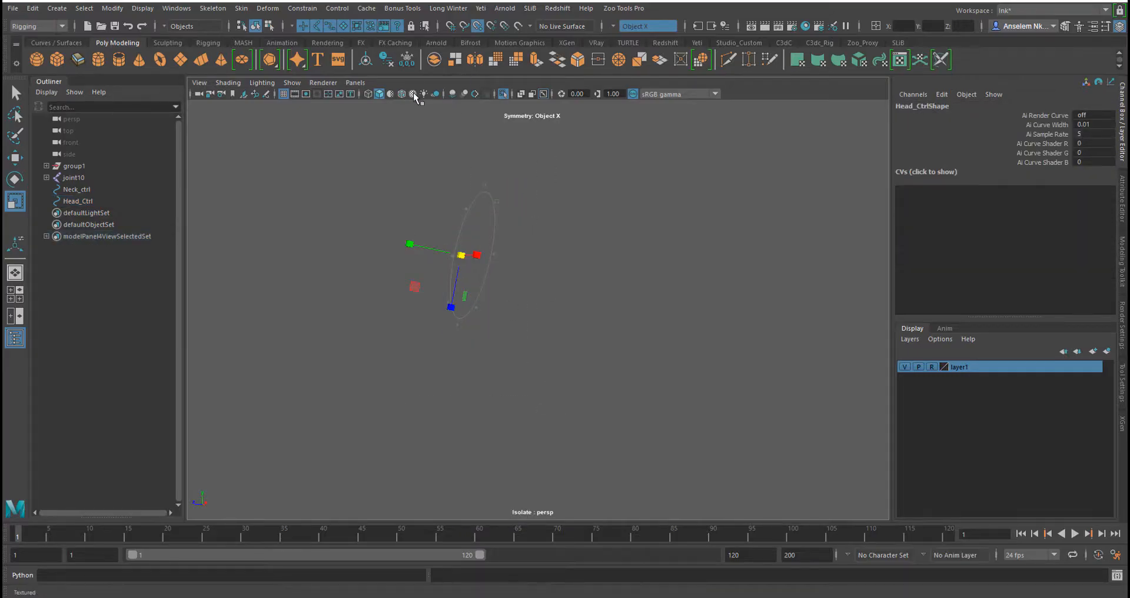
{"action": "key", "text": "w"}
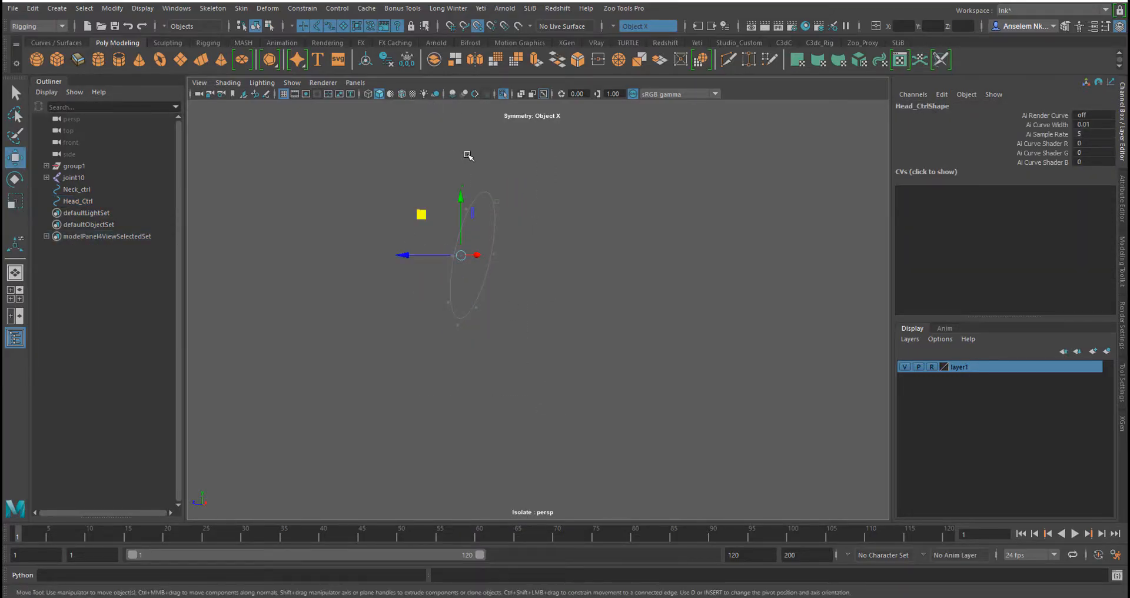
{"action": "left_click", "coordinate": [477, 27]}
{"action": "left_click", "coordinate": [503, 94]}
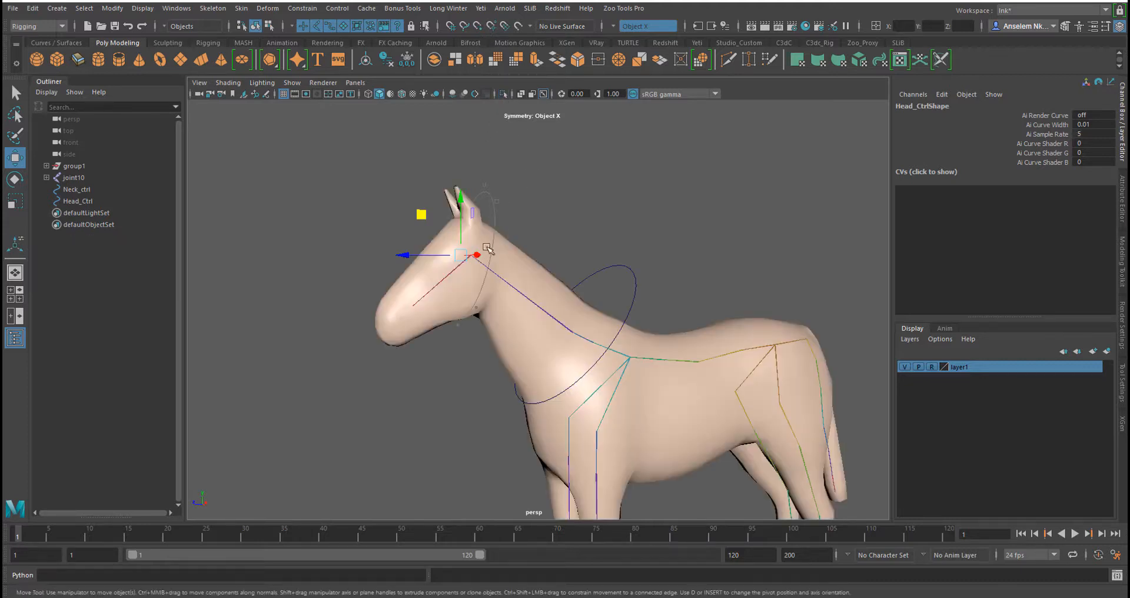
{"action": "left_click_drag", "start_coordinate": [461, 218], "coordinate": [460, 231]}
Orbit around the head and neck to inspect how the two controls sit on the mesh
{"action": "right_click_drag", "start_coordinate": [515, 182], "coordinate": [565, 169]}
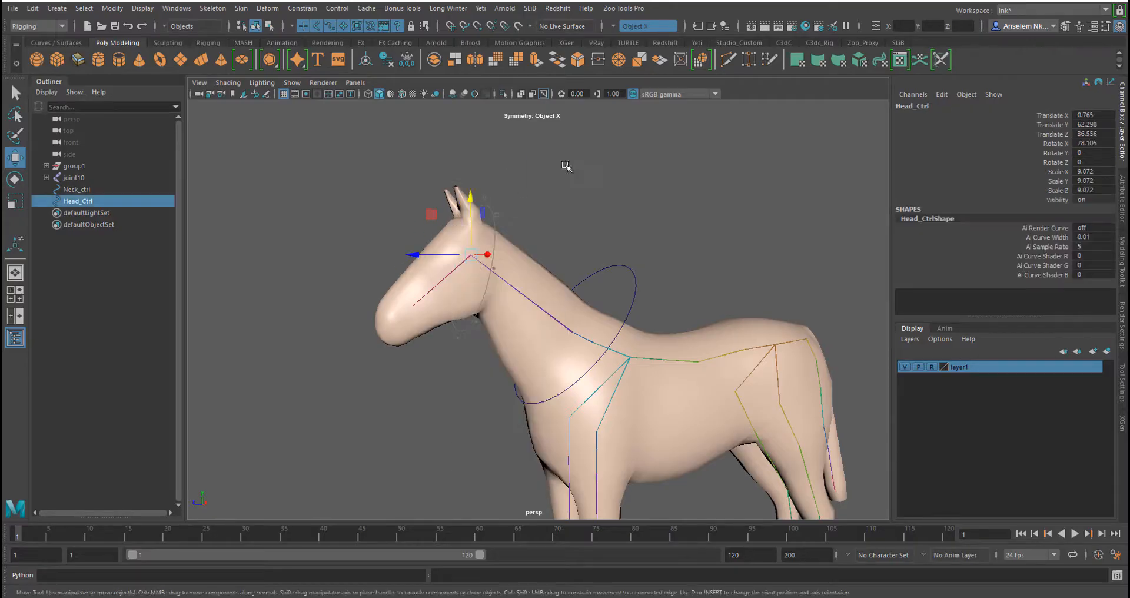
{"action": "left_click_drag", "start_coordinate": [544, 266], "coordinate": [542, 234], "text": "alt"}
{"action": "right_click_drag", "start_coordinate": [541, 234], "coordinate": [580, 269], "text": "alt"}
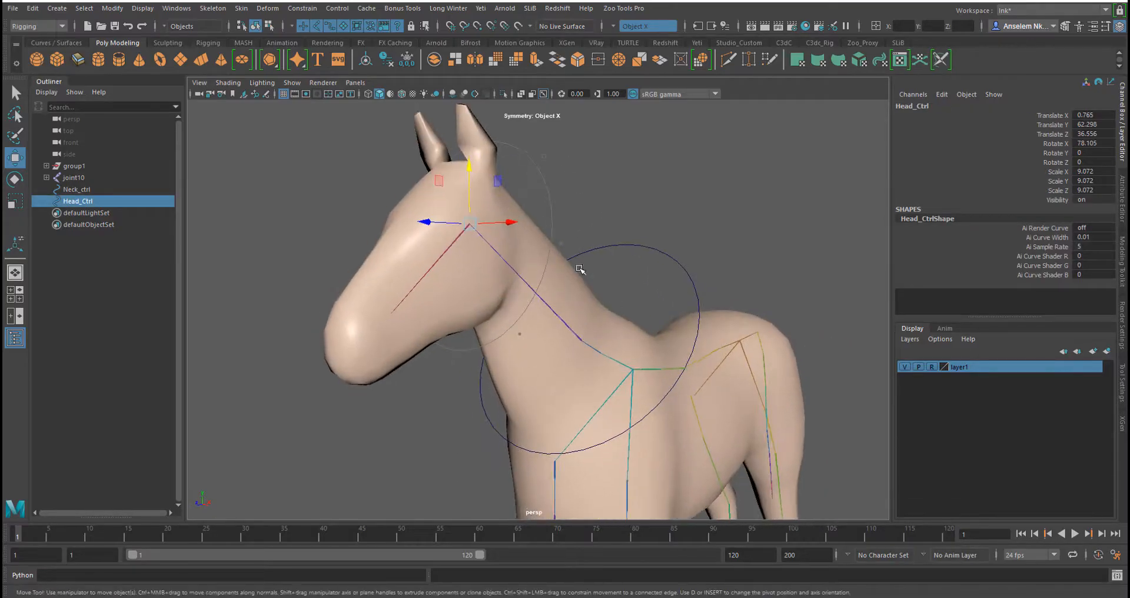
{"action": "left_click", "coordinate": [652, 175]}
{"action": "left_click", "coordinate": [545, 193]}
{"action": "left_click_drag", "start_coordinate": [591, 232], "coordinate": [550, 285], "text": "alt"}
{"action": "left_click_drag", "start_coordinate": [617, 297], "coordinate": [518, 287], "text": "alt"}
{"action": "middle_click_drag", "start_coordinate": [685, 243], "coordinate": [709, 229], "text": "alt"}
{"action": "left_click_drag", "start_coordinate": [728, 234], "coordinate": [687, 222]}
{"action": "left_click_drag", "start_coordinate": [692, 239], "coordinate": [674, 243], "text": "alt"}
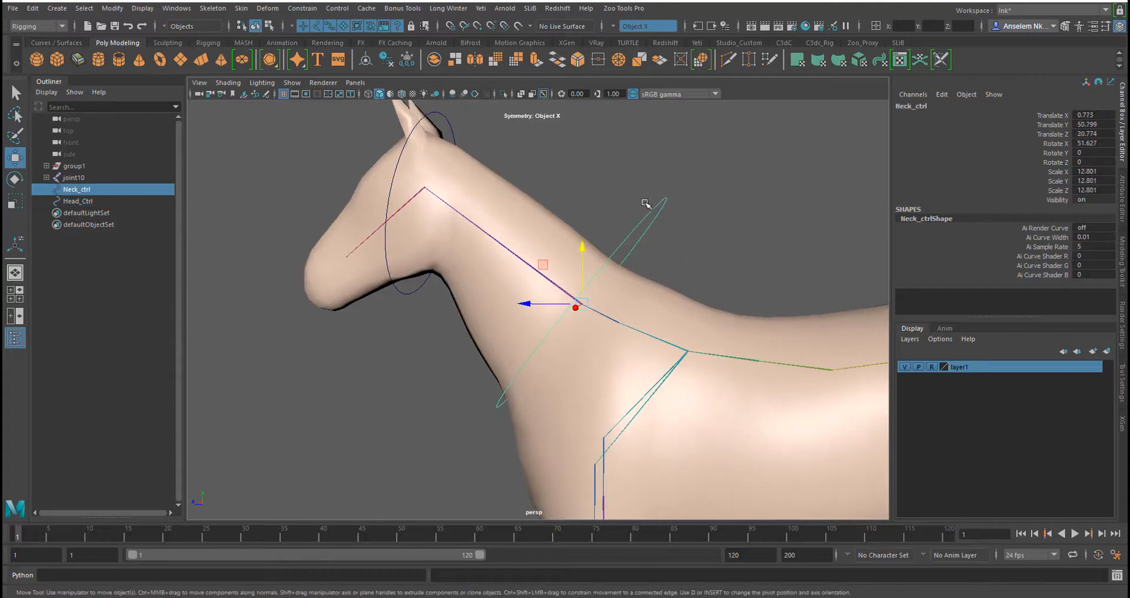
Isolate the neck control, select all its control vertices, and move them slightly along the neck
{"action": "right_click_drag", "start_coordinate": [645, 202], "coordinate": [565, 206]}
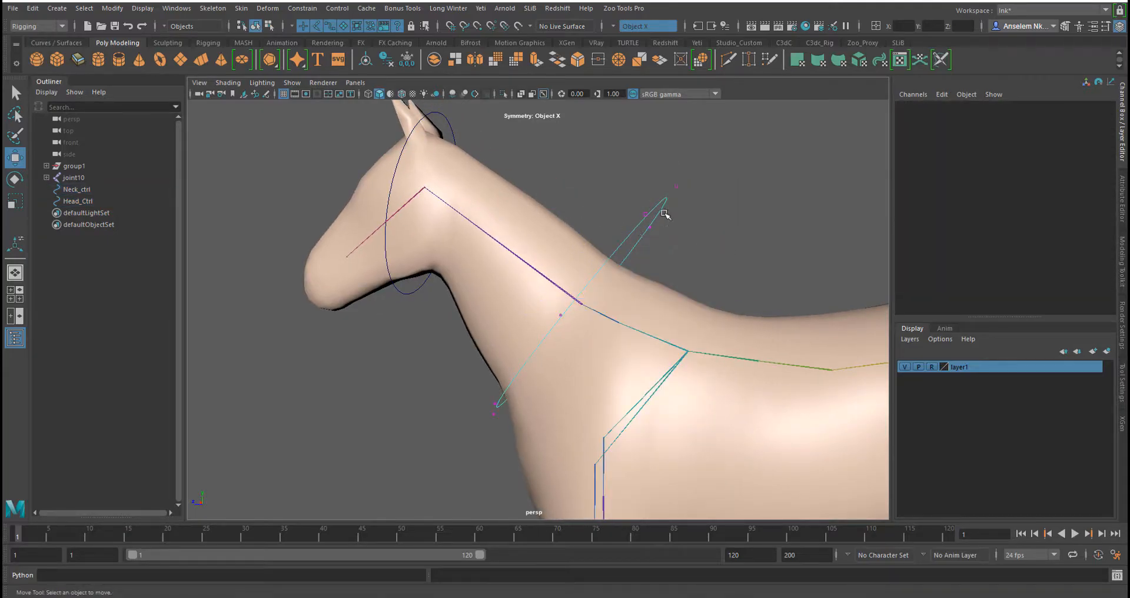
{"action": "right_click", "coordinate": [623, 193]}
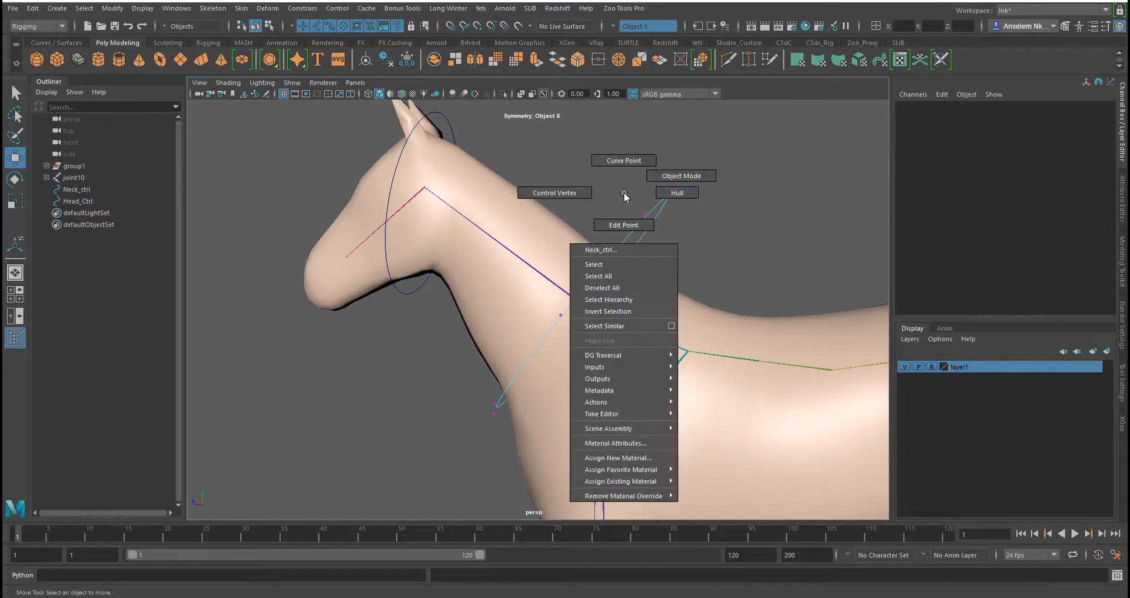
{"action": "right_click_drag", "start_coordinate": [623, 196], "coordinate": [677, 175]}
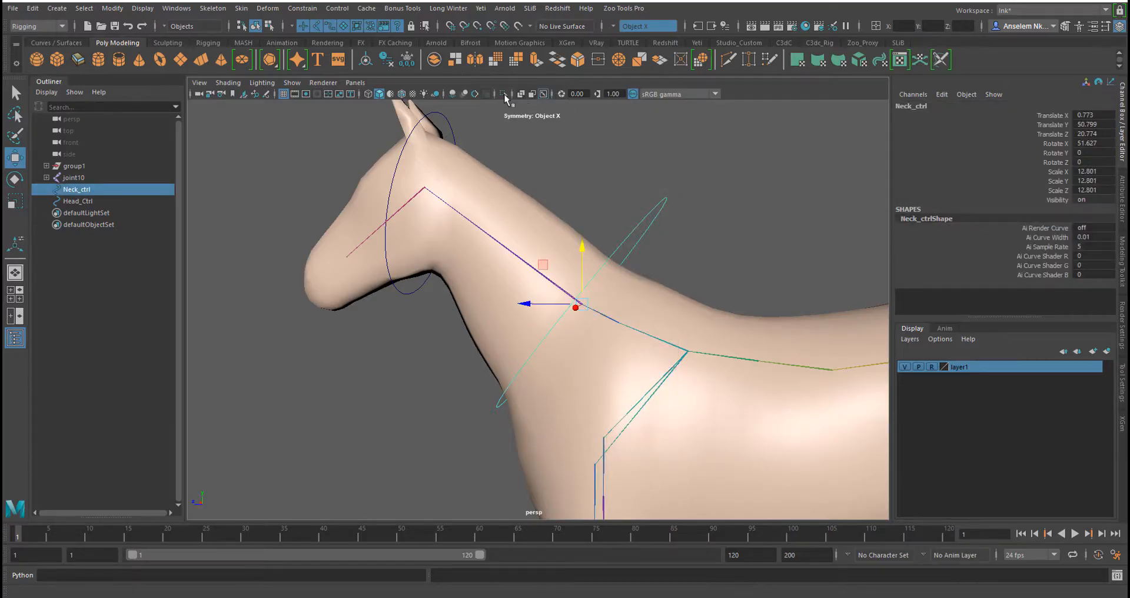
{"action": "left_click", "coordinate": [503, 95]}
{"action": "right_click_drag", "start_coordinate": [611, 174], "coordinate": [526, 171]}
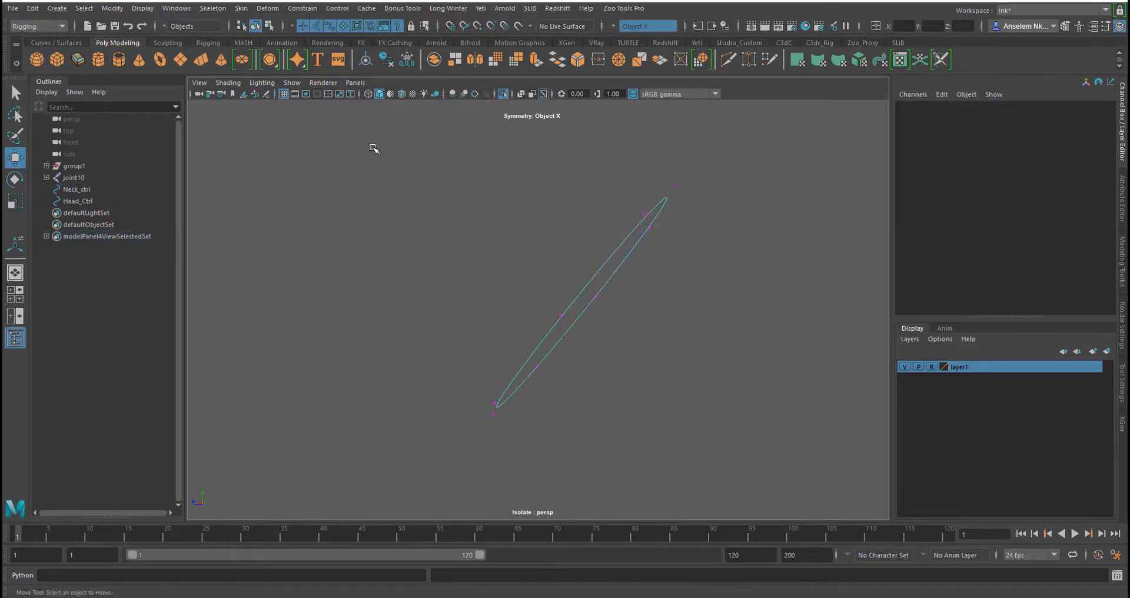
{"action": "left_click", "coordinate": [503, 95]}
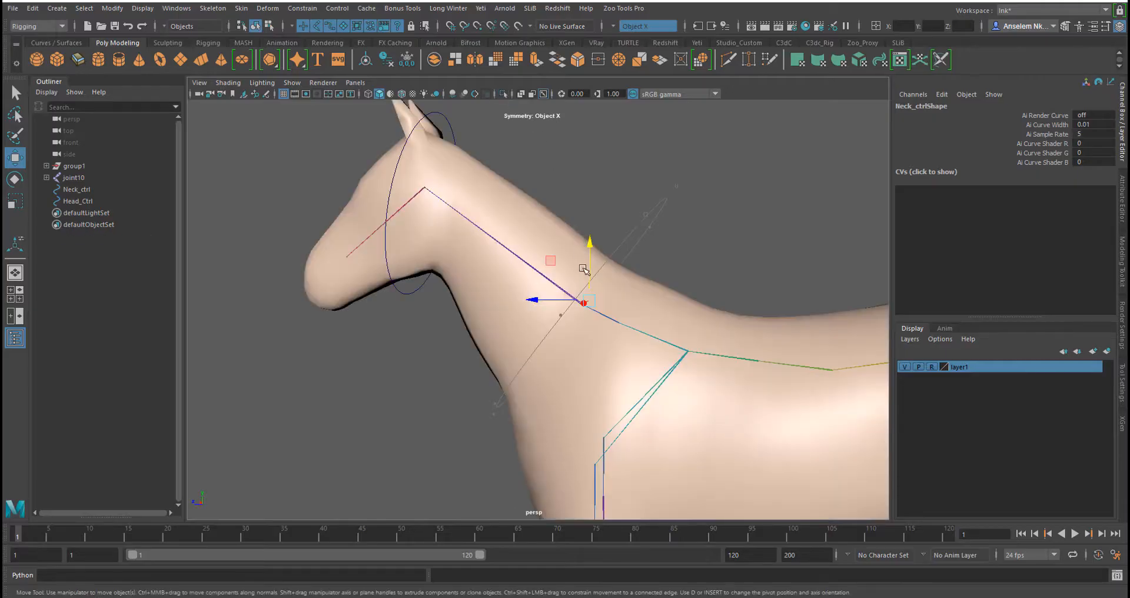
{"action": "mouse_move", "coordinate": [591, 311]}
{"action": "left_mouse_down", "text": "alt"}
{"action": "mouse_move", "coordinate": [604, 318]}
{"action": "mouse_move", "coordinate": [588, 316]}
{"action": "left_mouse_up", "text": "alt"}
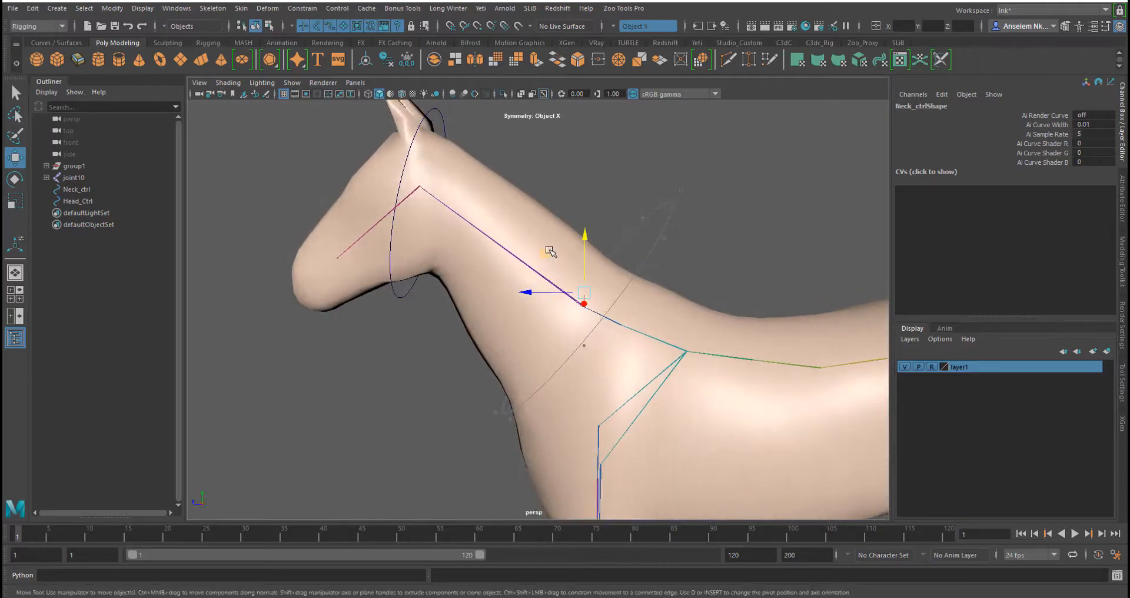
{"action": "left_click_drag", "start_coordinate": [550, 250], "coordinate": [530, 262]}
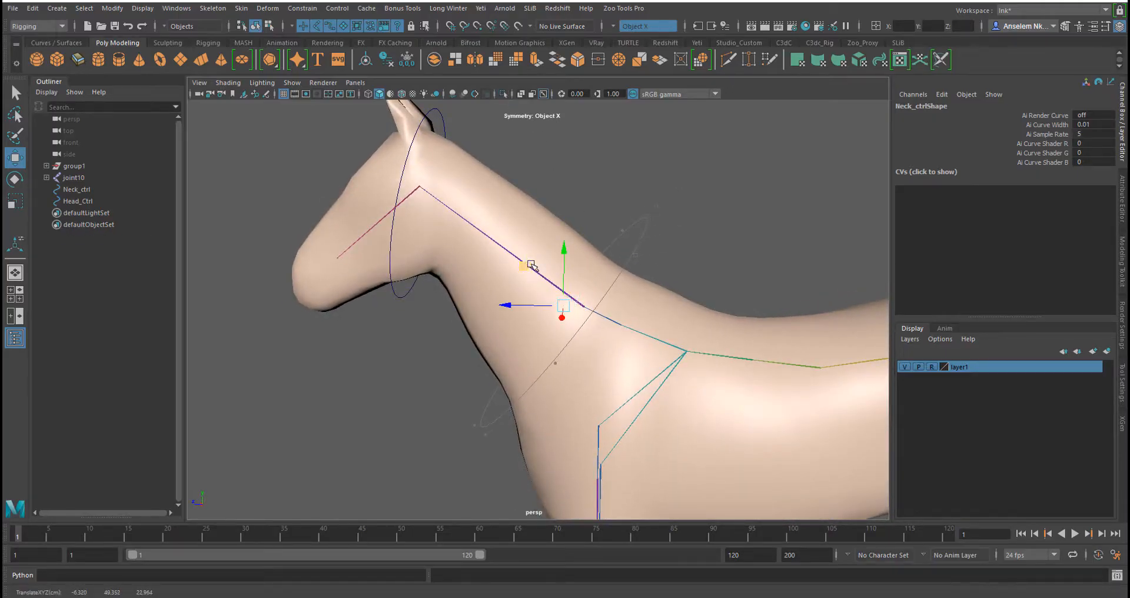
Freeze transformations on the neck and head controls
{"action": "right_click_drag", "start_coordinate": [612, 162], "coordinate": [659, 143]}
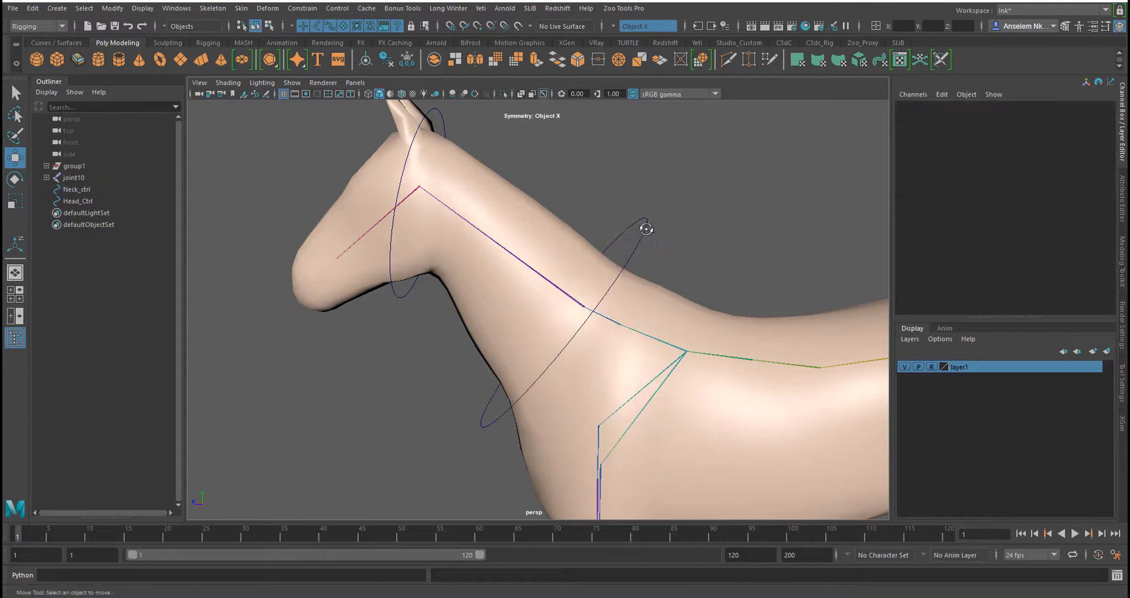
{"action": "left_click_drag", "start_coordinate": [647, 227], "coordinate": [663, 237], "text": "alt"}
{"action": "left_click", "coordinate": [657, 247]}
{"action": "left_click_drag", "start_coordinate": [631, 319], "coordinate": [552, 261], "text": "alt"}
{"action": "right_click_drag", "start_coordinate": [552, 262], "coordinate": [587, 265], "text": "alt"}
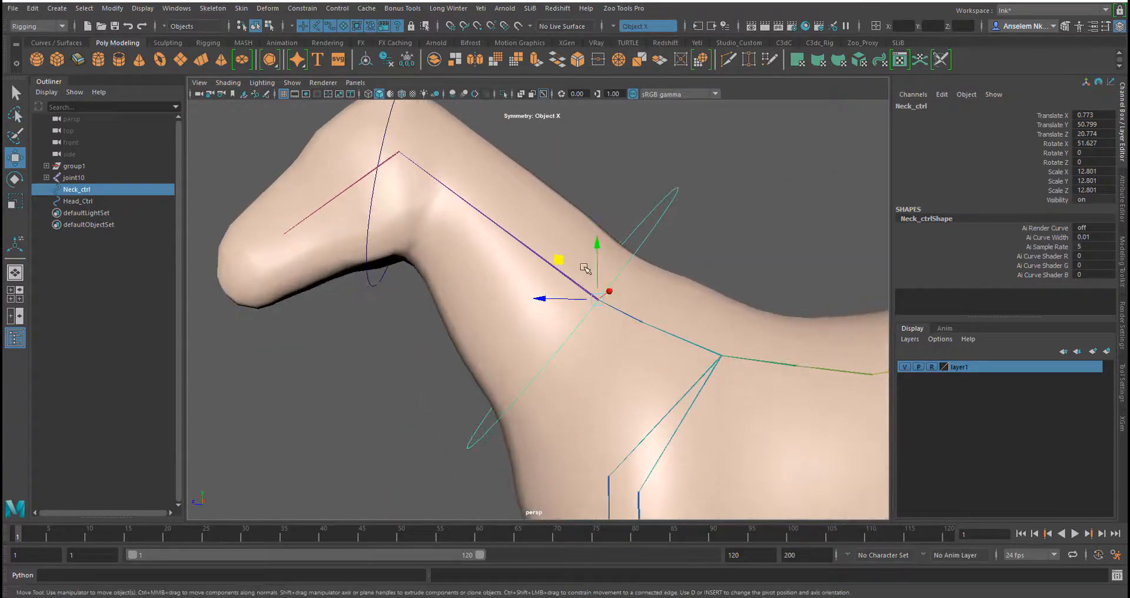
{"action": "left_click_drag", "start_coordinate": [562, 286], "coordinate": [565, 286], "text": "alt"}
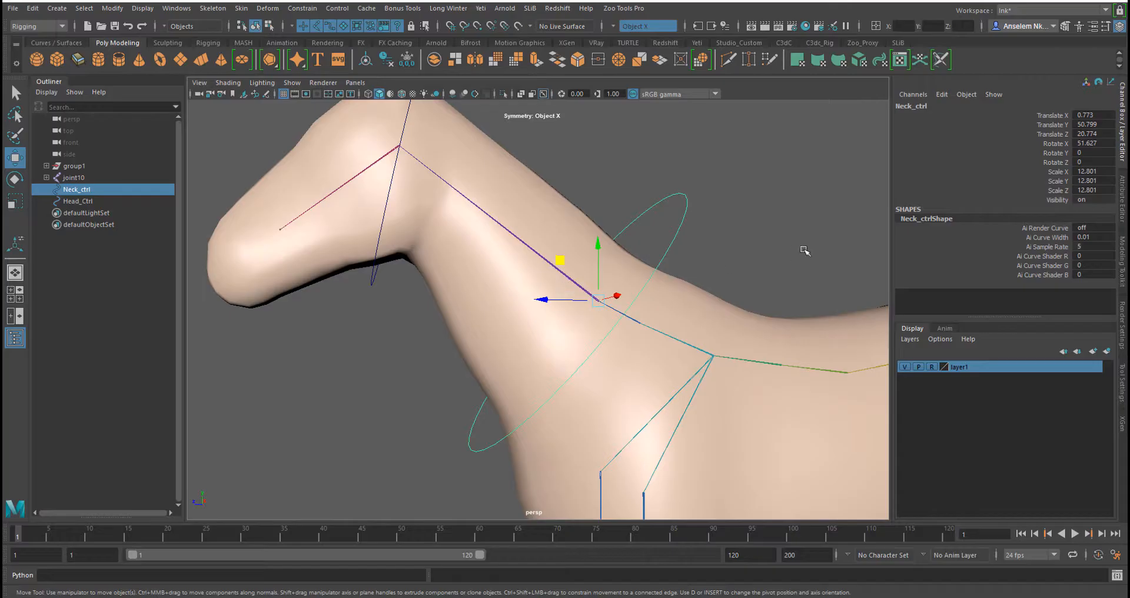
{"action": "left_click", "coordinate": [406, 61]}
{"action": "middle_click_drag", "start_coordinate": [523, 177], "coordinate": [599, 282], "text": "alt"}
{"action": "left_click", "coordinate": [509, 175]}
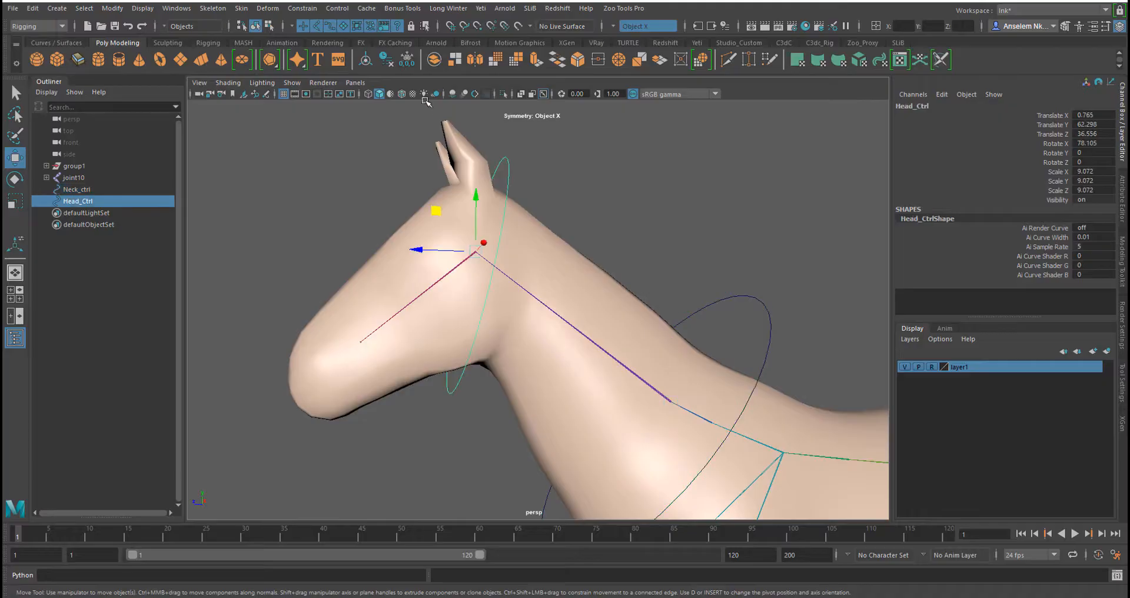
{"action": "left_click", "coordinate": [406, 59]}
{"action": "left_click", "coordinate": [739, 298], "text": "shift"}
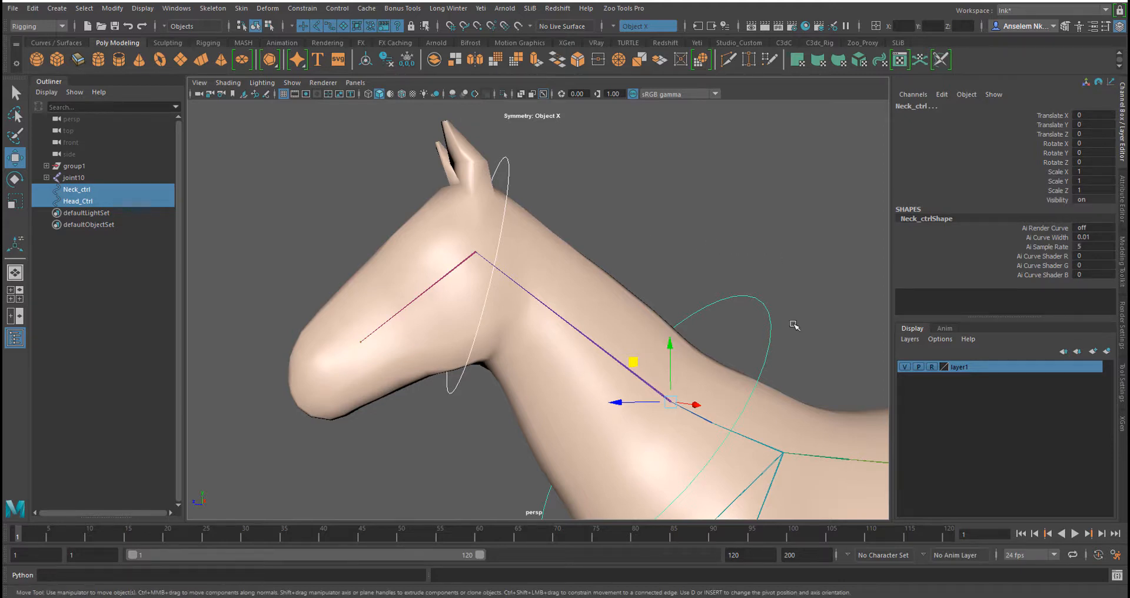
{"action": "left_click_drag", "start_coordinate": [794, 325], "coordinate": [795, 330]}
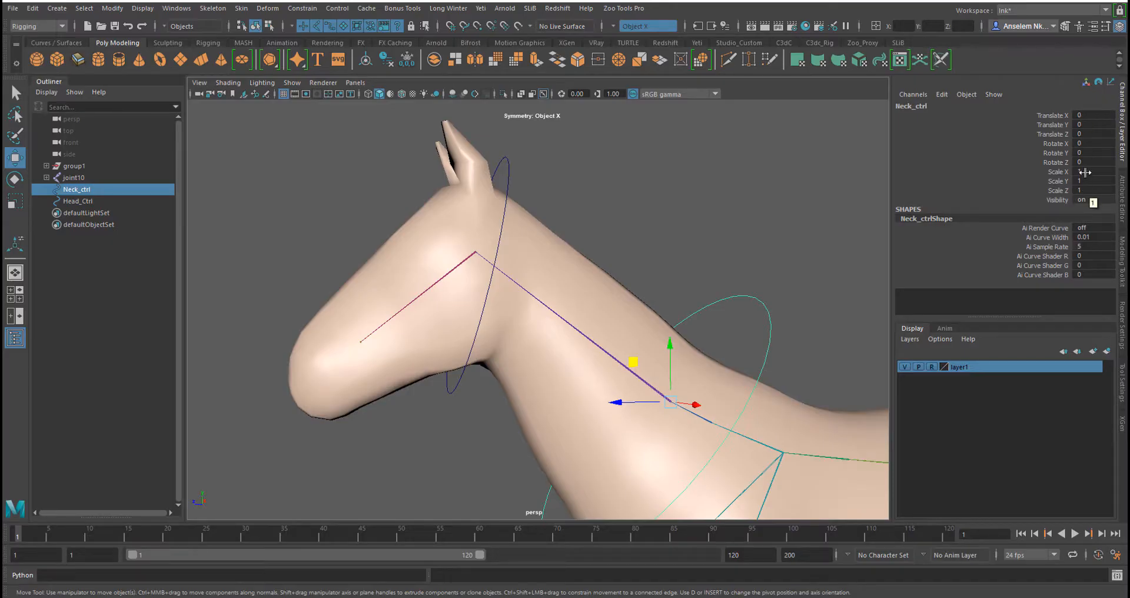
Parent-constrain the neck joint to Neck_ctrl with Maintain offset and all translate and rotate axes enabled
{"action": "left_click", "coordinate": [506, 166]}
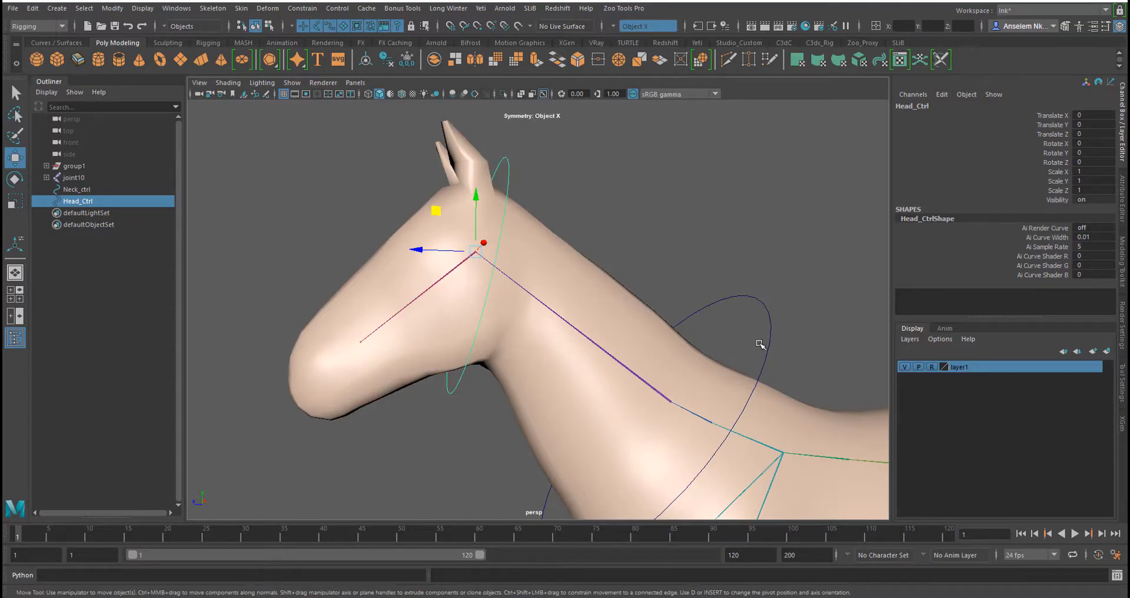
{"action": "scroll", "coordinate": [761, 299], "scroll_direction": "up", "scroll_amount": 3}
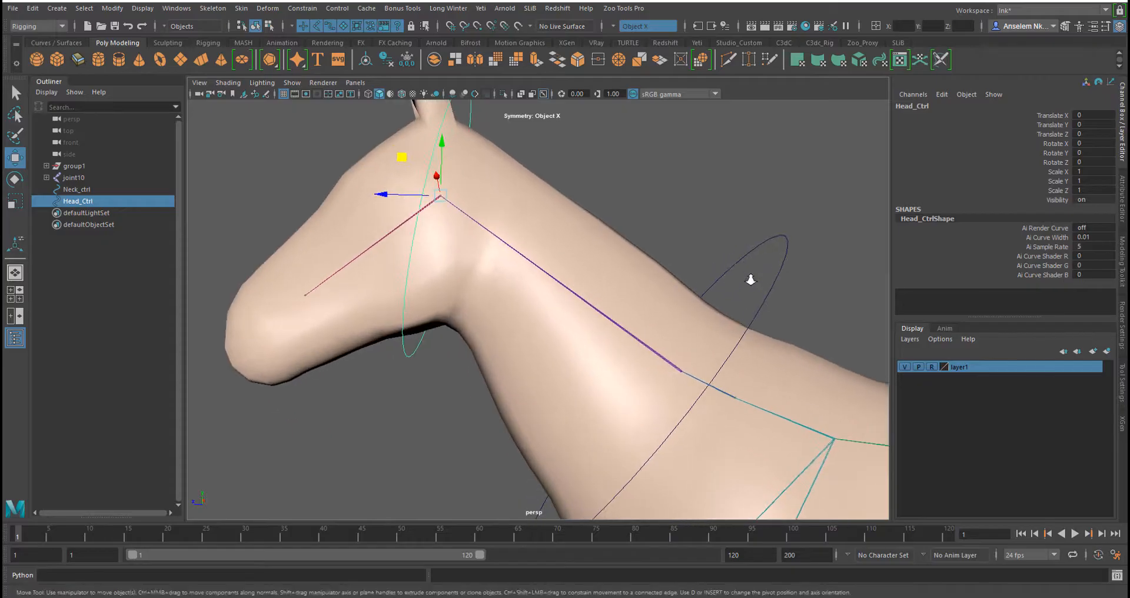
{"action": "left_click", "coordinate": [769, 243]}
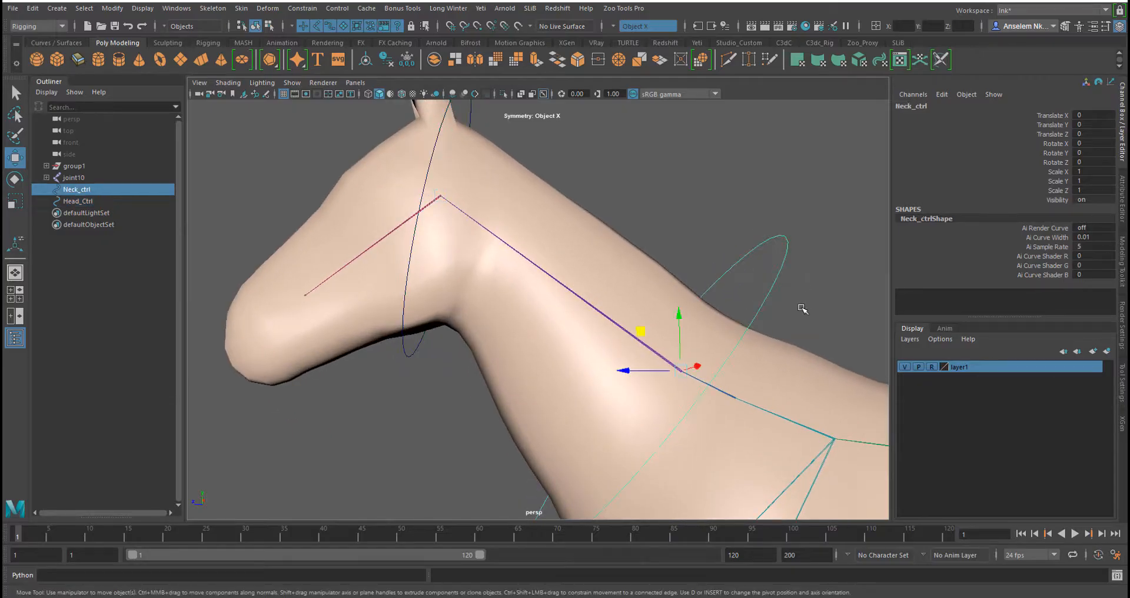
{"action": "left_click", "coordinate": [615, 321], "text": "shift"}
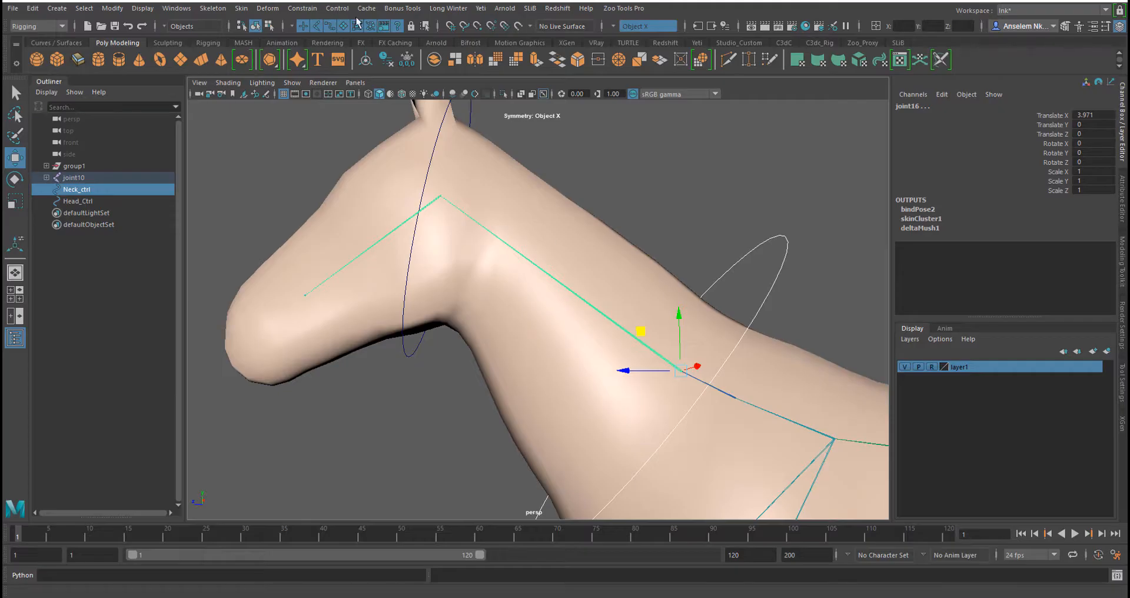
{"action": "left_click", "coordinate": [312, 11]}
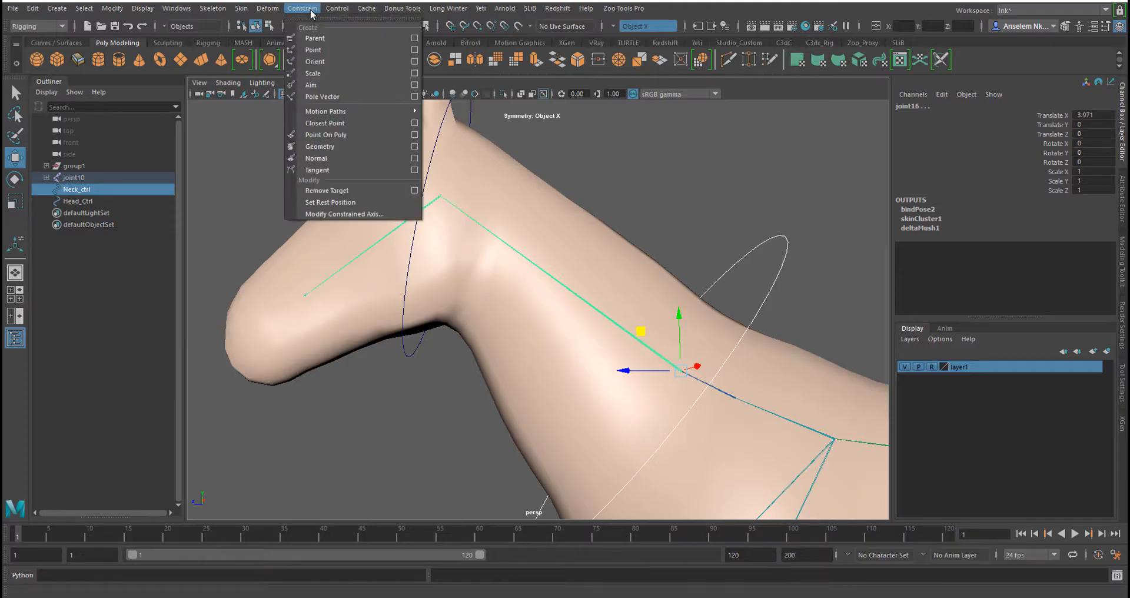
{"action": "left_click", "coordinate": [415, 39]}
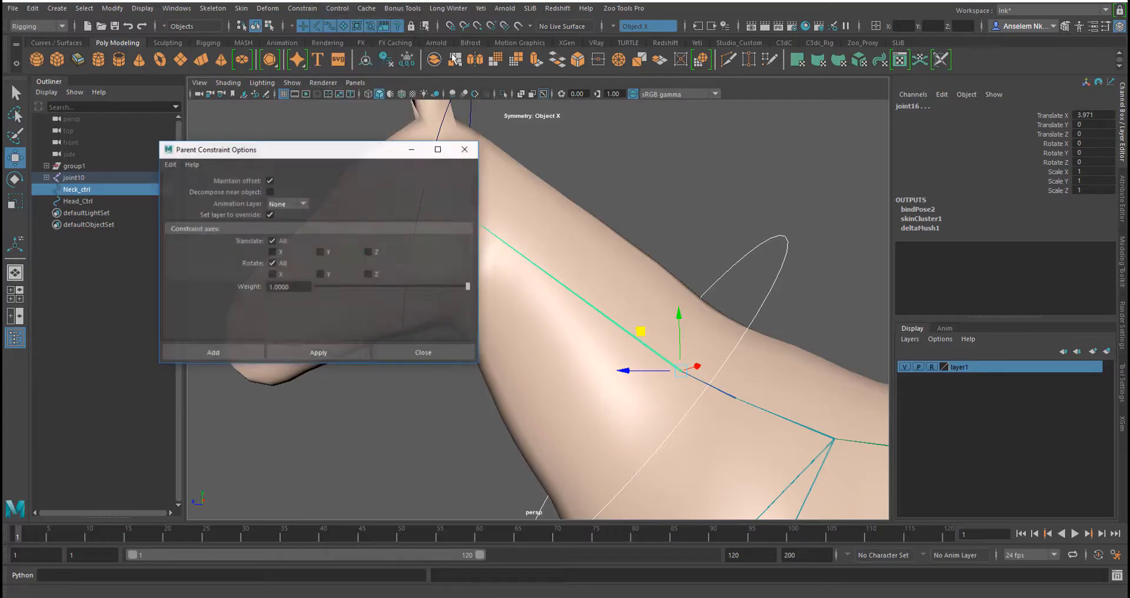
{"action": "left_click", "coordinate": [340, 353]}
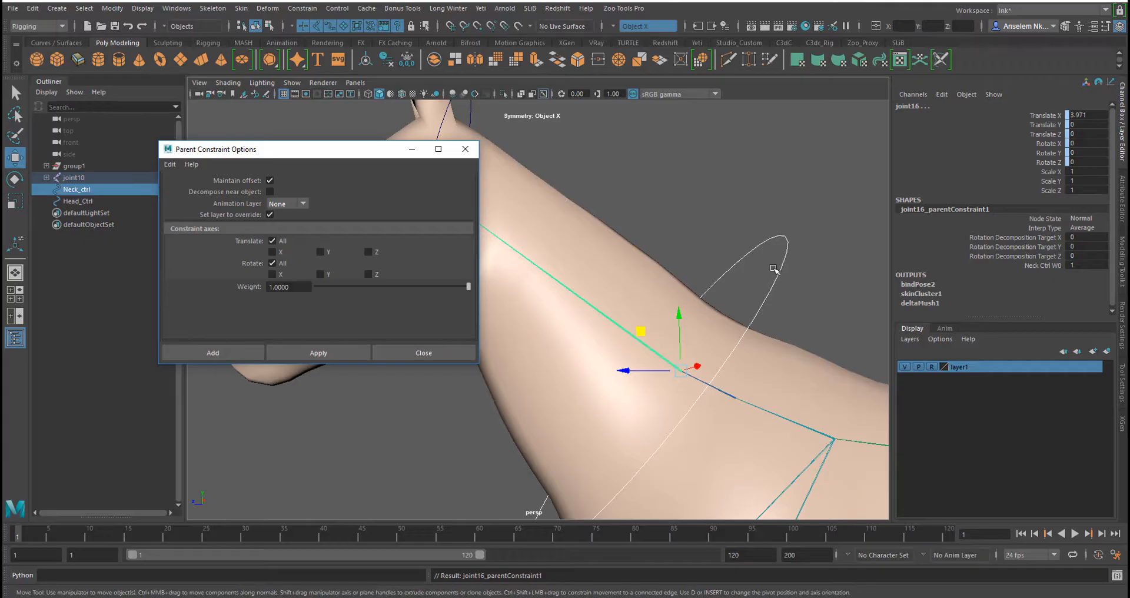
Parent-constrain the head joint to Head_Ctrl with the same options, and close the constraint options
{"action": "left_click", "coordinate": [776, 266]}
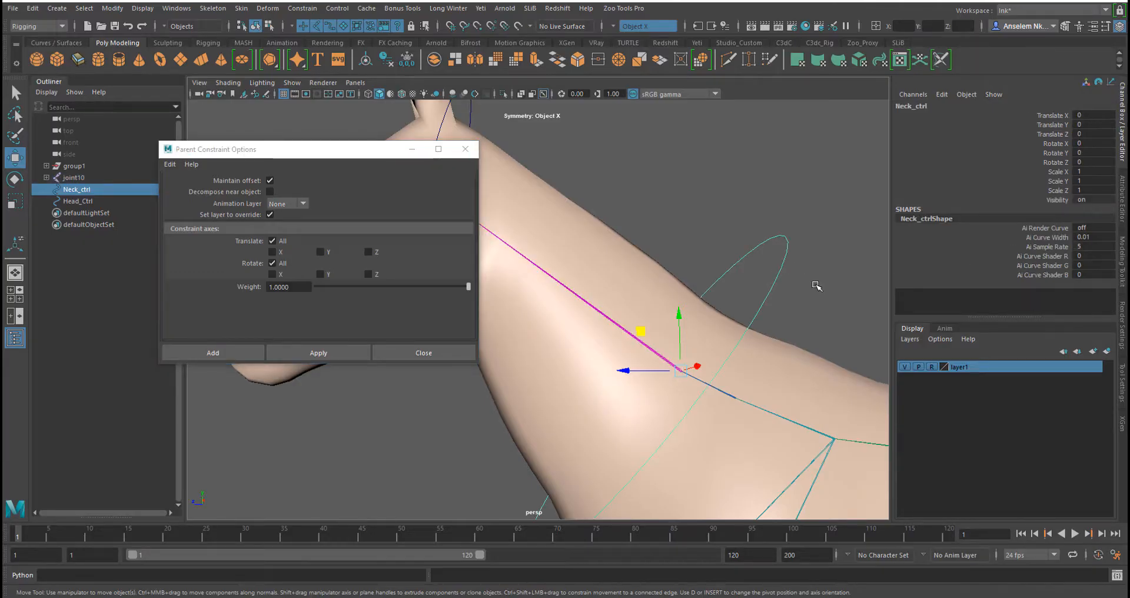
{"action": "middle_click_drag", "start_coordinate": [683, 261], "coordinate": [874, 274], "text": "alt"}
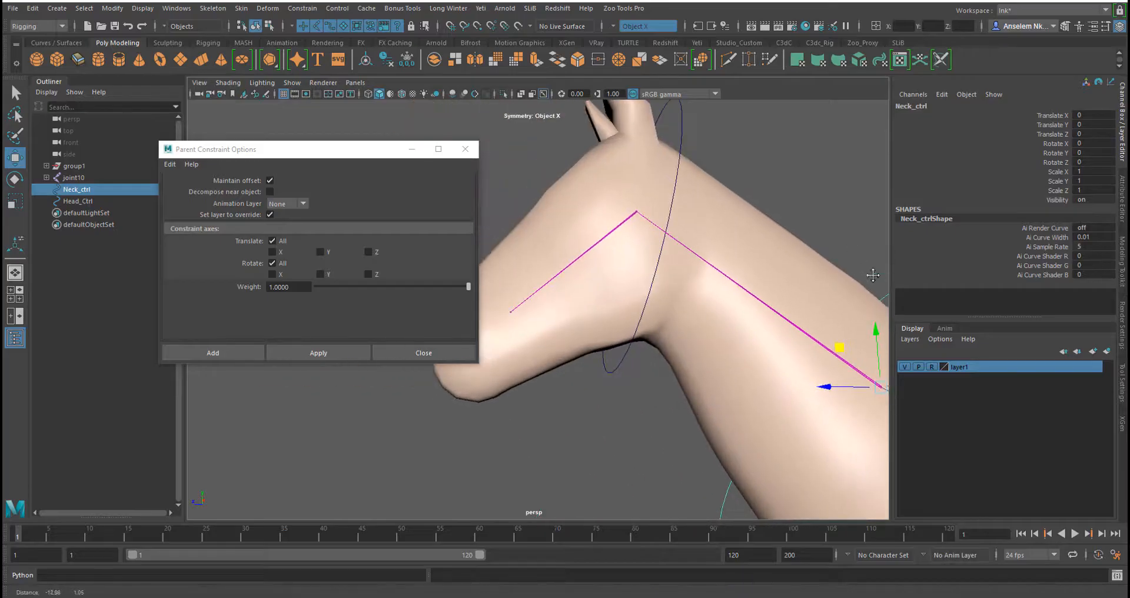
{"action": "left_click", "coordinate": [680, 112]}
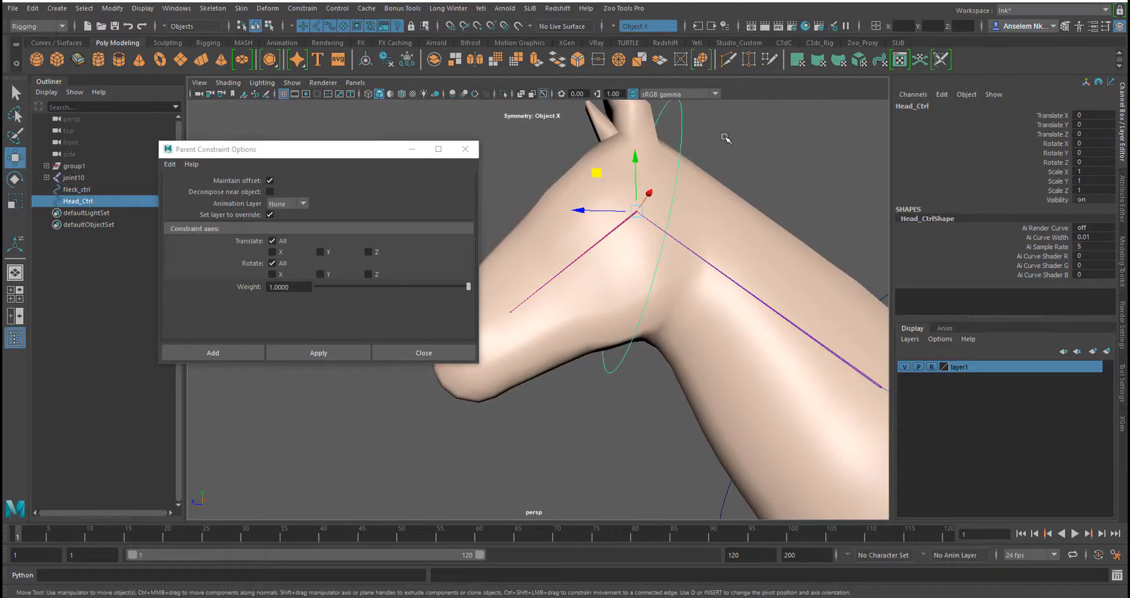
{"action": "left_click", "coordinate": [611, 236], "text": "shift"}
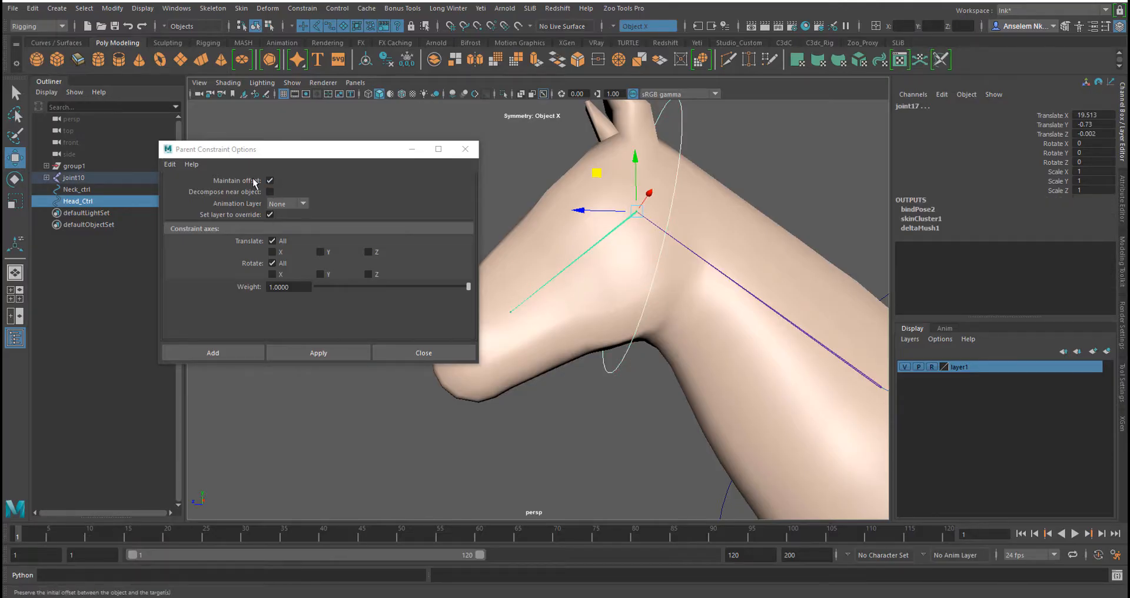
{"action": "left_click", "coordinate": [334, 352]}
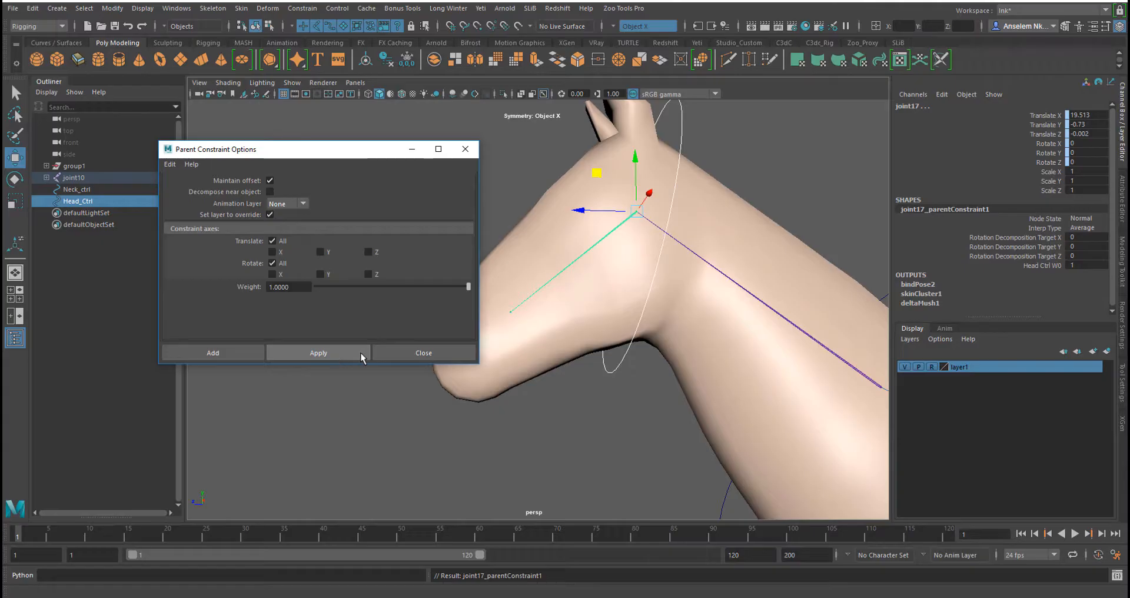
{"action": "left_click", "coordinate": [407, 352]}
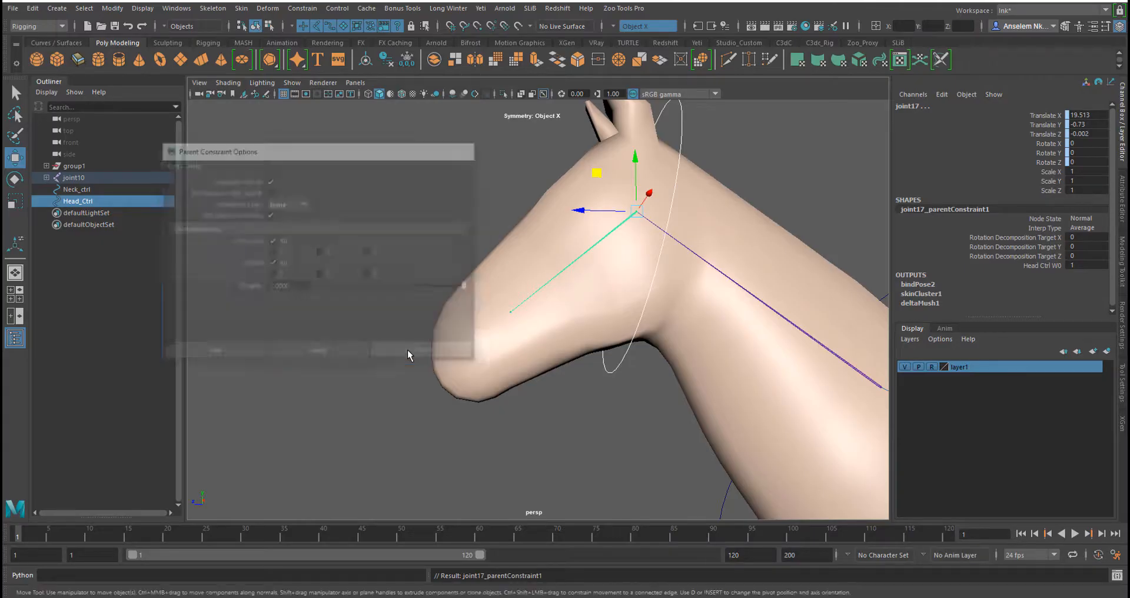
Test-rotate the head and neck controls, undoing each rotation
{"action": "left_click_drag", "start_coordinate": [708, 136], "coordinate": [484, 242], "text": "alt"}
{"action": "left_click", "coordinate": [629, 157]}
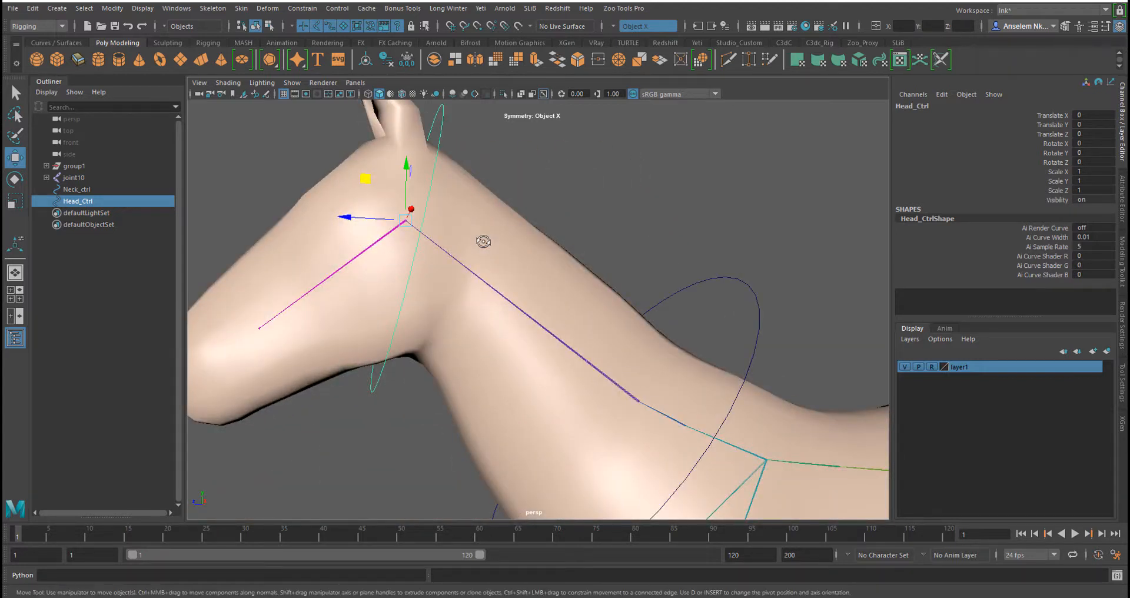
{"action": "scroll", "coordinate": [485, 242], "scroll_direction": "down", "scroll_amount": 5}
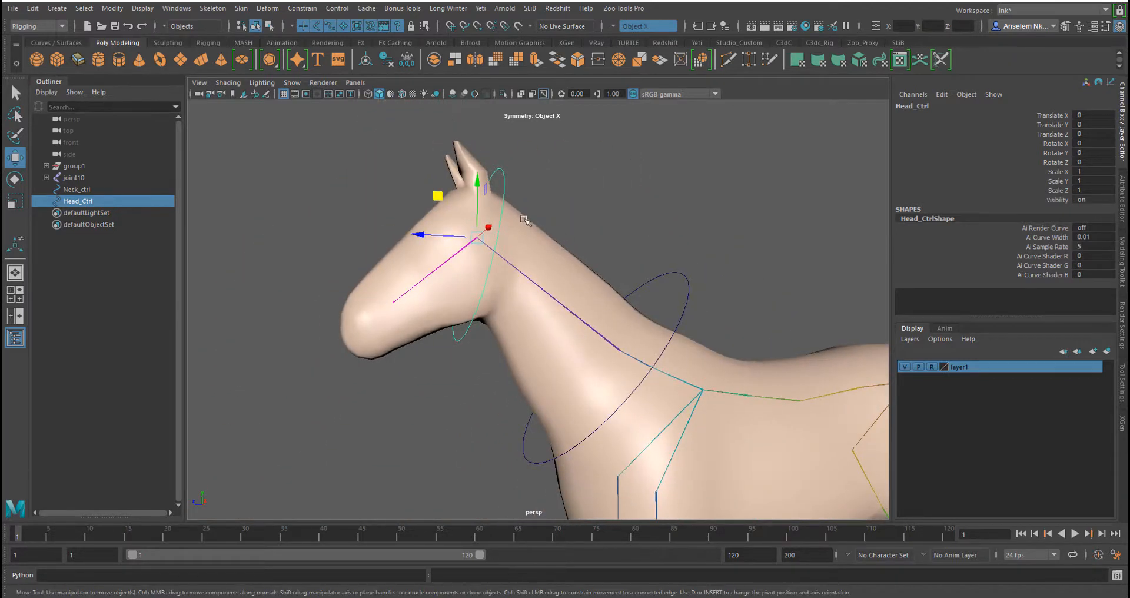
{"action": "key", "text": "e"}
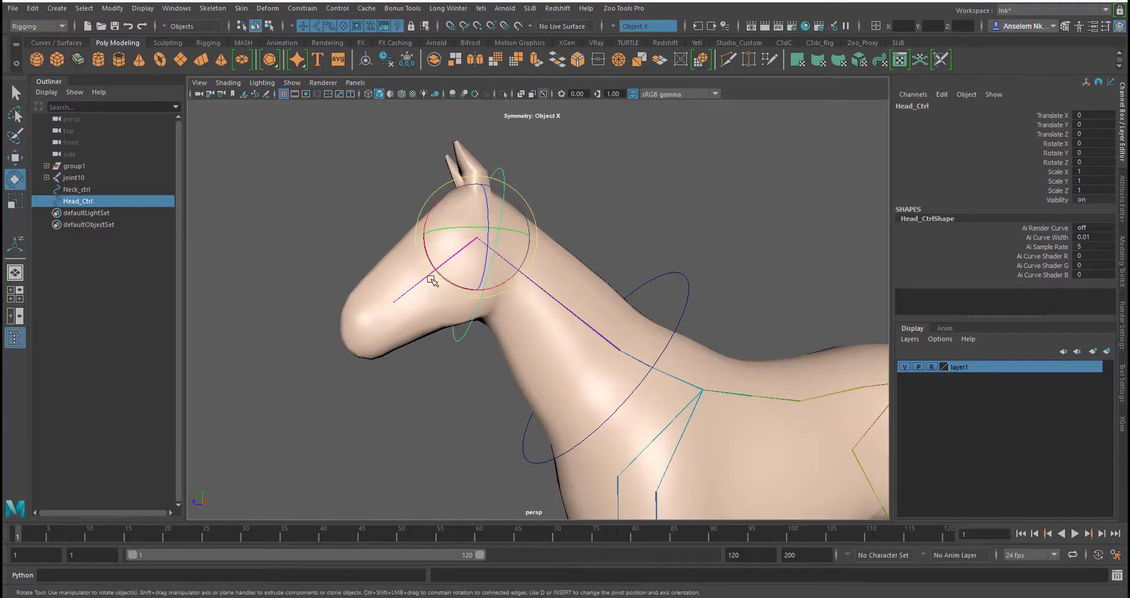
{"action": "left_click_drag", "start_coordinate": [434, 282], "coordinate": [566, 228], "text": "alt"}
{"action": "key", "text": "ctrl+z"}
{"action": "left_click_drag", "start_coordinate": [644, 268], "coordinate": [594, 306], "text": "alt"}
{"action": "left_click", "coordinate": [669, 273]}
{"action": "key", "text": "ctrl+z"}
{"action": "key", "text": "ctrl+z"}
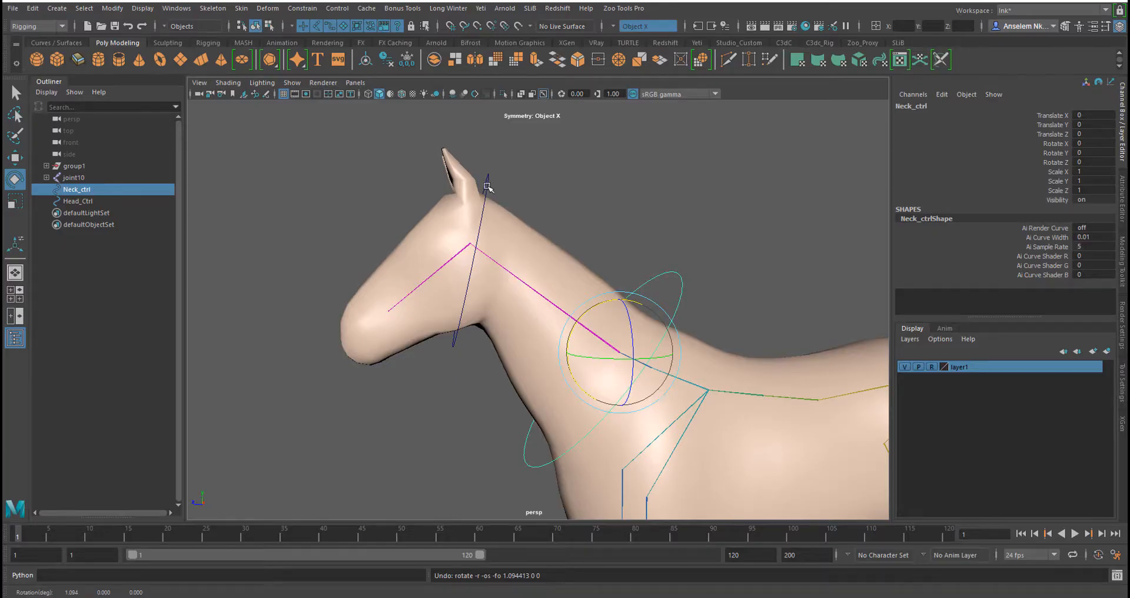
Parent Head_Ctrl under Neck_ctrl in the Outliner hierarchy
{"action": "left_click", "coordinate": [487, 187]}
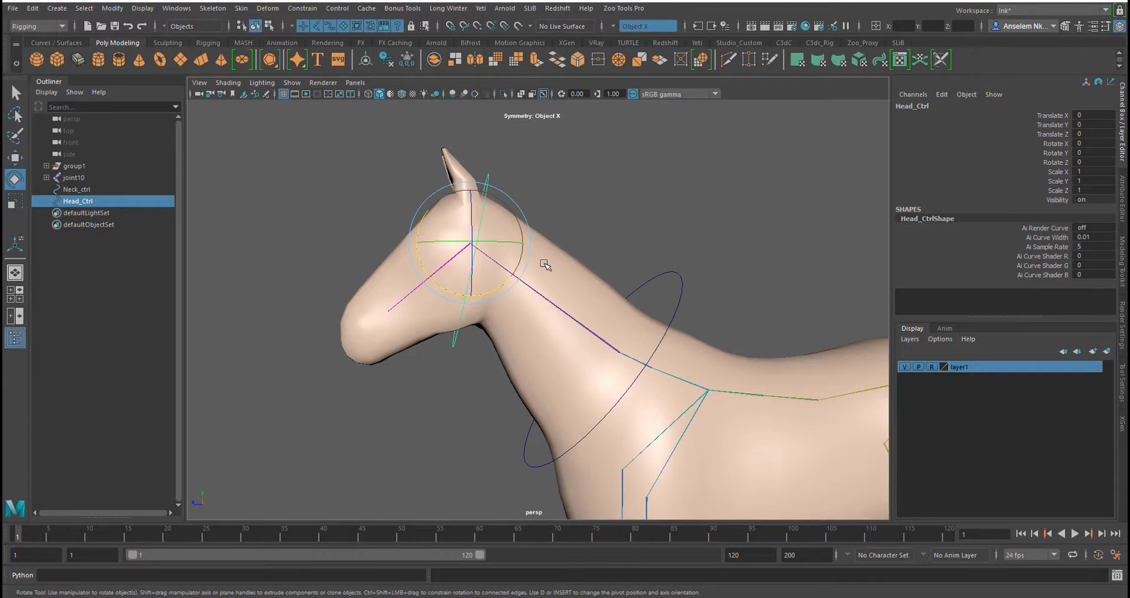
{"action": "left_click", "coordinate": [683, 289]}
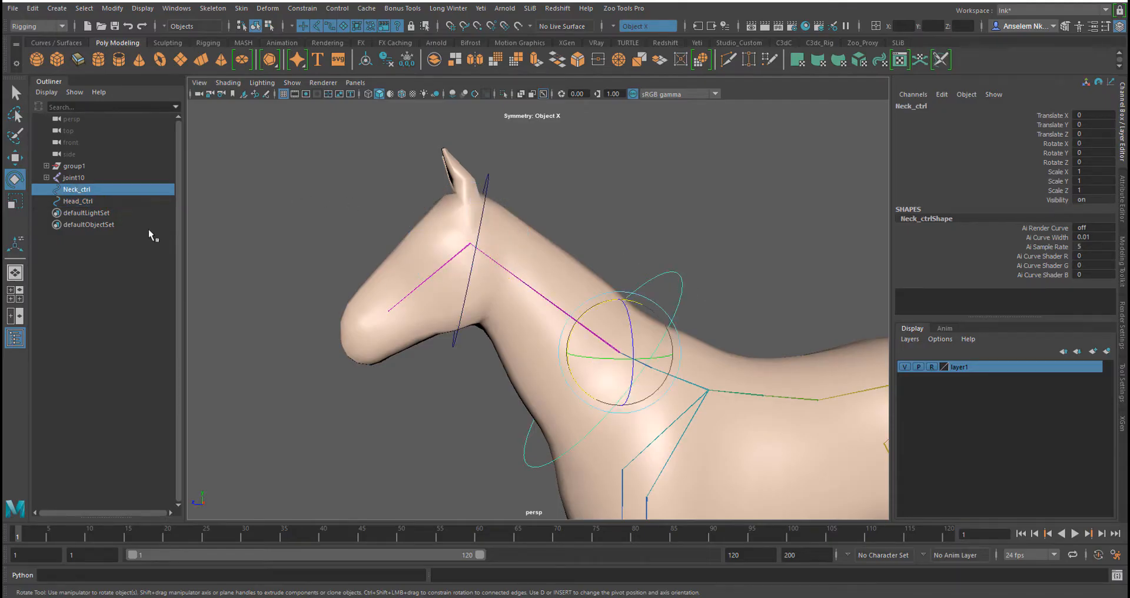
{"action": "left_click", "coordinate": [78, 201]}
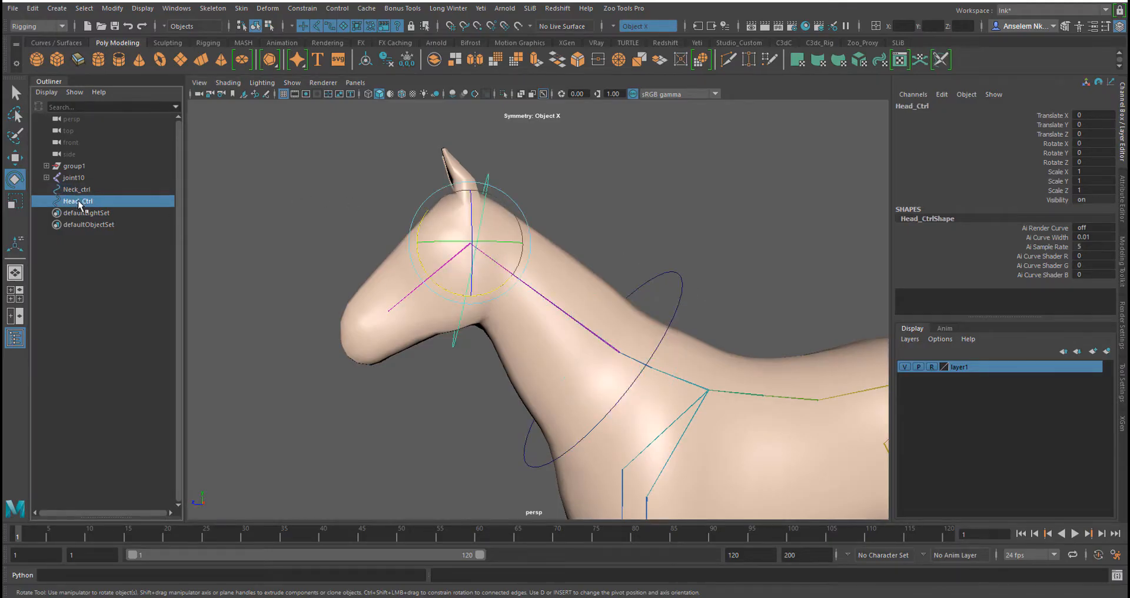
{"action": "left_click_drag", "start_coordinate": [79, 201], "coordinate": [81, 192]}
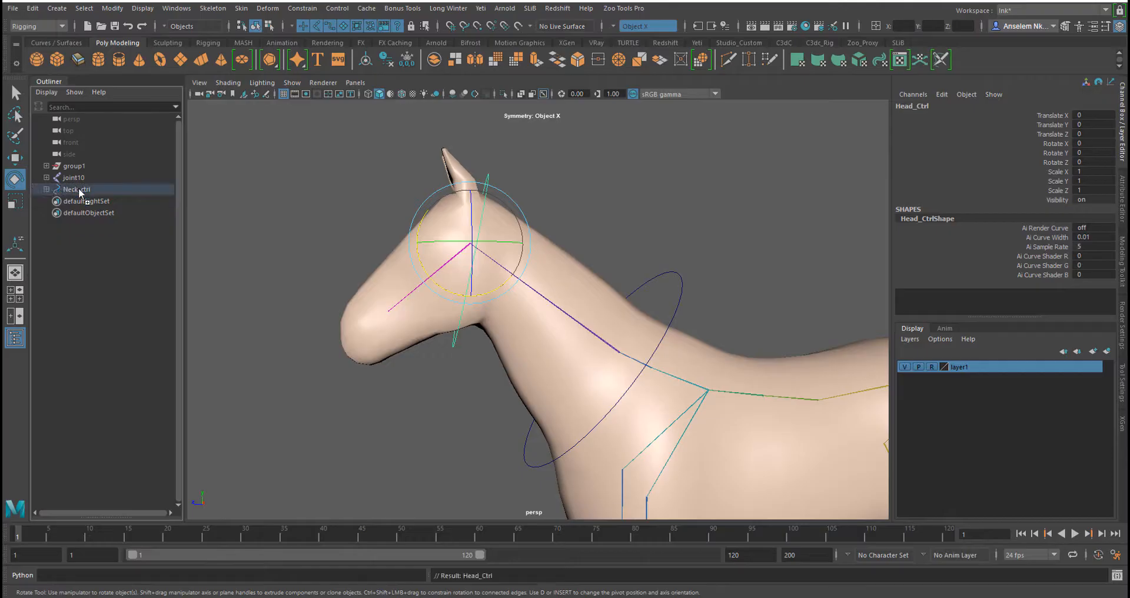
{"action": "left_click", "coordinate": [78, 189]}
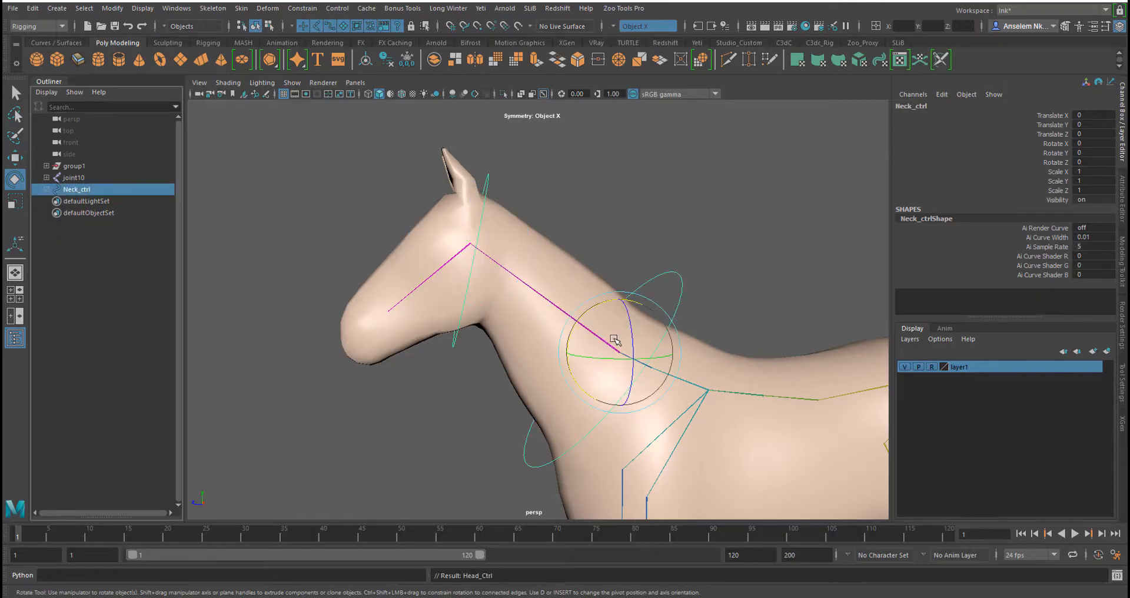
Orbit around the horse to inspect how the neck and head controls sit on the rig
{"action": "mouse_move", "coordinate": [588, 318]}
{"action": "left_mouse_down"}
{"action": "mouse_move", "coordinate": [605, 308]}
{"action": "mouse_move", "coordinate": [564, 318]}
{"action": "mouse_move", "coordinate": [606, 321]}
{"action": "mouse_move", "coordinate": [568, 323]}
{"action": "mouse_move", "coordinate": [593, 331]}
{"action": "left_mouse_up"}
{"action": "key", "text": "ctrl+z"}
{"action": "left_click_drag", "start_coordinate": [646, 359], "coordinate": [691, 325], "text": "alt"}
{"action": "middle_click_drag", "start_coordinate": [690, 325], "coordinate": [741, 443], "text": "alt"}
{"action": "right_click_drag", "start_coordinate": [741, 444], "coordinate": [606, 420], "text": "alt"}
{"action": "middle_click_drag", "start_coordinate": [606, 420], "coordinate": [627, 326], "text": "alt"}
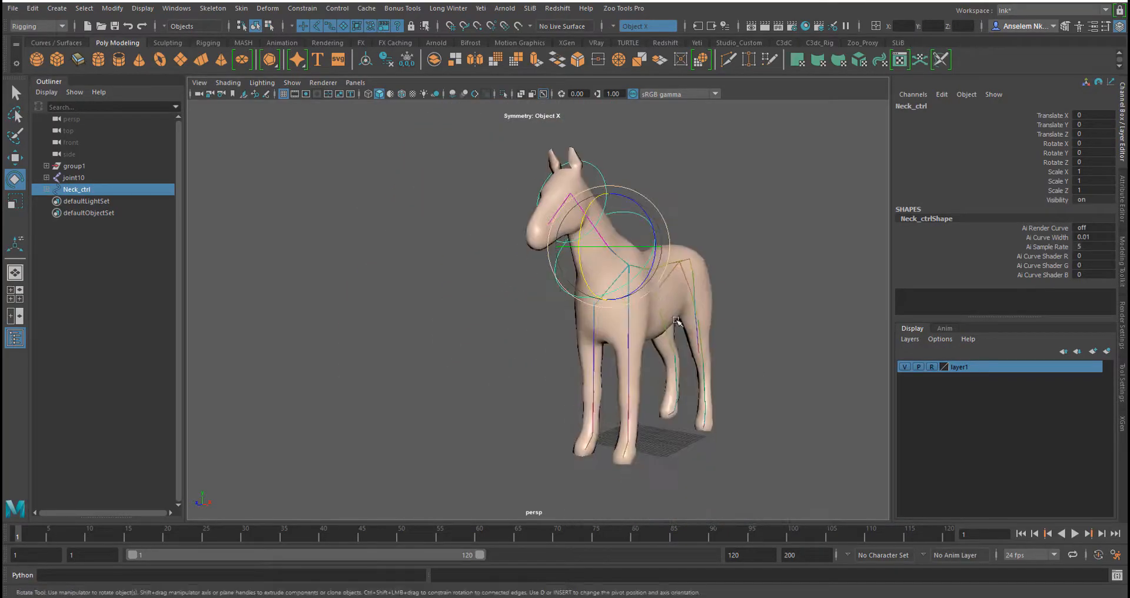
{"action": "mouse_move", "coordinate": [627, 327]}
{"action": "left_mouse_down", "text": "alt"}
{"action": "mouse_move", "coordinate": [606, 327]}
{"action": "mouse_move", "coordinate": [615, 340]}
{"action": "left_mouse_up", "text": "alt"}
{"action": "middle_click_drag", "start_coordinate": [615, 340], "coordinate": [525, 343], "text": "alt"}
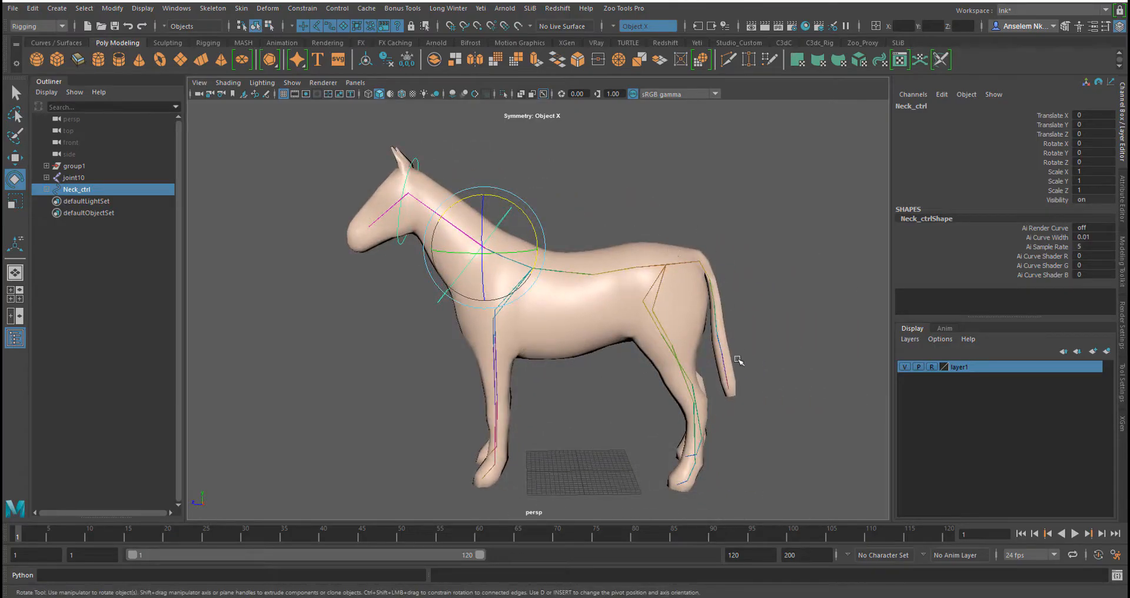
{"action": "left_click_drag", "start_coordinate": [525, 343], "coordinate": [625, 406], "text": "alt"}
{"action": "middle_click_drag", "start_coordinate": [625, 406], "coordinate": [615, 456], "text": "alt"}
{"action": "right_click_drag", "start_coordinate": [615, 456], "coordinate": [598, 419], "text": "alt"}
{"action": "middle_click_drag", "start_coordinate": [598, 418], "coordinate": [638, 361], "text": "alt"}
{"action": "left_click_drag", "start_coordinate": [638, 361], "coordinate": [619, 349], "text": "alt"}
{"action": "right_click_drag", "start_coordinate": [620, 349], "coordinate": [625, 359], "text": "alt"}
{"action": "left_click_drag", "start_coordinate": [625, 359], "coordinate": [638, 391], "text": "alt"}
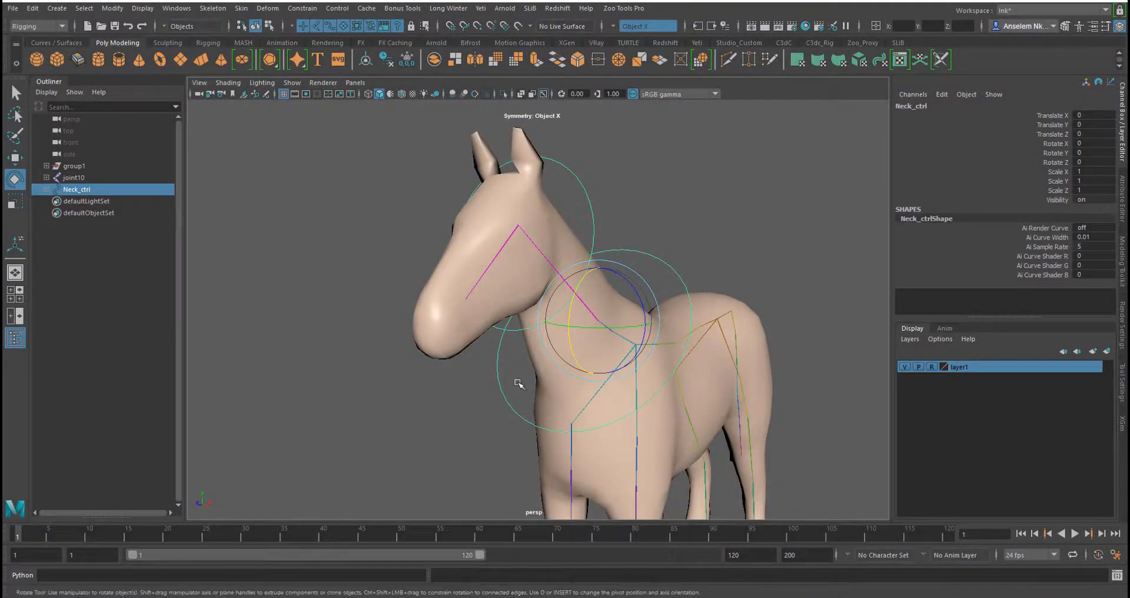
{"action": "middle_click_drag", "start_coordinate": [669, 347], "coordinate": [636, 333], "text": "alt"}
{"action": "left_click_drag", "start_coordinate": [635, 333], "coordinate": [601, 337], "text": "alt"}
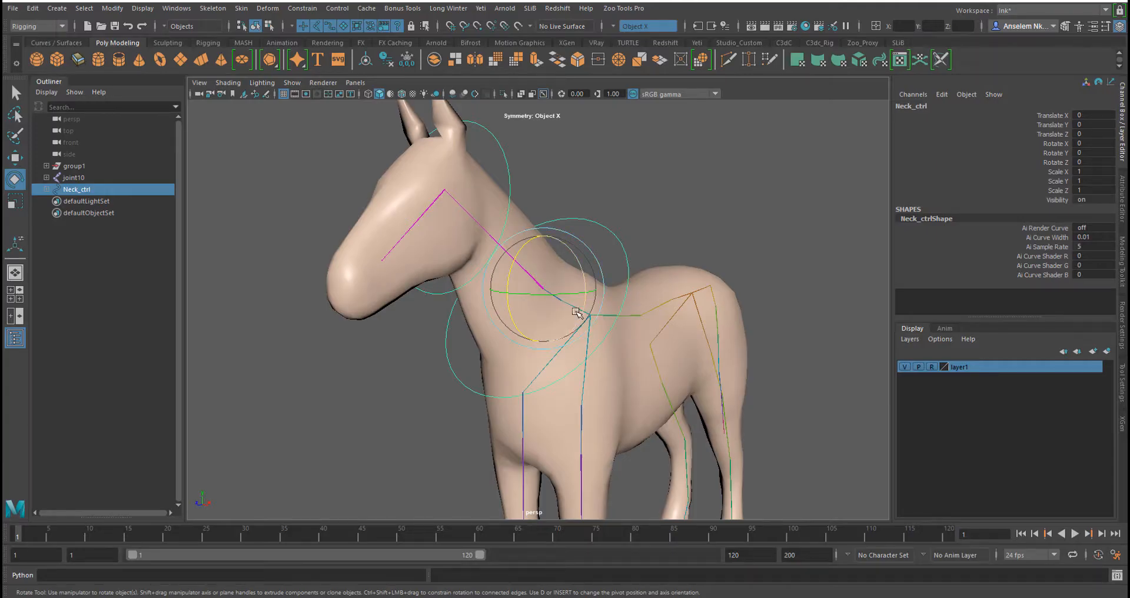
{"action": "left_click_drag", "start_coordinate": [588, 307], "coordinate": [585, 311], "text": "alt"}
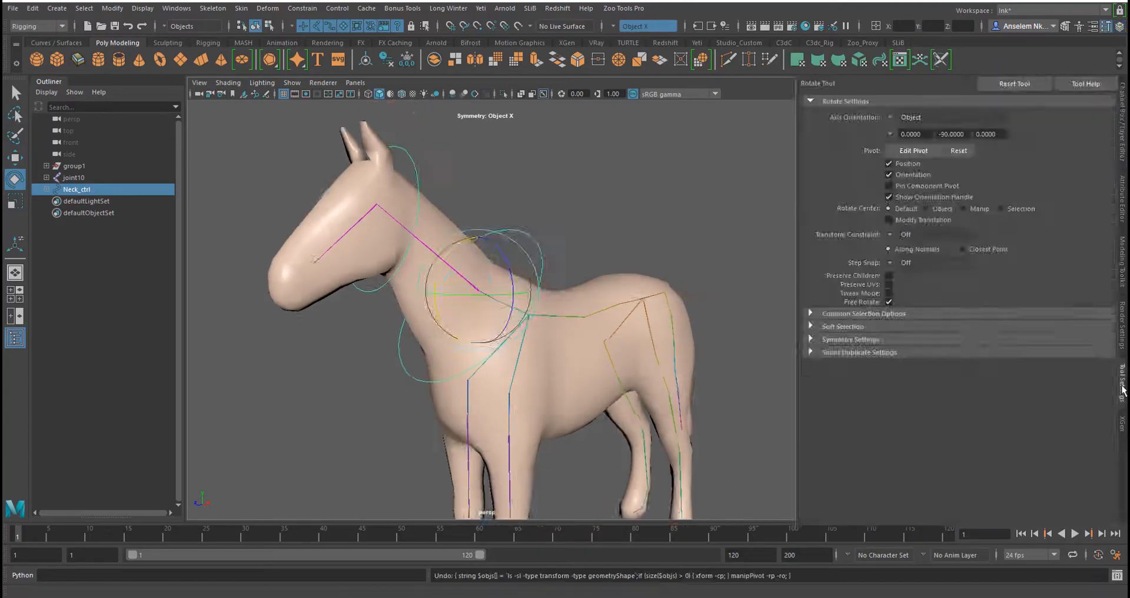
Set the Rotate tool's axis orientation to Gimbal
{"action": "left_click", "coordinate": [1122, 383]}
{"action": "right_click_drag", "start_coordinate": [756, 296], "coordinate": [623, 259], "text": "alt"}
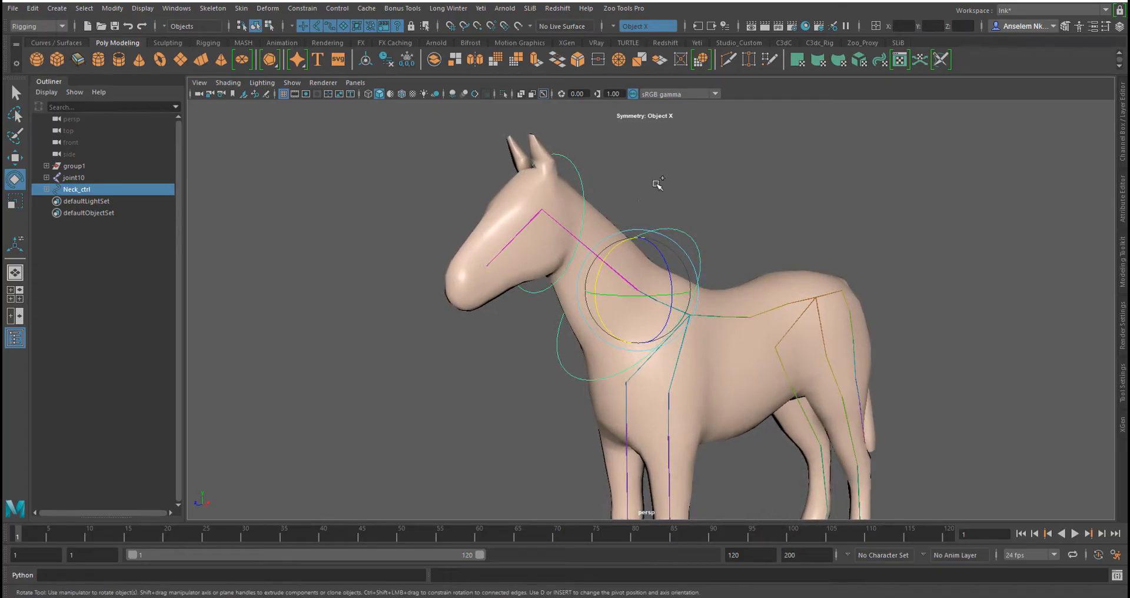
{"action": "left_click", "coordinate": [723, 190]}
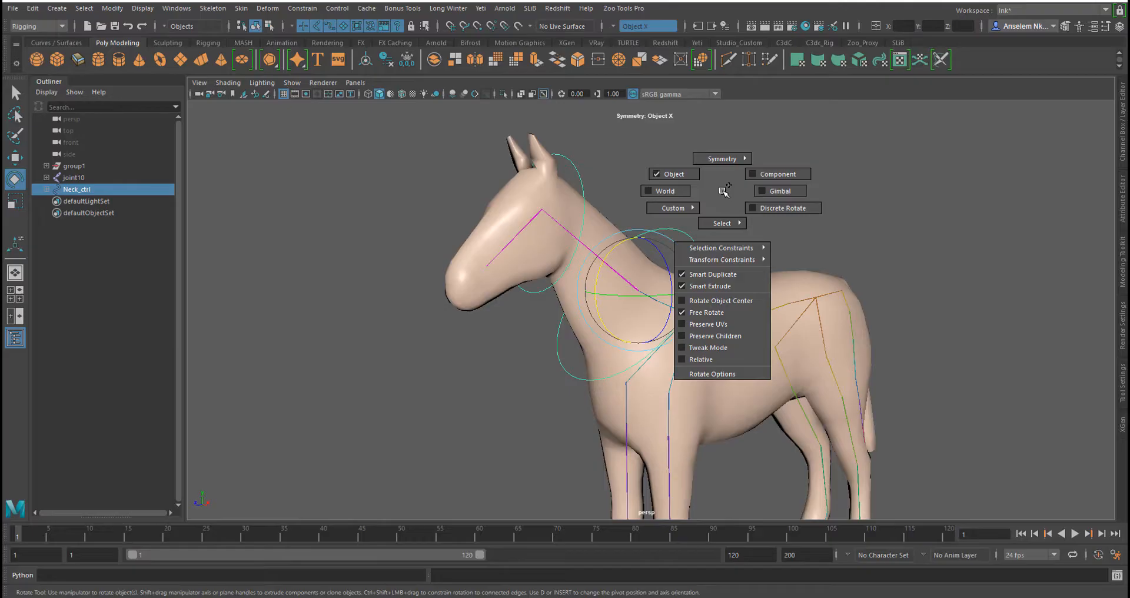
{"action": "left_click", "coordinate": [768, 188]}
Rotate Neck_ctrl to about 4.3°, 0.5° and 9° on X, Y and Z to test the neck deformation
{"action": "left_click_drag", "start_coordinate": [653, 303], "coordinate": [676, 302], "text": "alt"}
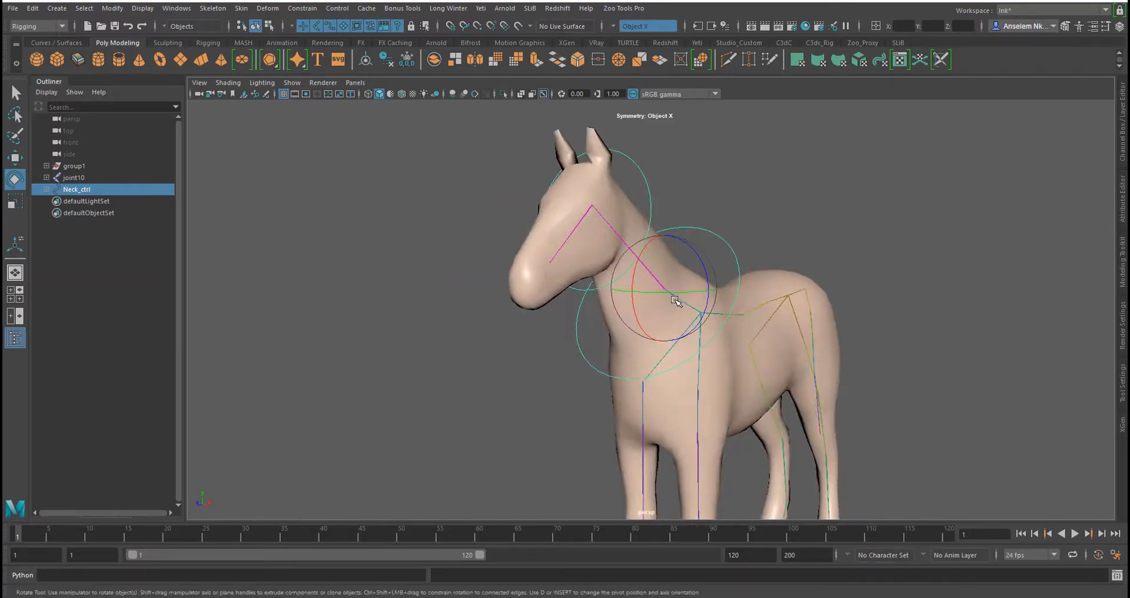
{"action": "left_click", "coordinate": [1123, 140]}
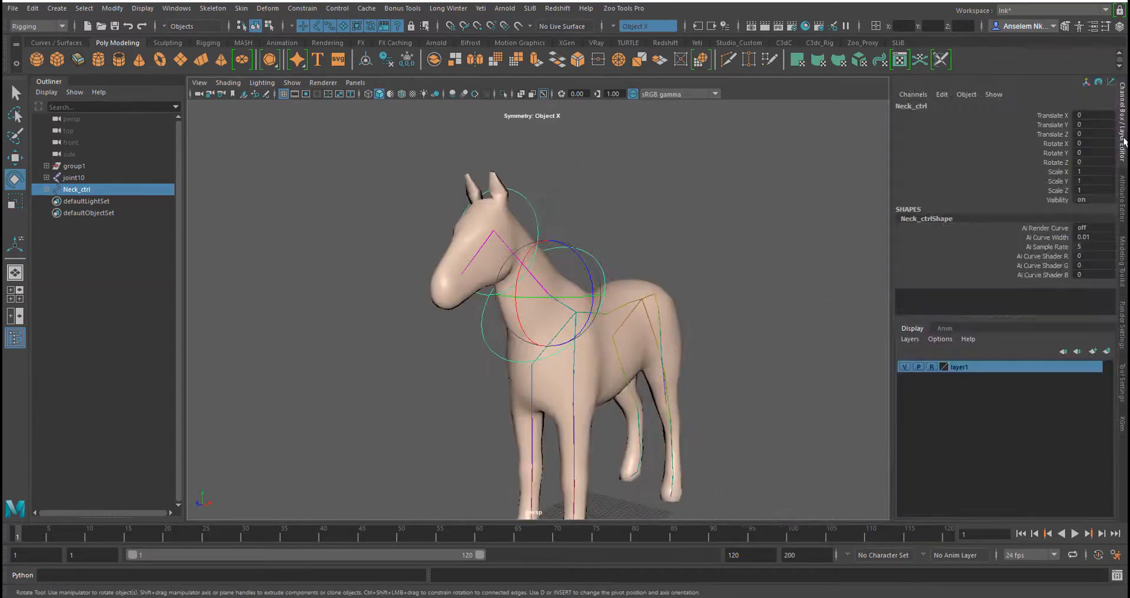
{"action": "key", "text": "e"}
{"action": "left_click_drag", "start_coordinate": [559, 239], "coordinate": [574, 271]}
{"action": "key", "text": "ctrl+z"}
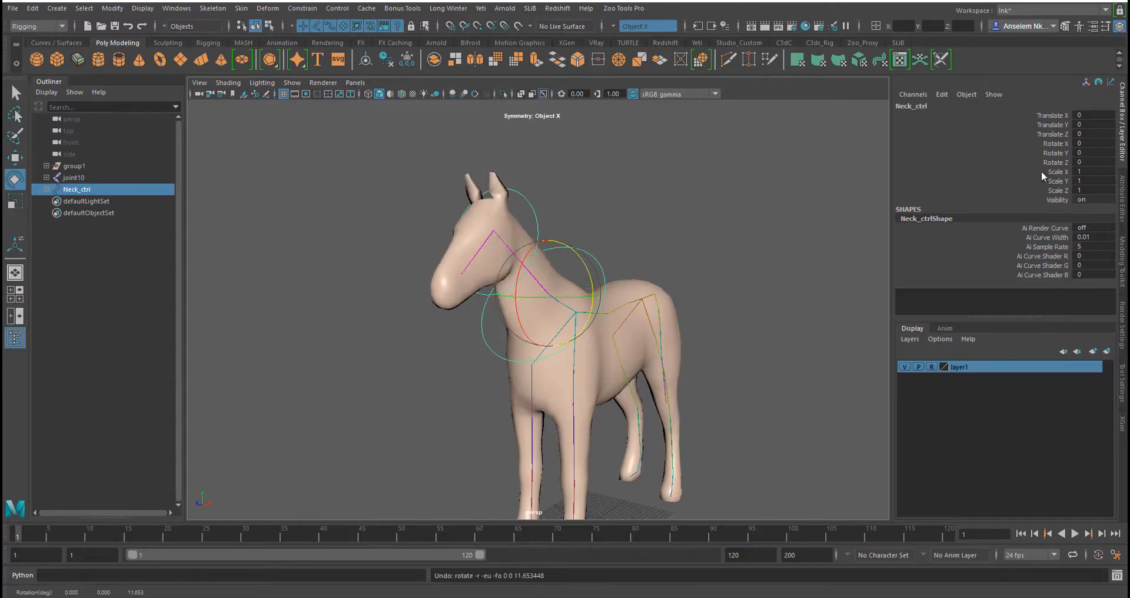
{"action": "key", "text": "e"}
{"action": "left_click_drag", "start_coordinate": [572, 214], "coordinate": [614, 202]}
{"action": "left_click_drag", "start_coordinate": [594, 297], "coordinate": [592, 280]}
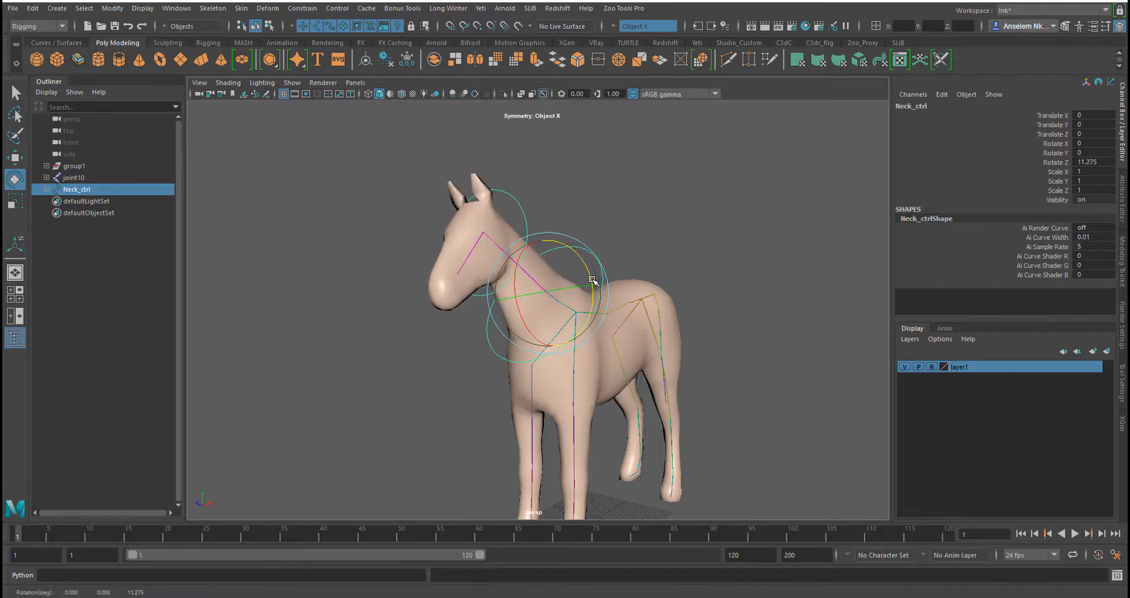
{"action": "key", "text": "ctrl+z"}
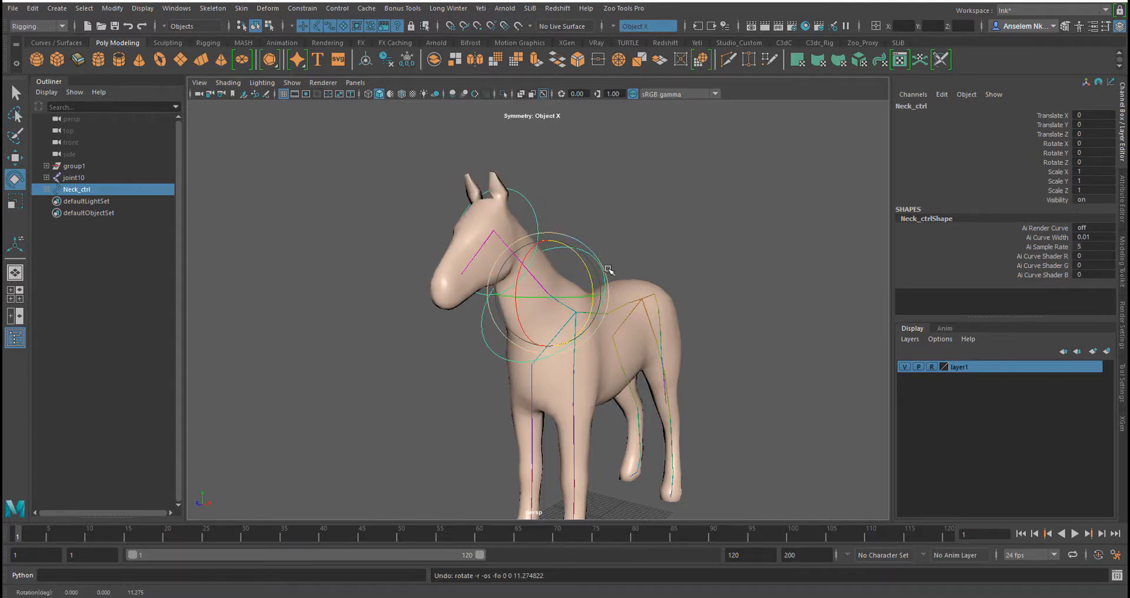
{"action": "mouse_move", "coordinate": [593, 249]}
{"action": "left_mouse_down"}
{"action": "mouse_move", "coordinate": [581, 242]}
{"action": "mouse_move", "coordinate": [597, 259]}
{"action": "left_mouse_up"}
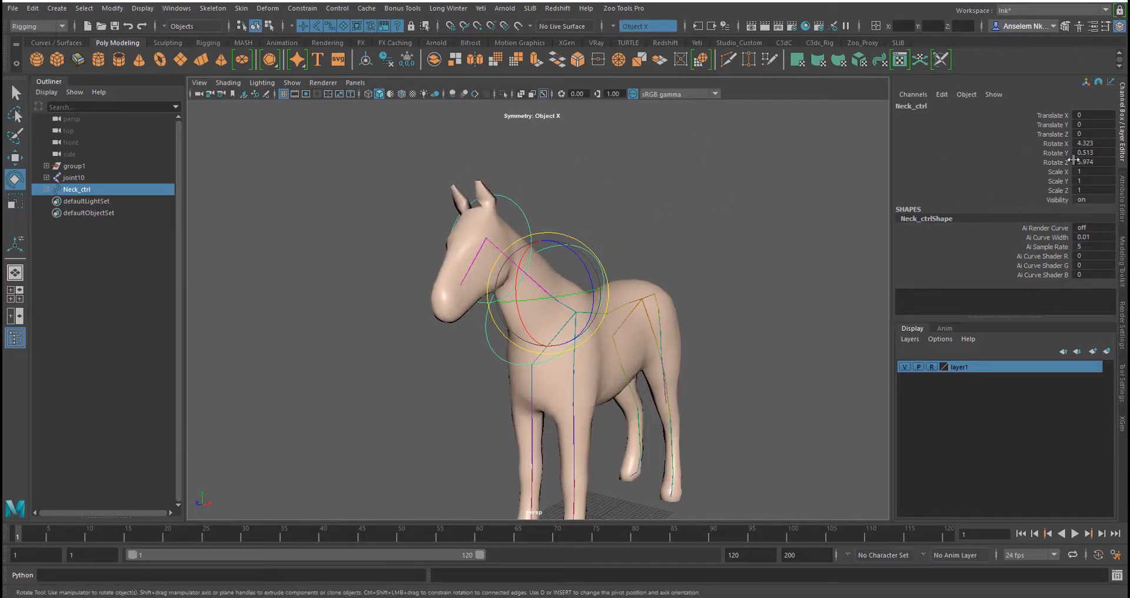
Undo the test rotations on the neck control
{"action": "key", "text": "ctrl+z"}
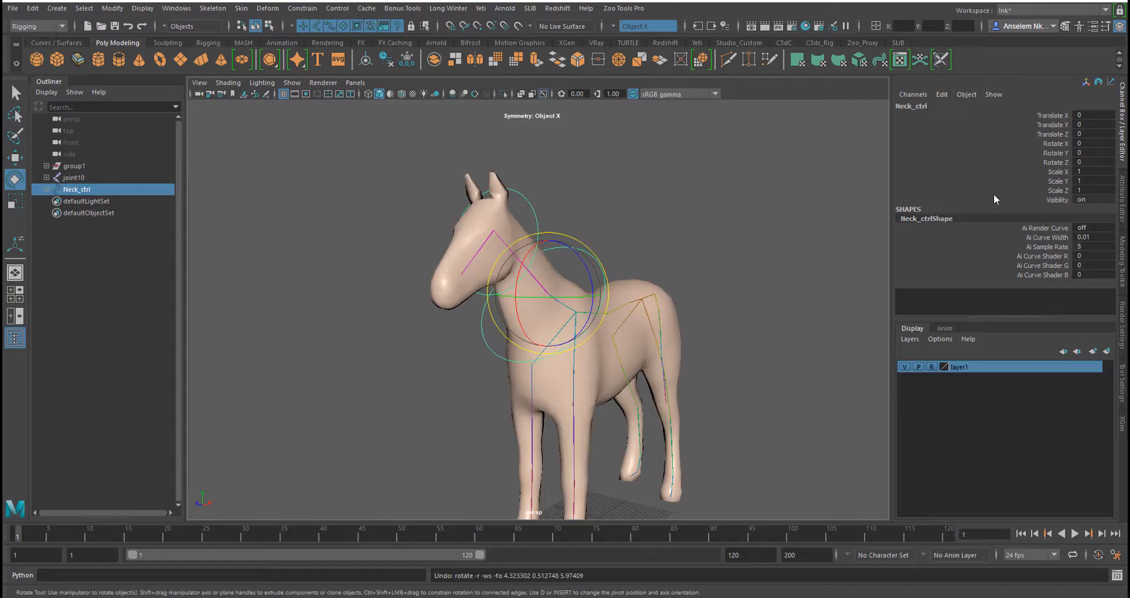
{"action": "left_click_drag", "start_coordinate": [517, 310], "coordinate": [517, 333]}
{"action": "key", "text": "ctrl+z"}
Set keyframes on Neck_ctrl and Head_Ctrl at frame 1
{"action": "right_click_drag", "start_coordinate": [517, 334], "coordinate": [620, 331], "text": "alt"}
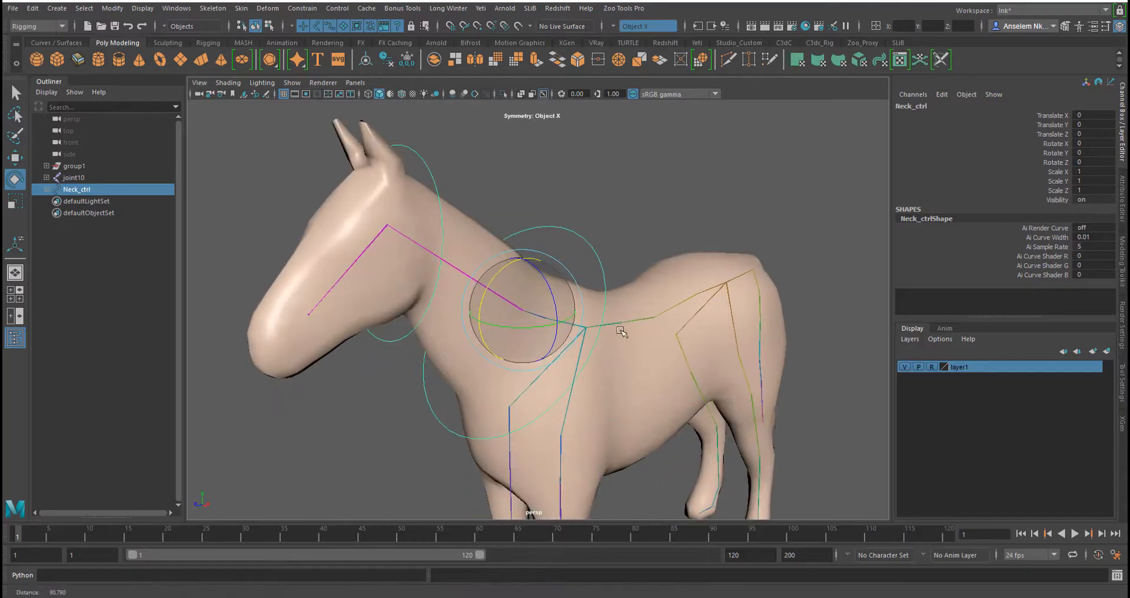
{"action": "left_click_drag", "start_coordinate": [620, 330], "coordinate": [558, 303], "text": "alt"}
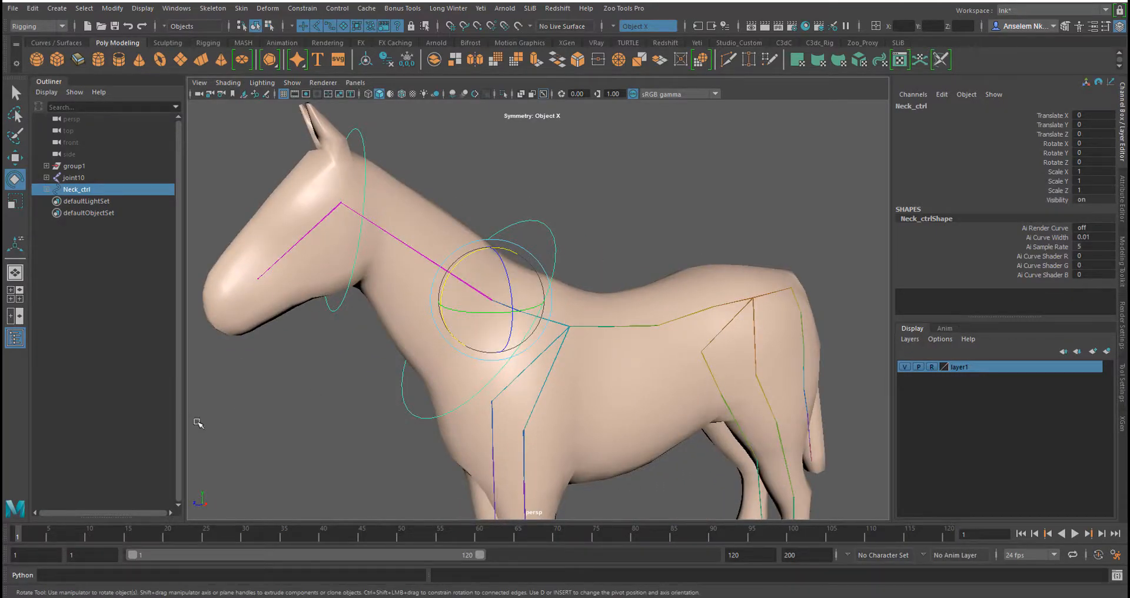
{"action": "left_click_drag", "start_coordinate": [544, 197], "coordinate": [591, 199]}
{"action": "key", "text": "f"}
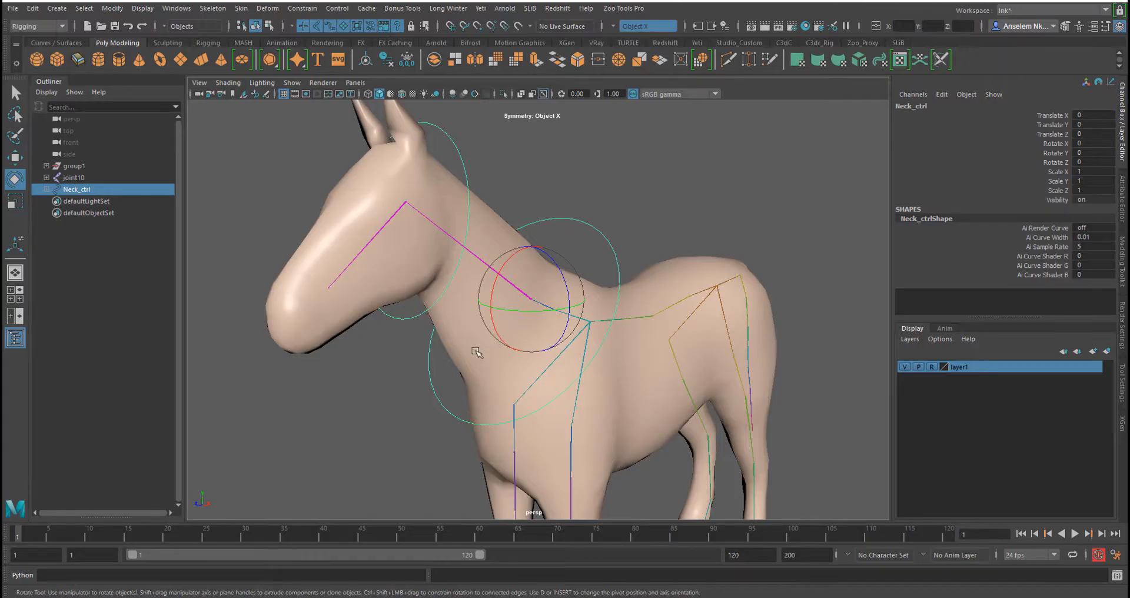
{"action": "key", "text": "s"}
{"action": "left_click", "coordinate": [466, 168]}
{"action": "key", "text": "s"}
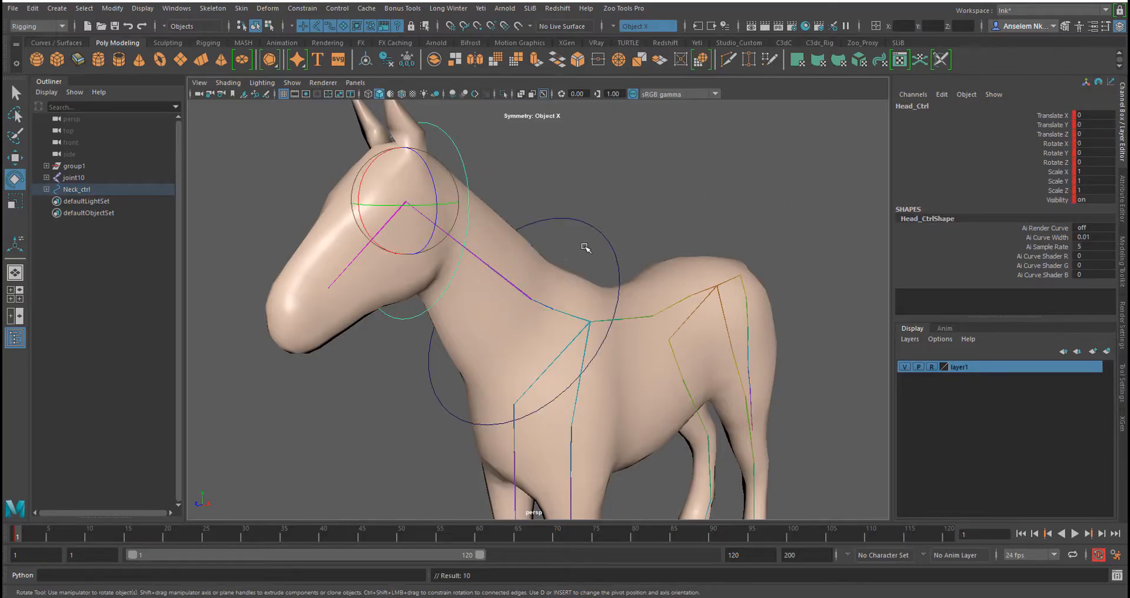
At frame 12, rotate Neck_ctrl to about -19.3° on X and 12.4° on Z
{"action": "left_click_drag", "start_coordinate": [590, 225], "coordinate": [651, 263]}
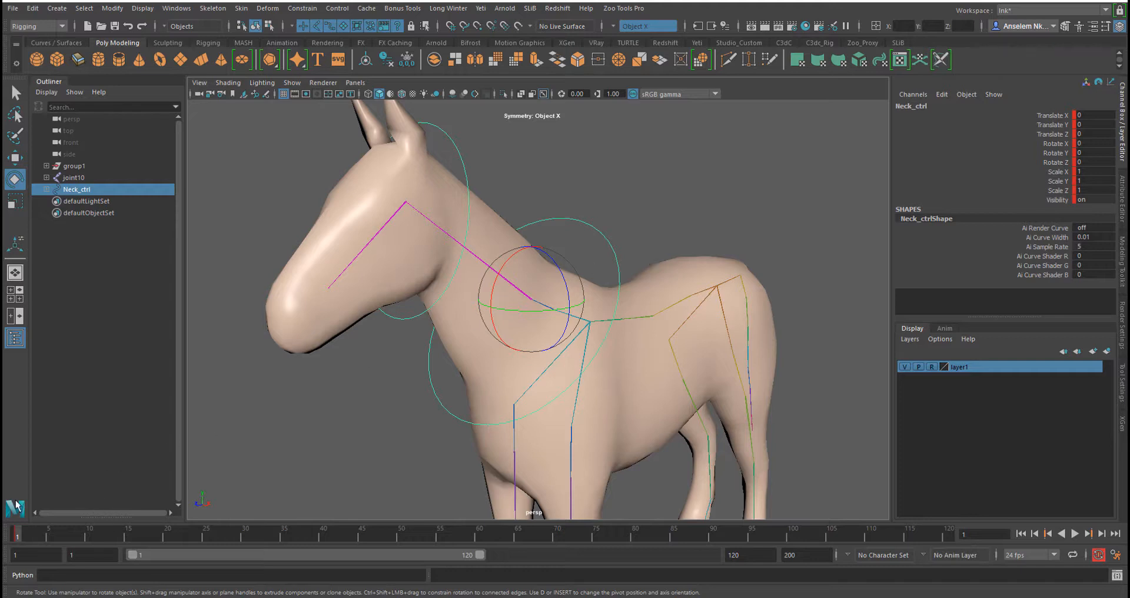
{"action": "key", "text": "alt+v"}
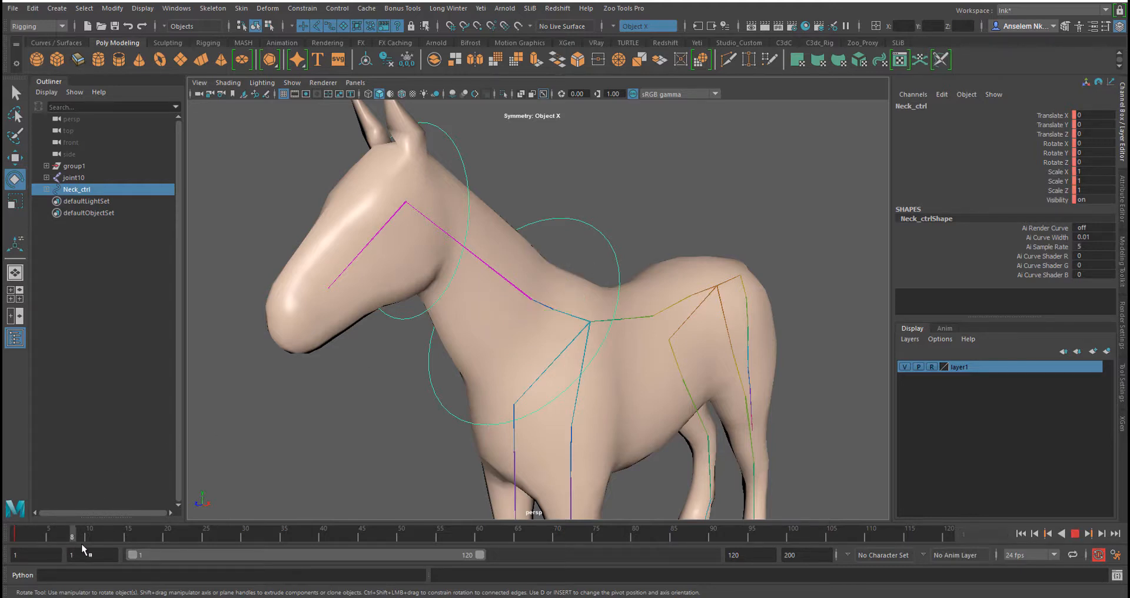
{"action": "key", "text": "alt+v"}
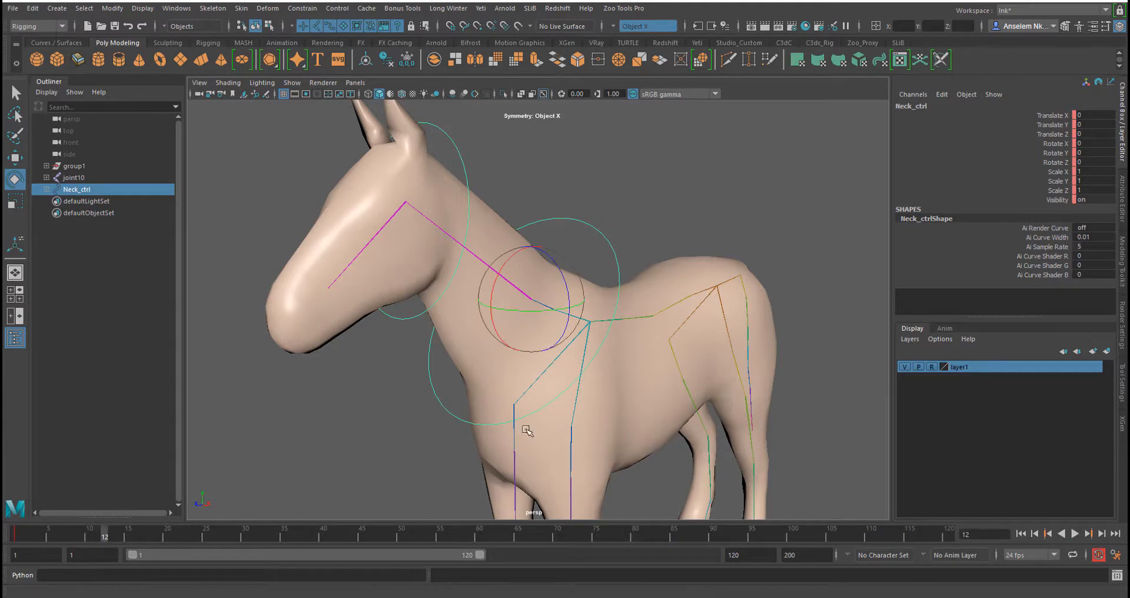
{"action": "left_click_drag", "start_coordinate": [493, 294], "coordinate": [497, 273]}
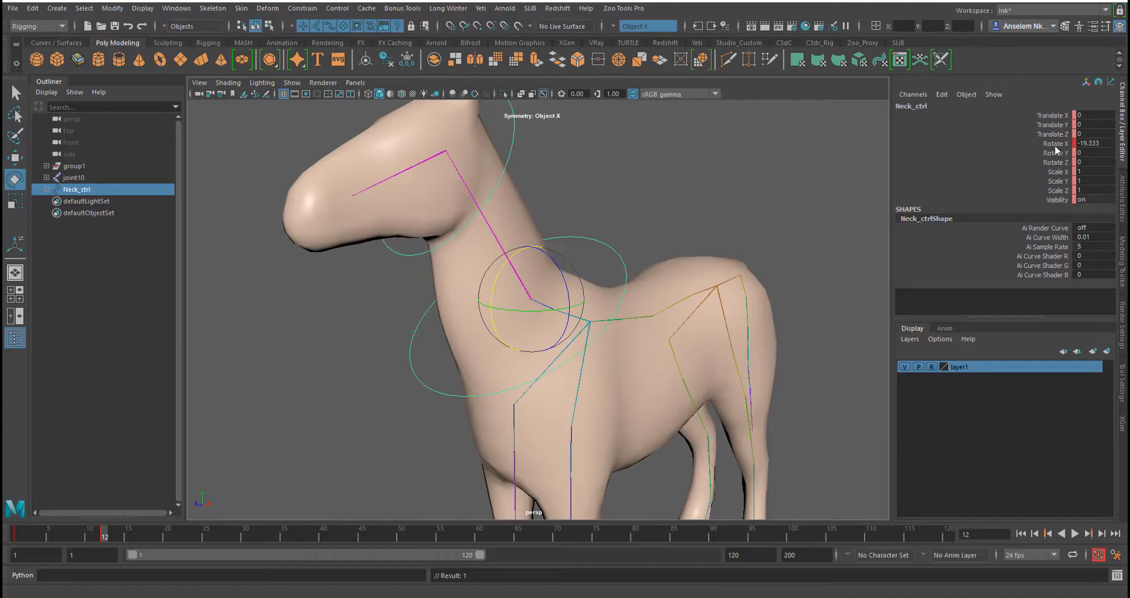
{"action": "left_click", "coordinate": [1063, 153]}
{"action": "left_click", "coordinate": [1053, 144]}
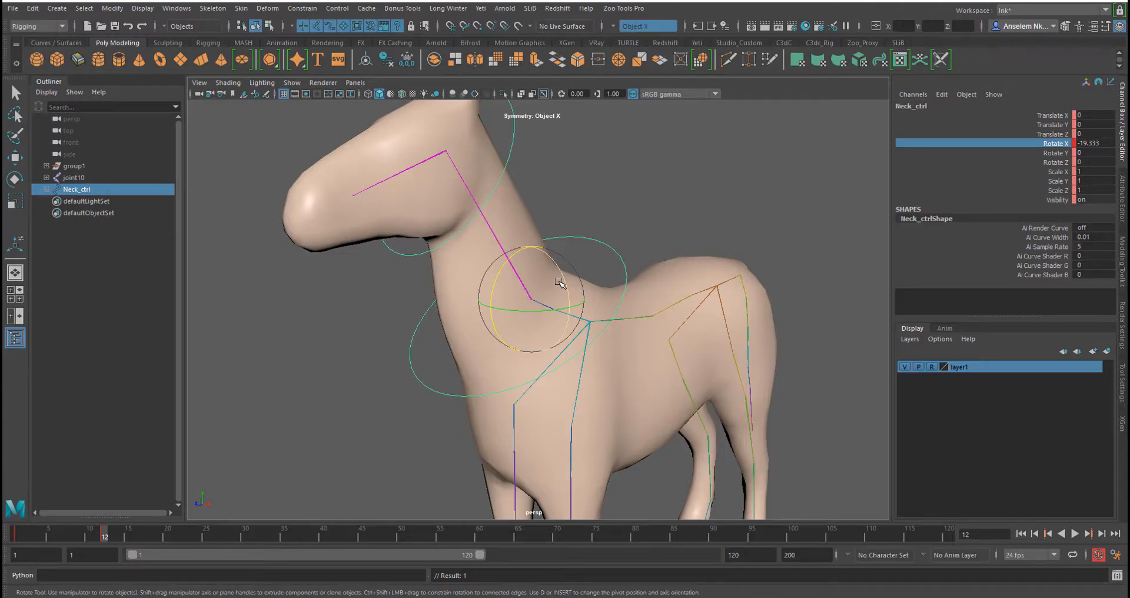
{"action": "middle_click_drag", "start_coordinate": [552, 356], "coordinate": [553, 393], "text": "alt"}
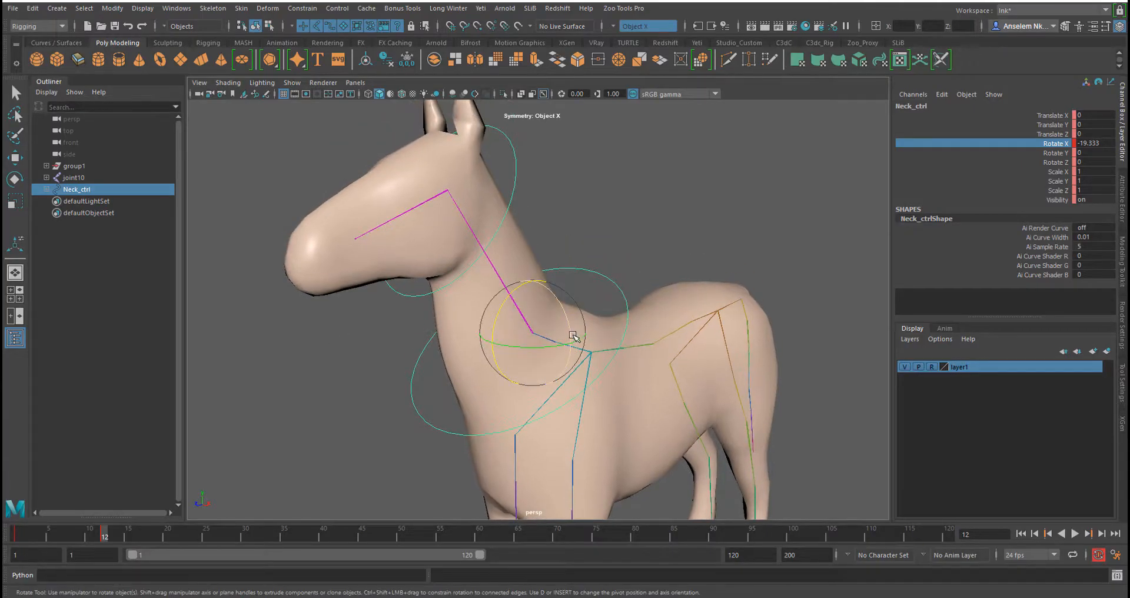
{"action": "left_click_drag", "start_coordinate": [574, 336], "coordinate": [568, 319]}
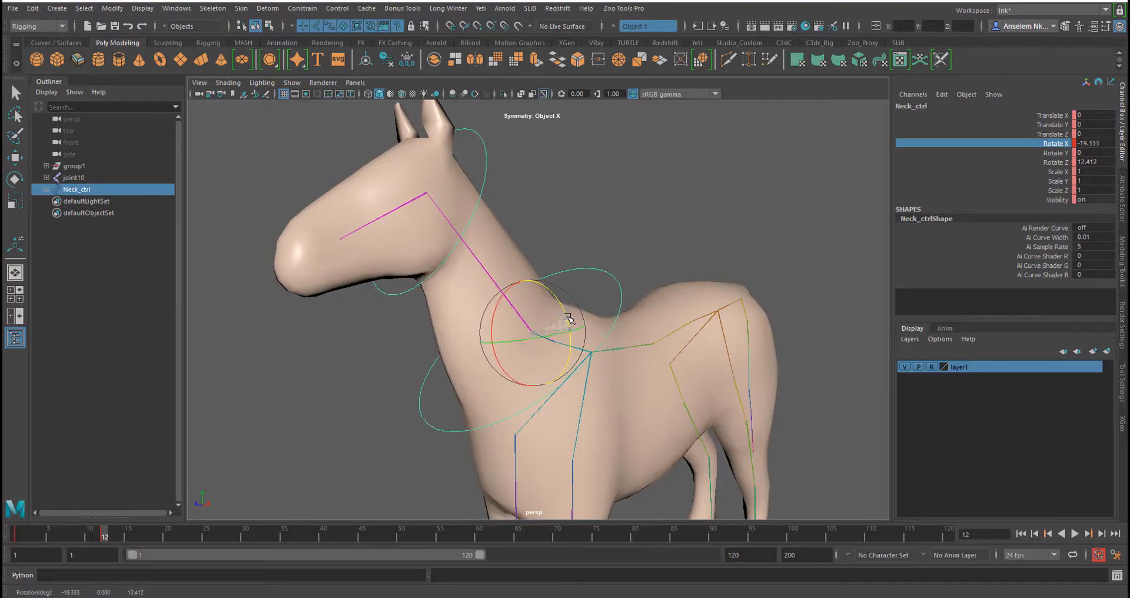
Key Head_Ctrl at frame 12, then at frame 14 rotate it to about 32° on Z
{"action": "key", "text": "alt+v"}
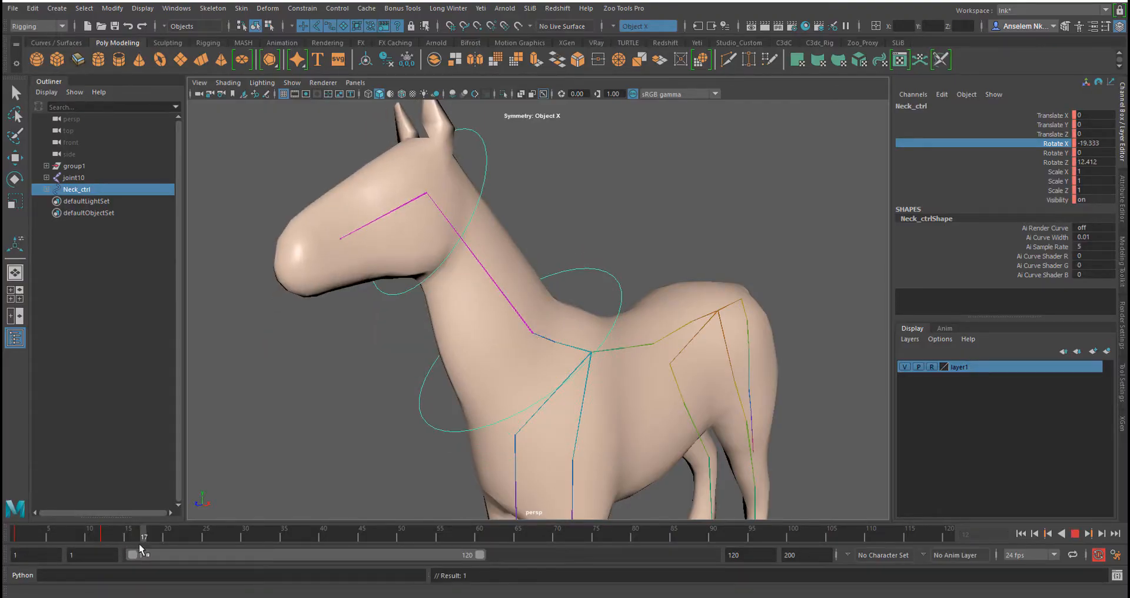
{"action": "left_click", "coordinate": [104, 548]}
{"action": "key", "text": "e"}
{"action": "left_click", "coordinate": [482, 166]}
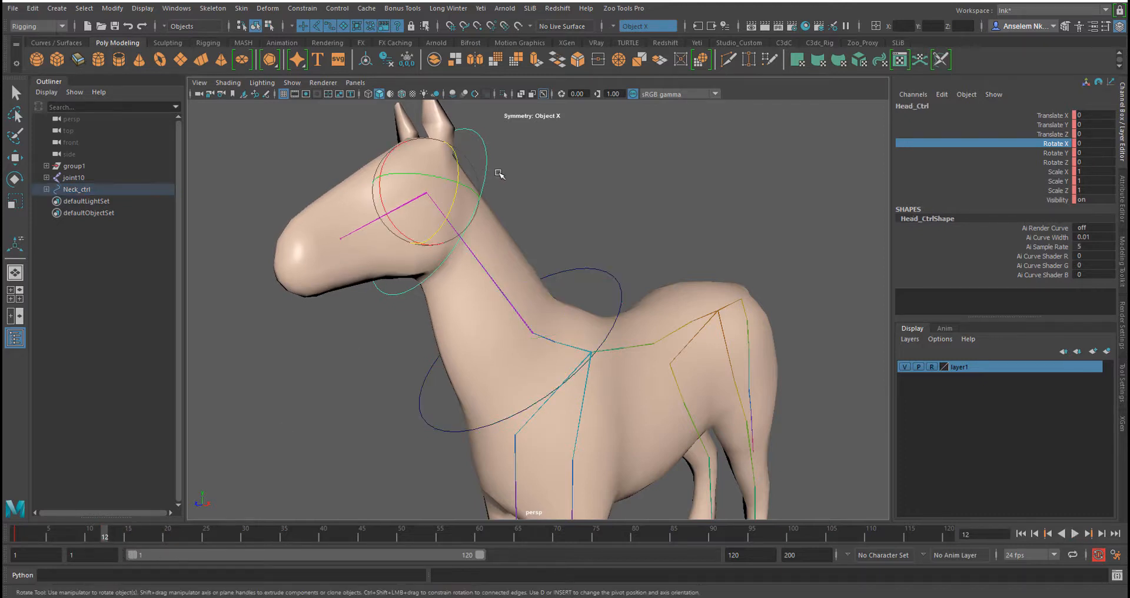
{"action": "key", "text": "s"}
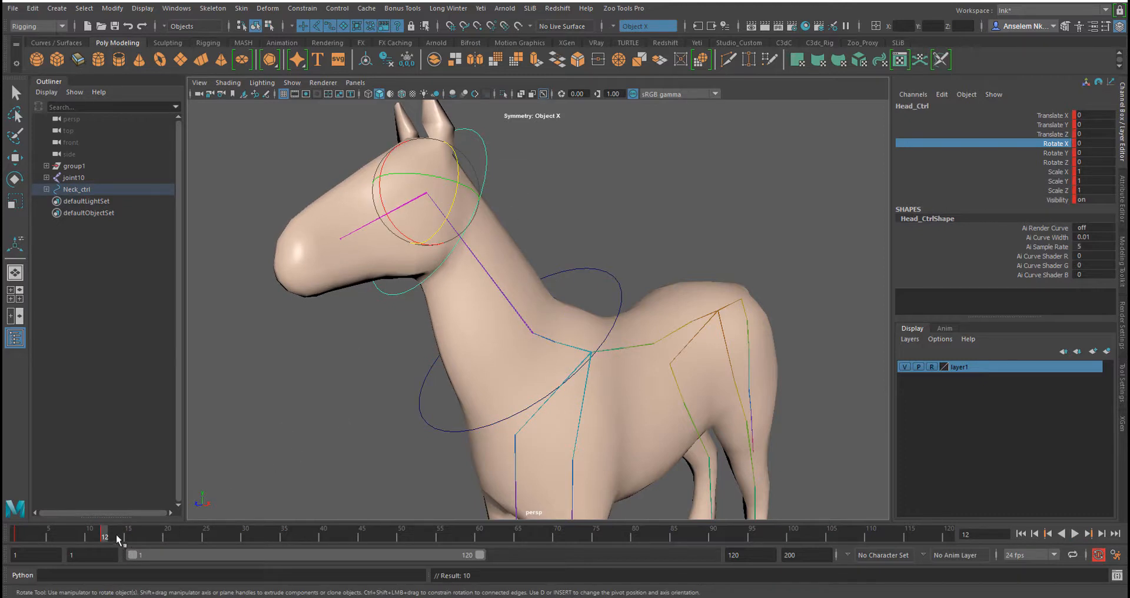
{"action": "left_click_drag", "start_coordinate": [106, 538], "coordinate": [121, 538]}
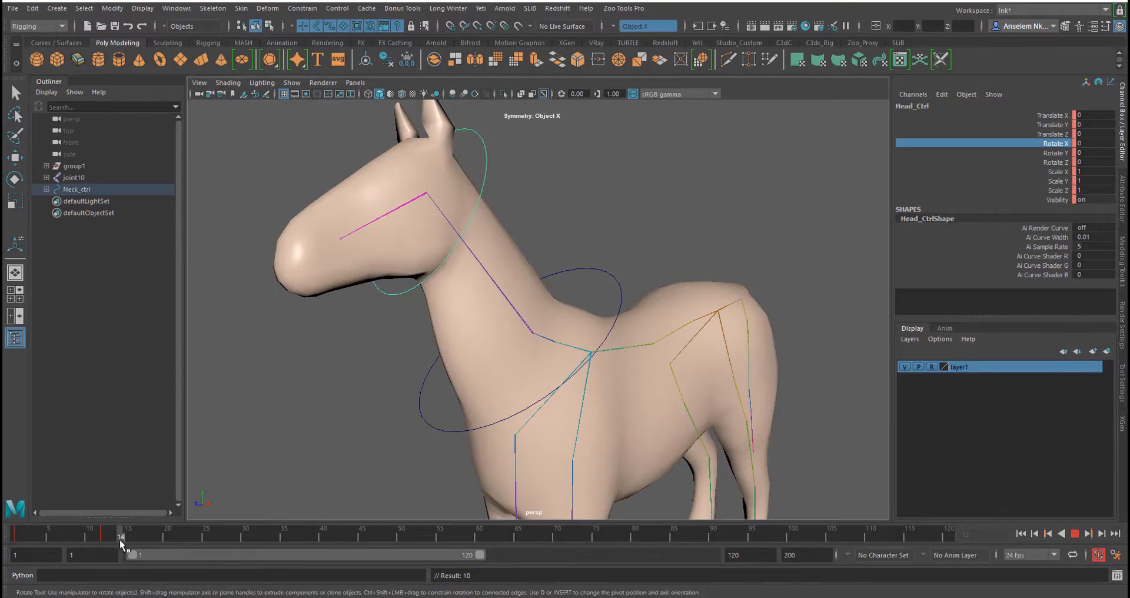
{"action": "left_click_drag", "start_coordinate": [450, 223], "coordinate": [237, 439]}
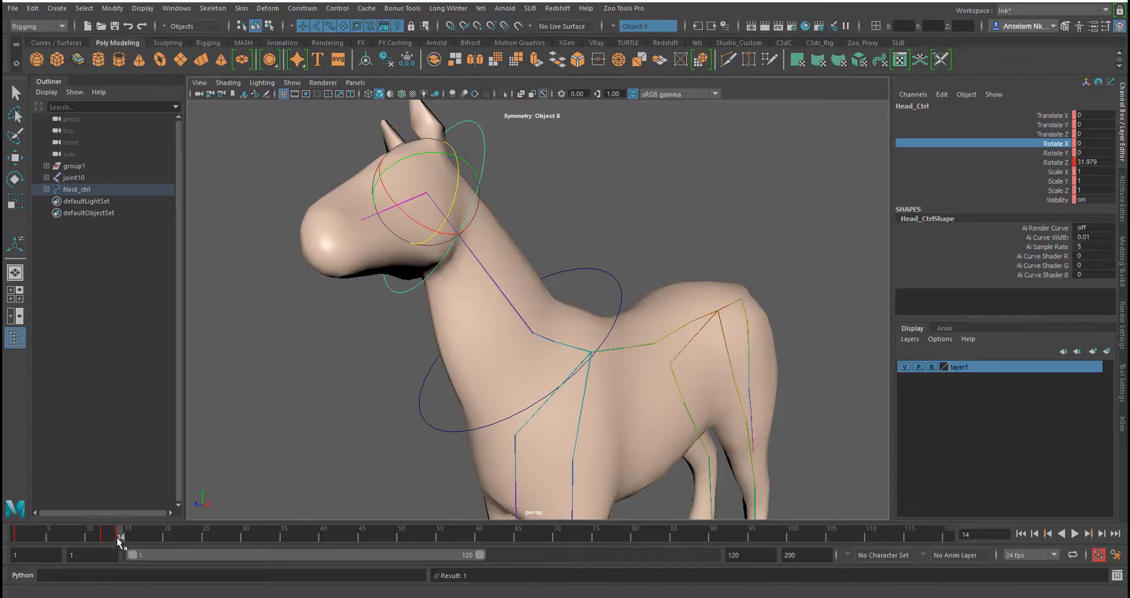
Play back and scrub the timeline to review the neck and head animation
{"action": "mouse_move", "coordinate": [121, 537]}
{"action": "left_mouse_down"}
{"action": "mouse_move", "coordinate": [20, 536]}
{"action": "mouse_move", "coordinate": [155, 539]}
{"action": "mouse_move", "coordinate": [100, 546]}
{"action": "mouse_move", "coordinate": [121, 546]}
{"action": "left_mouse_up"}
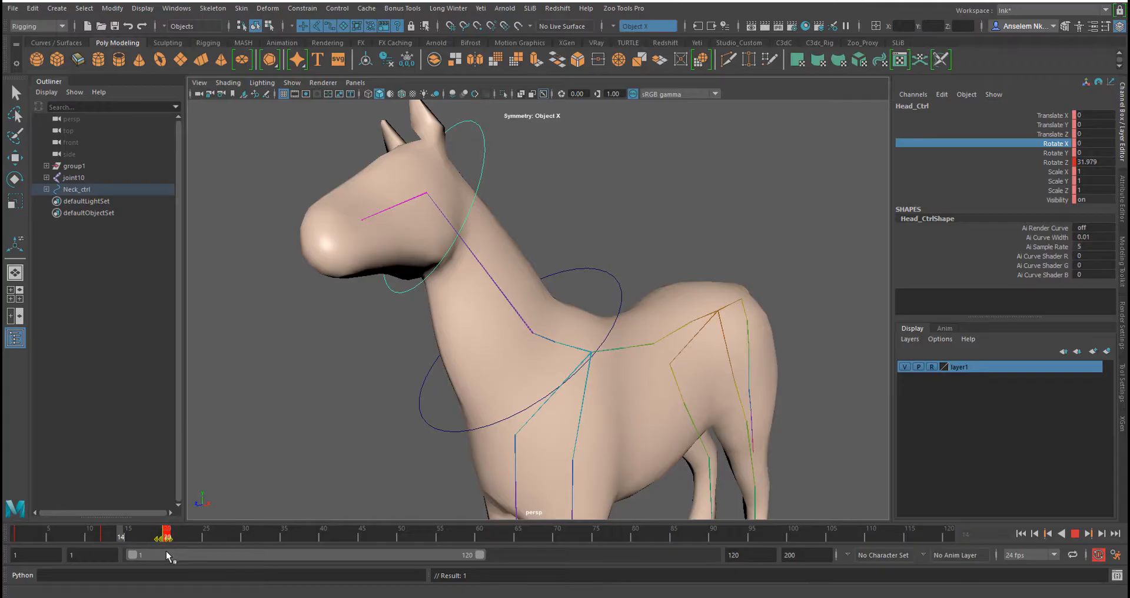
{"action": "left_click_drag", "start_coordinate": [170, 536], "coordinate": [14, 548]}
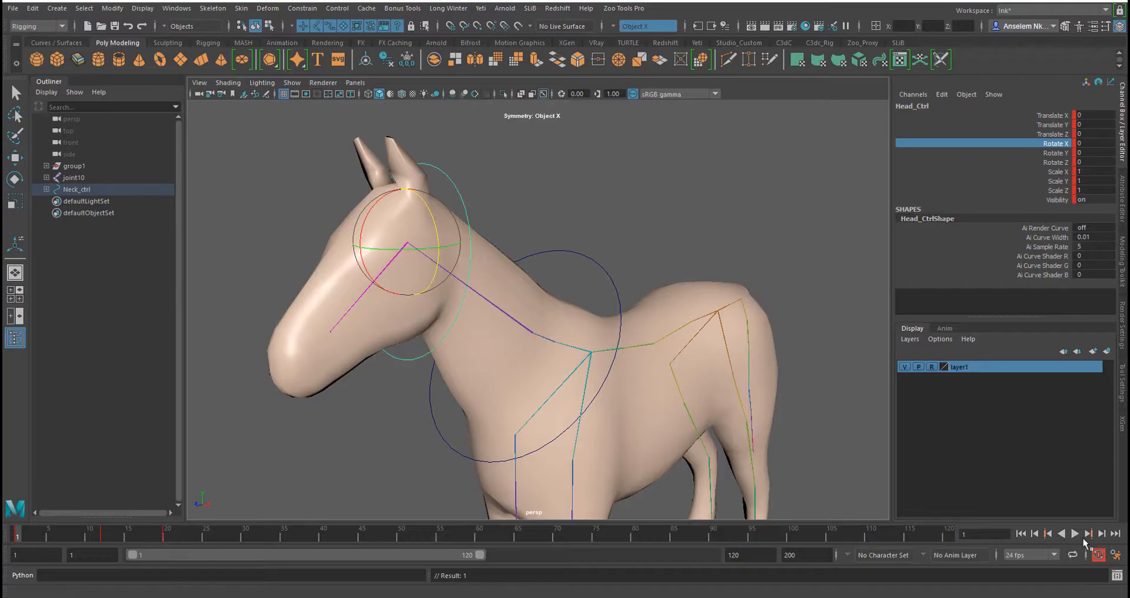
{"action": "left_click", "coordinate": [1076, 533]}
{"action": "key", "text": "Escape"}
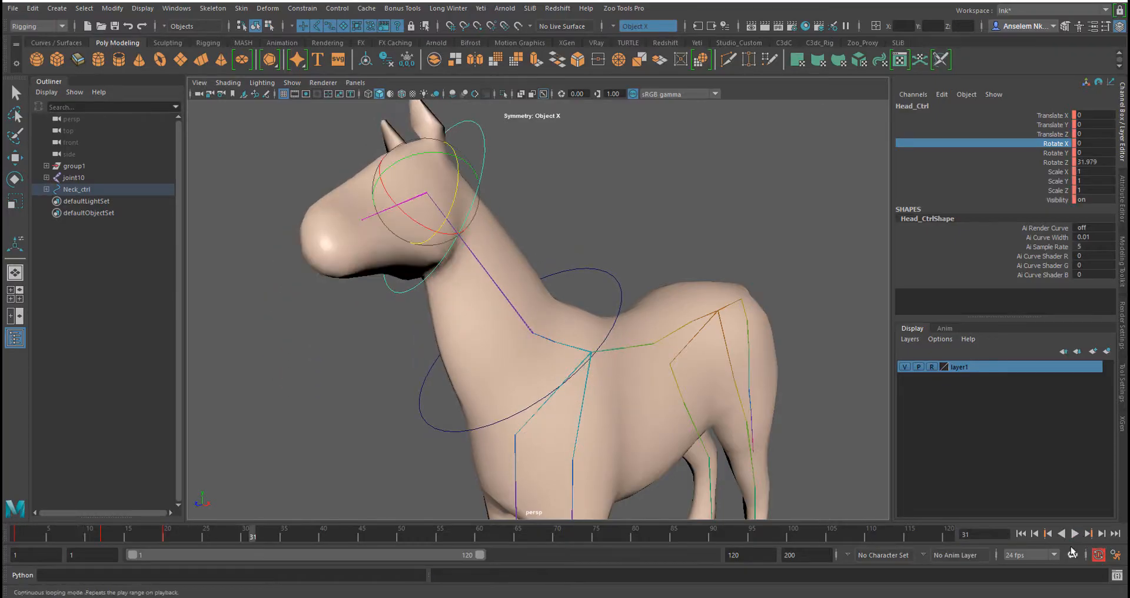
{"action": "left_click_drag", "start_coordinate": [245, 537], "coordinate": [163, 560]}
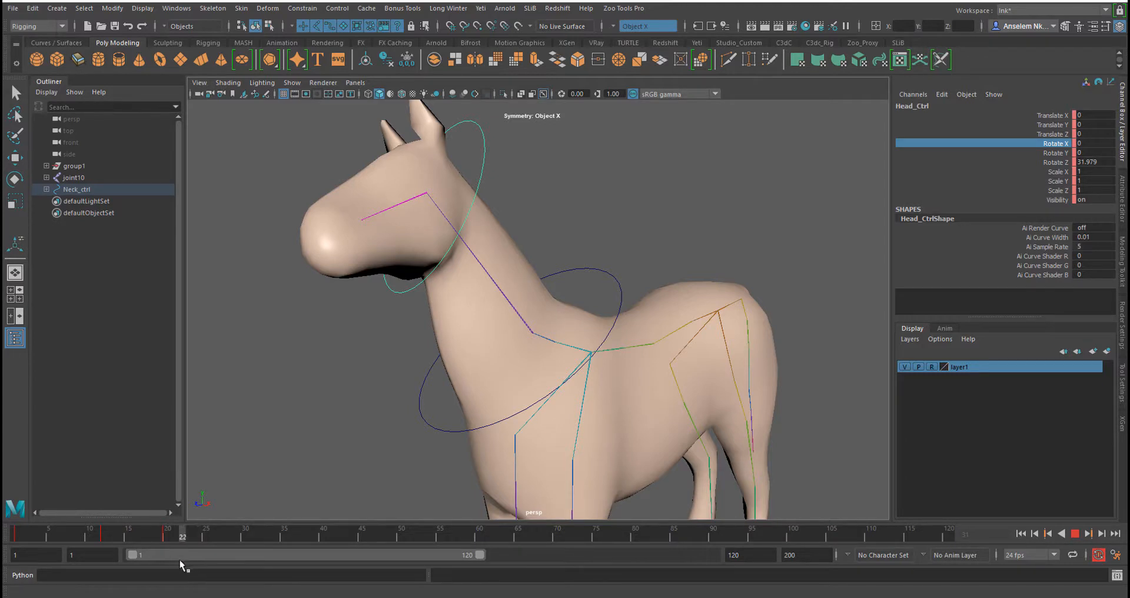
{"action": "left_click_drag", "start_coordinate": [231, 564], "coordinate": [232, 564]}
Key Head_Ctrl's Rotate Z channel at frame 28
{"action": "key", "text": "e"}
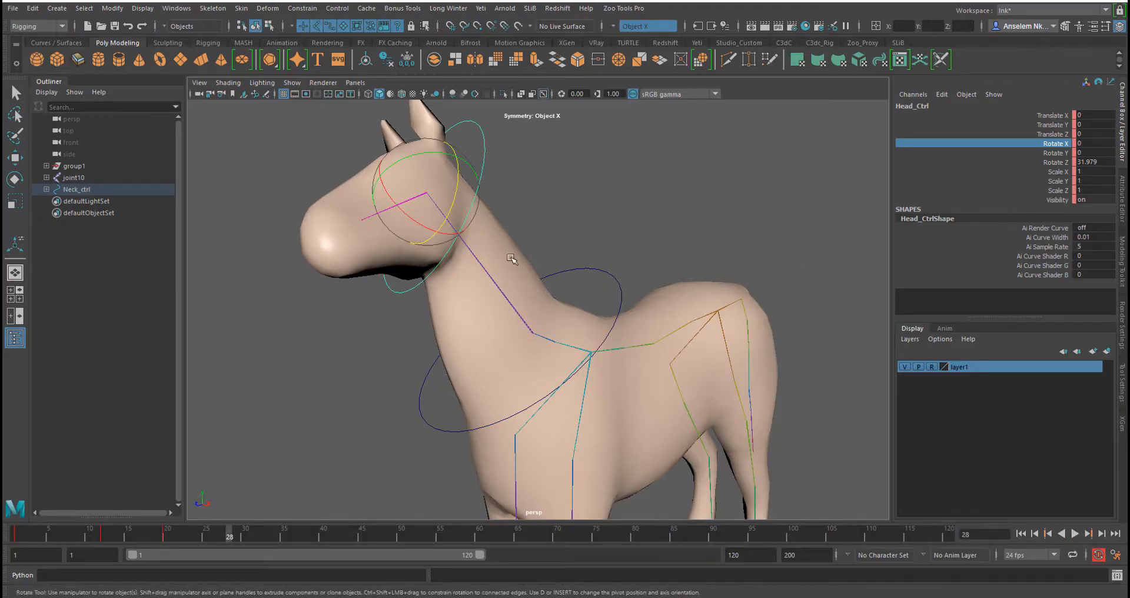
{"action": "left_click", "coordinate": [1059, 163]}
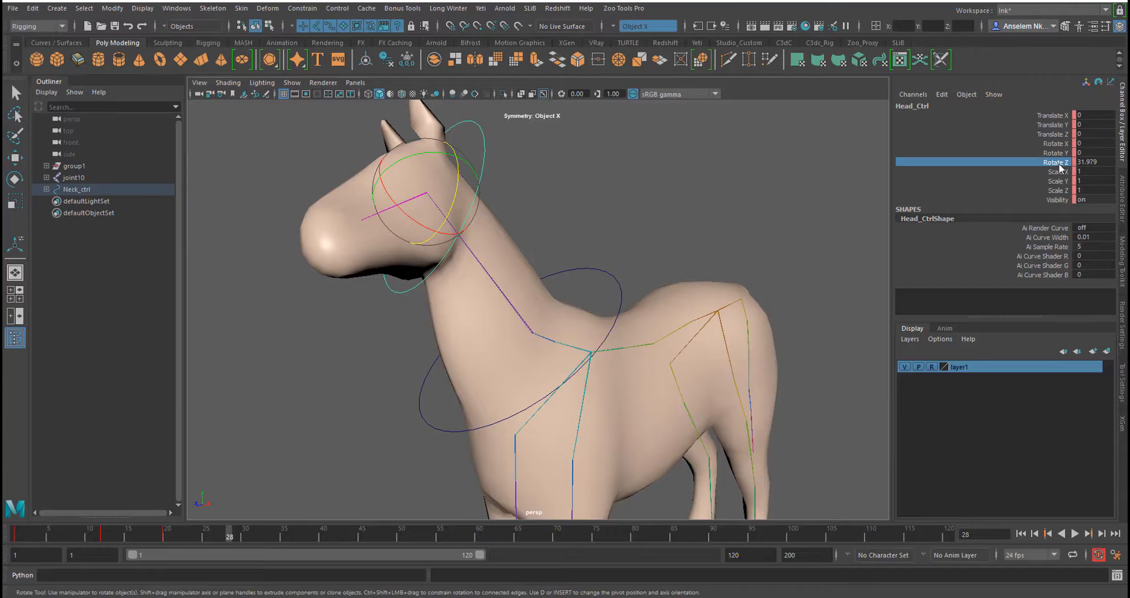
{"action": "right_click", "coordinate": [1061, 163]}
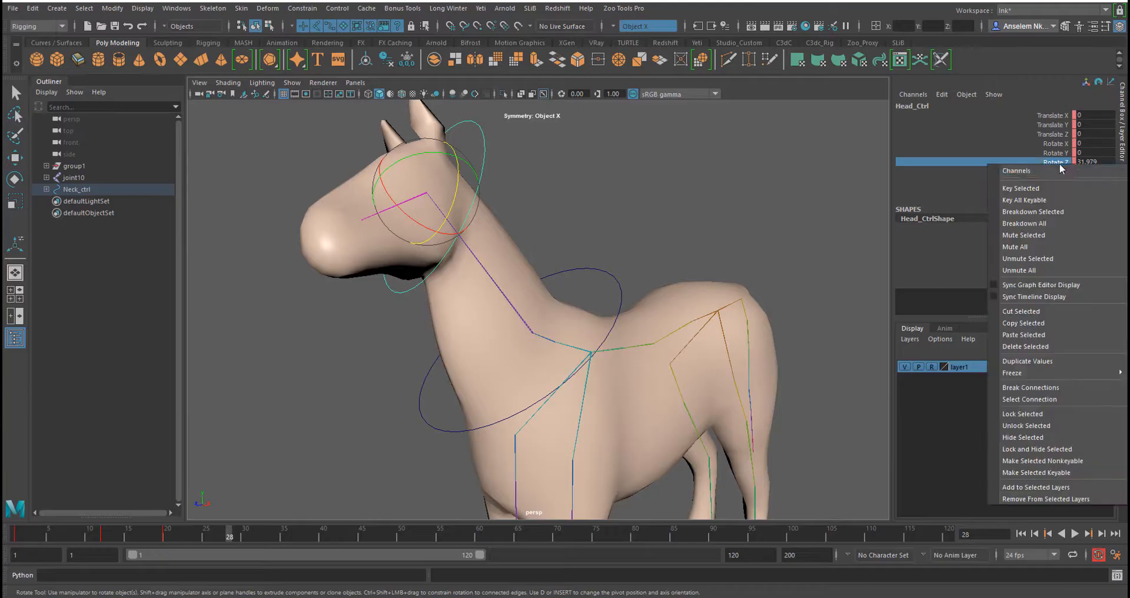
{"action": "left_click", "coordinate": [1022, 189]}
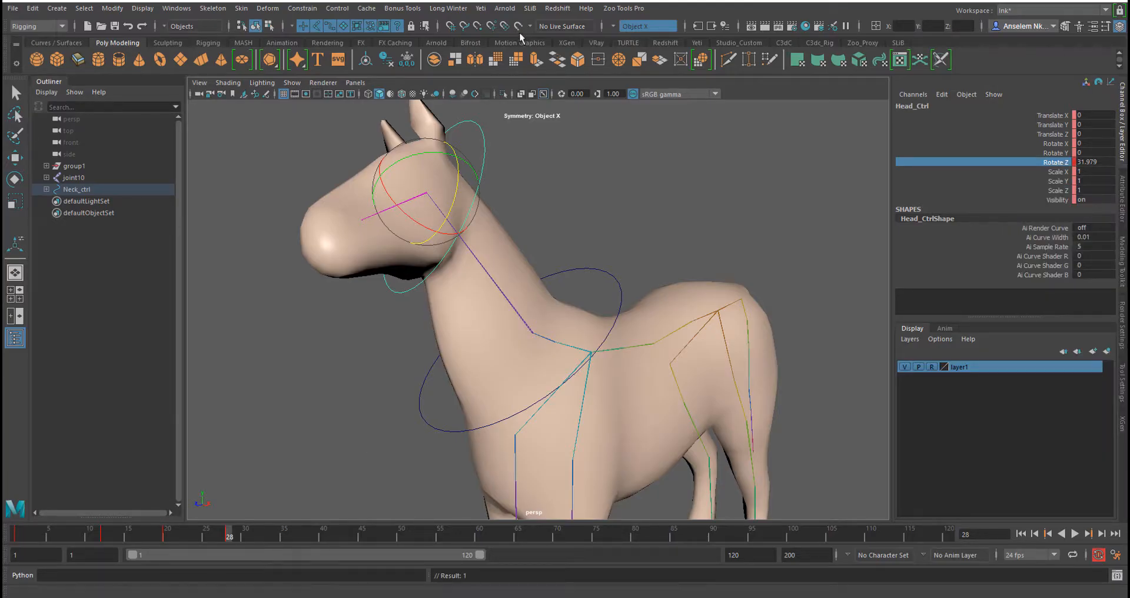
Play back and scrub the timeline to review the head motion
{"action": "key", "text": "alt+v"}
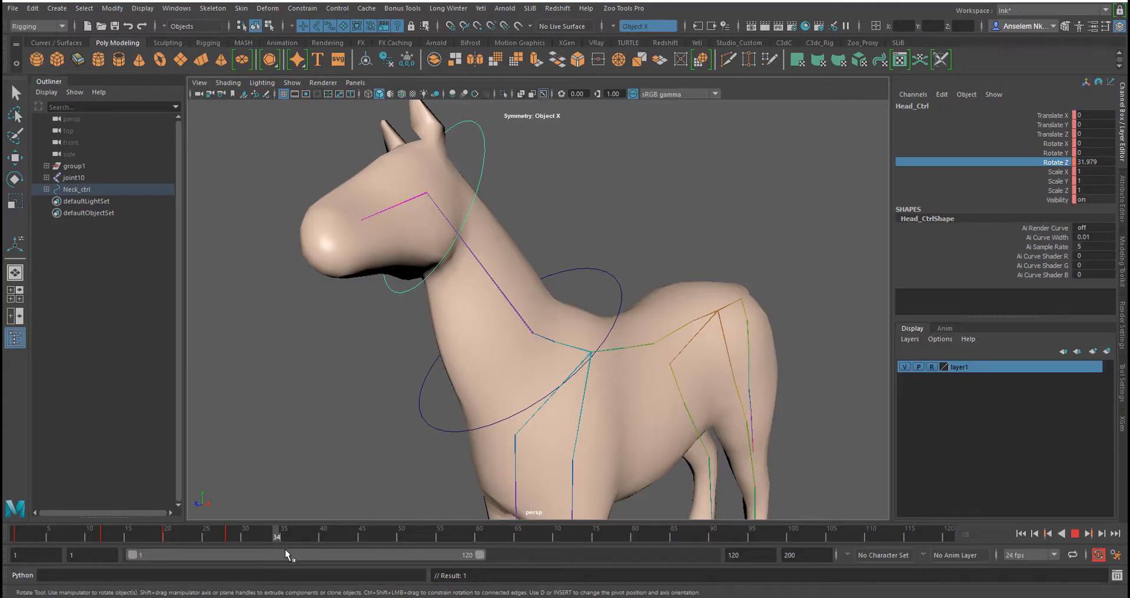
{"action": "left_click_drag", "start_coordinate": [295, 549], "coordinate": [292, 549]}
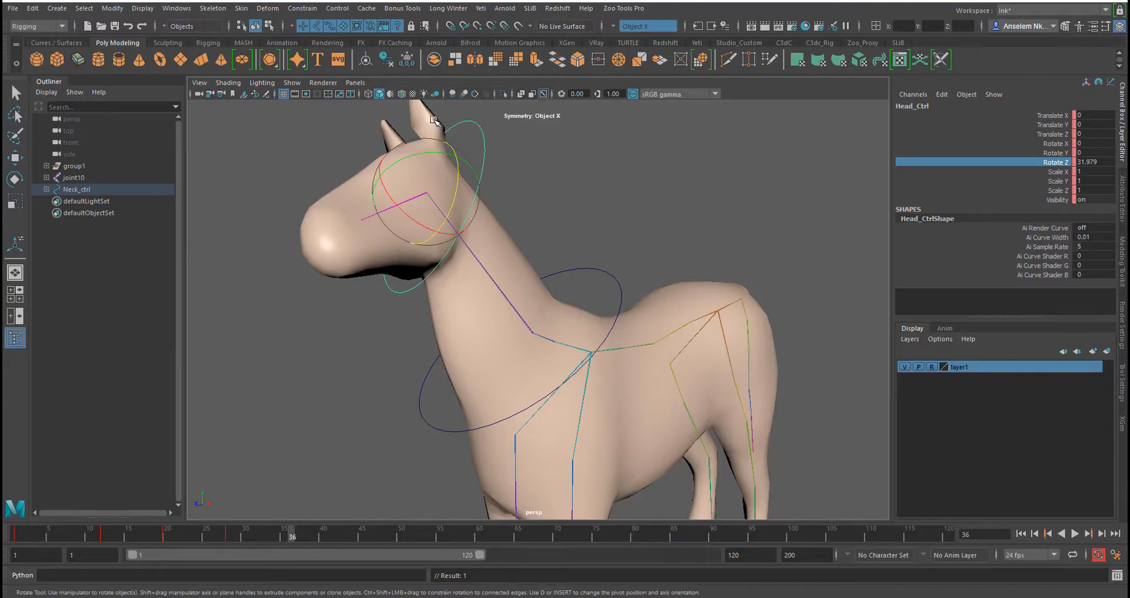
{"action": "left_click_drag", "start_coordinate": [458, 178], "coordinate": [448, 239]}
{"action": "key", "text": "alt+v"}
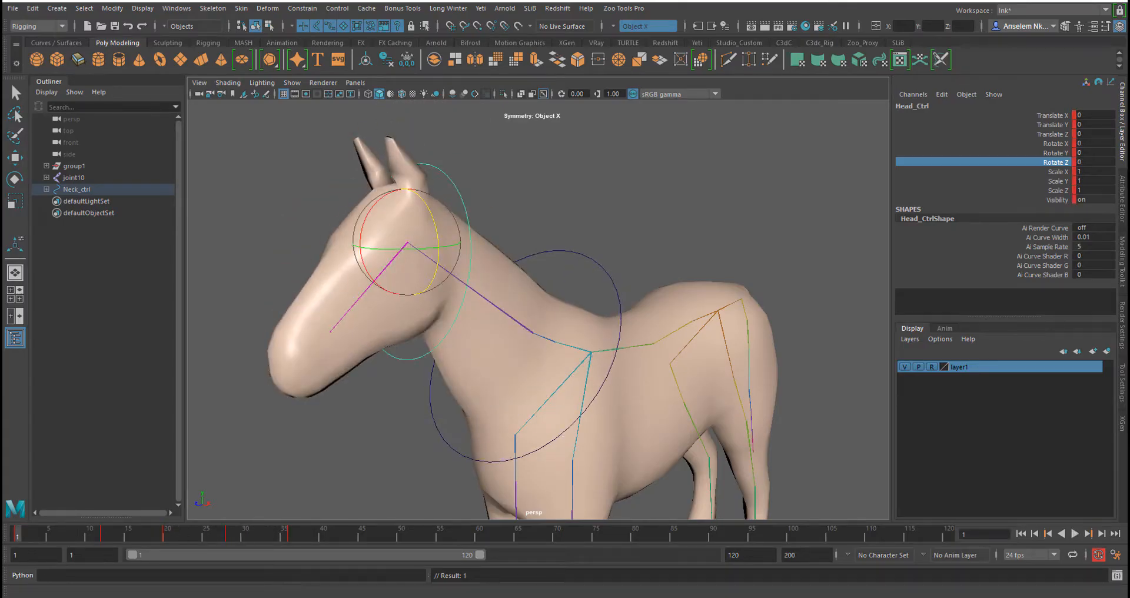
{"action": "left_click", "coordinate": [1074, 533]}
{"action": "left_click", "coordinate": [1073, 534]}
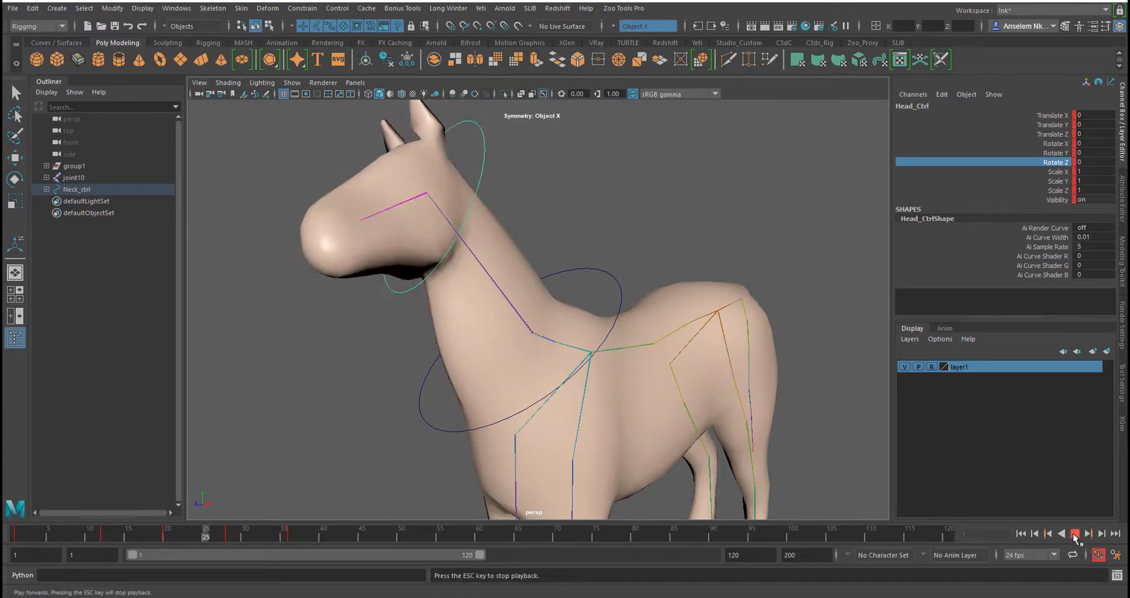
{"action": "left_click", "coordinate": [1073, 535]}
{"action": "left_click", "coordinate": [1074, 533]}
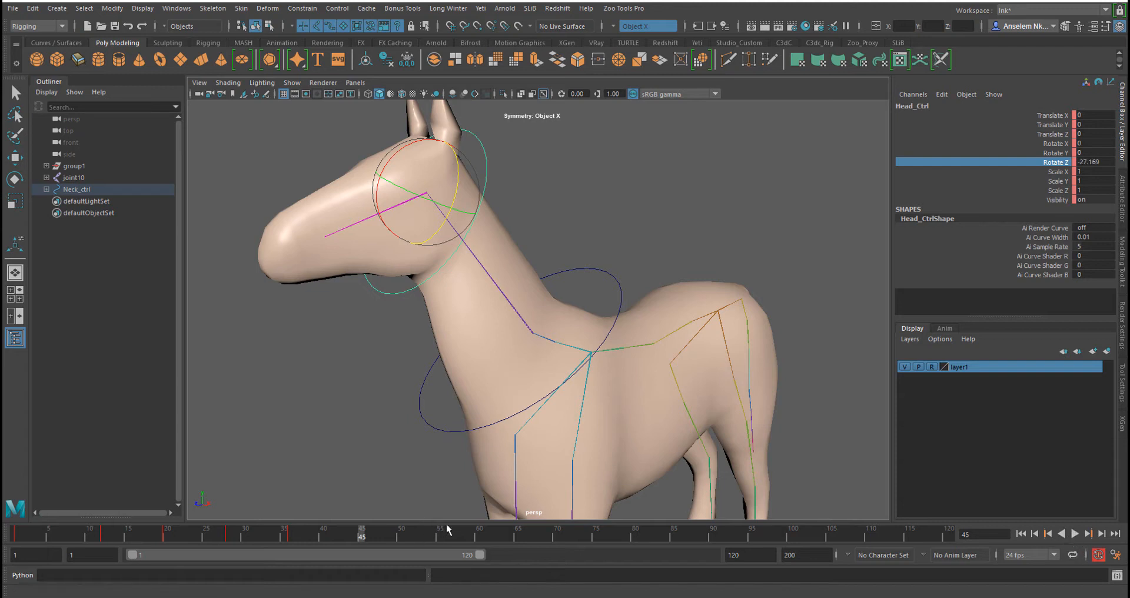
{"action": "left_click", "coordinate": [228, 537]}
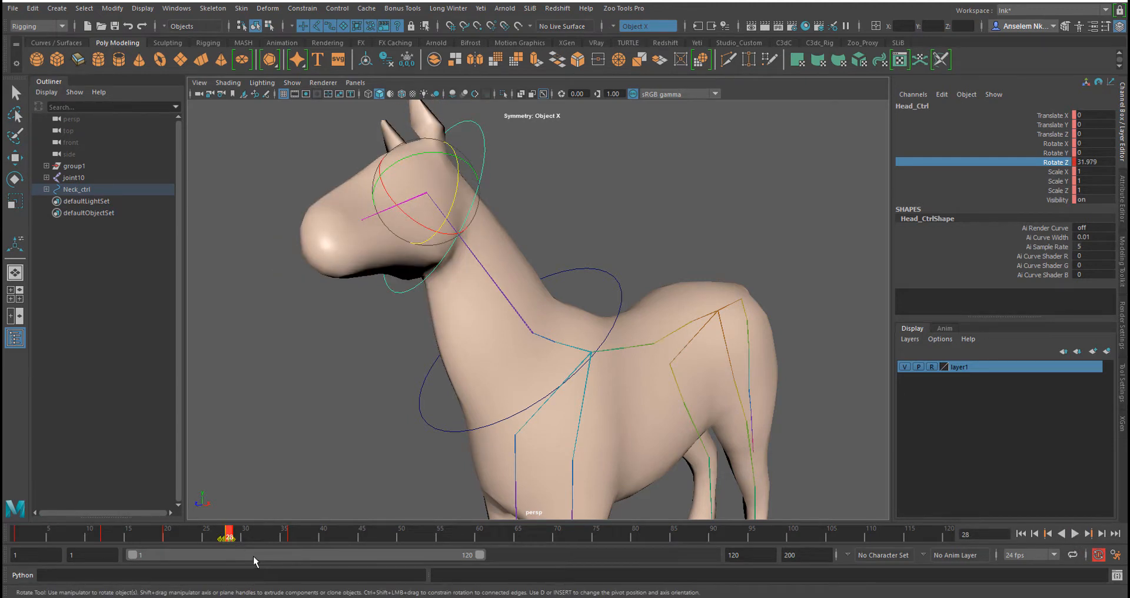
{"action": "key", "text": "alt+v"}
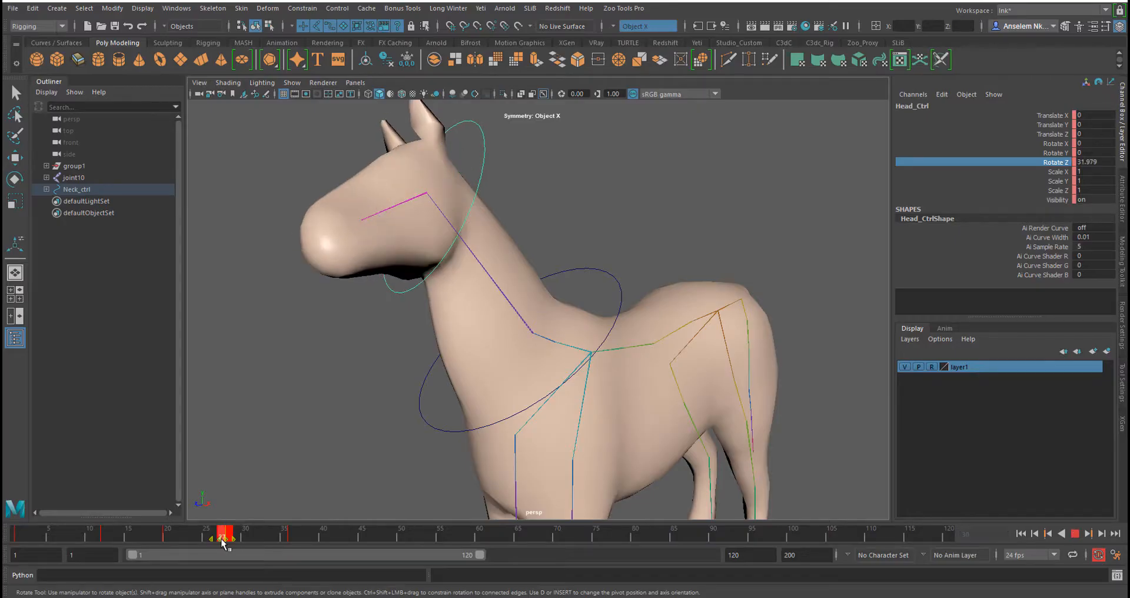
{"action": "left_click", "coordinate": [224, 540]}
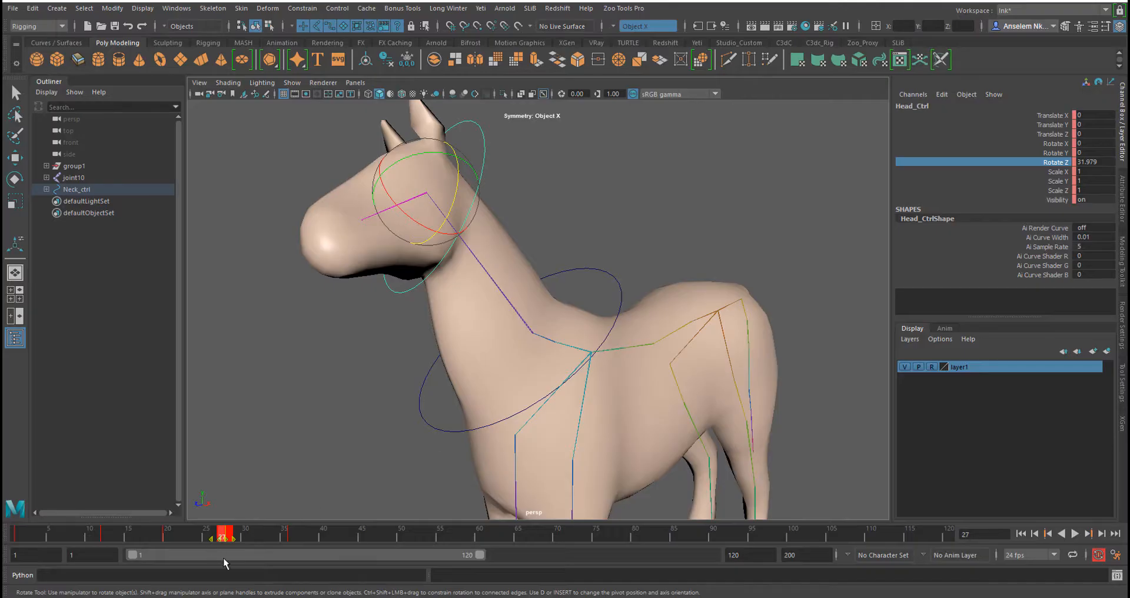
{"action": "left_click", "coordinate": [248, 536]}
{"action": "left_click_drag", "start_coordinate": [230, 536], "coordinate": [163, 551]}
Set Head_Ctrl's Rotate Z to 32 at frame 20, then to 38 at frame 28
{"action": "double_click", "coordinate": [1098, 162]}
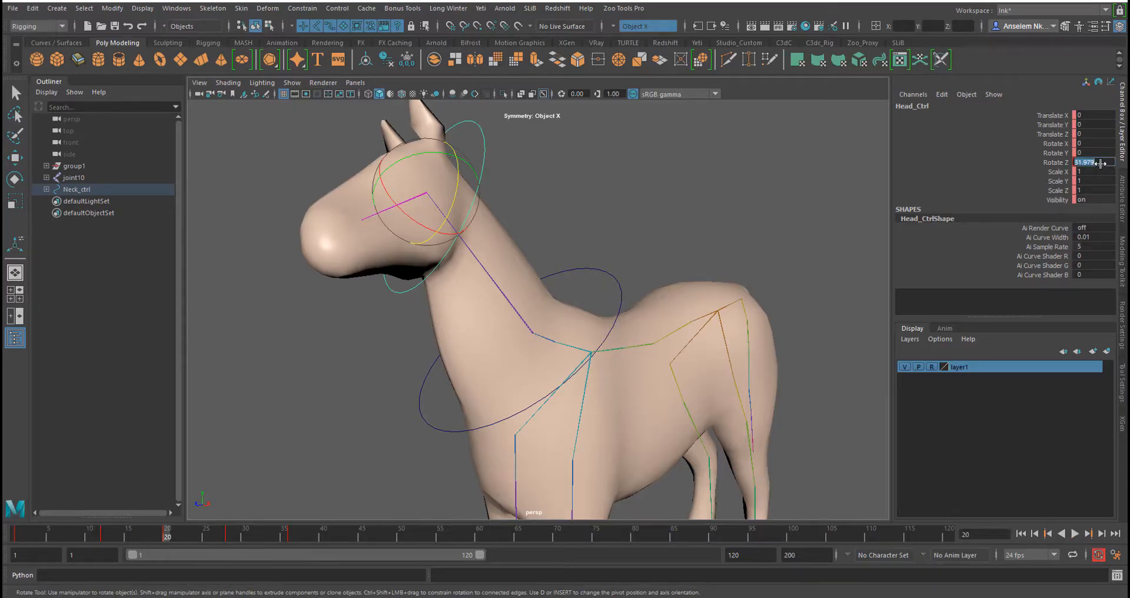
{"action": "type", "text": "32"}
{"action": "key", "text": "Return"}
{"action": "left_click", "coordinate": [229, 537]}
{"action": "left_click", "coordinate": [1087, 164]}
{"action": "double_click", "coordinate": [1095, 162]}
{"action": "type", "text": "34"}
{"action": "key", "text": "Return"}
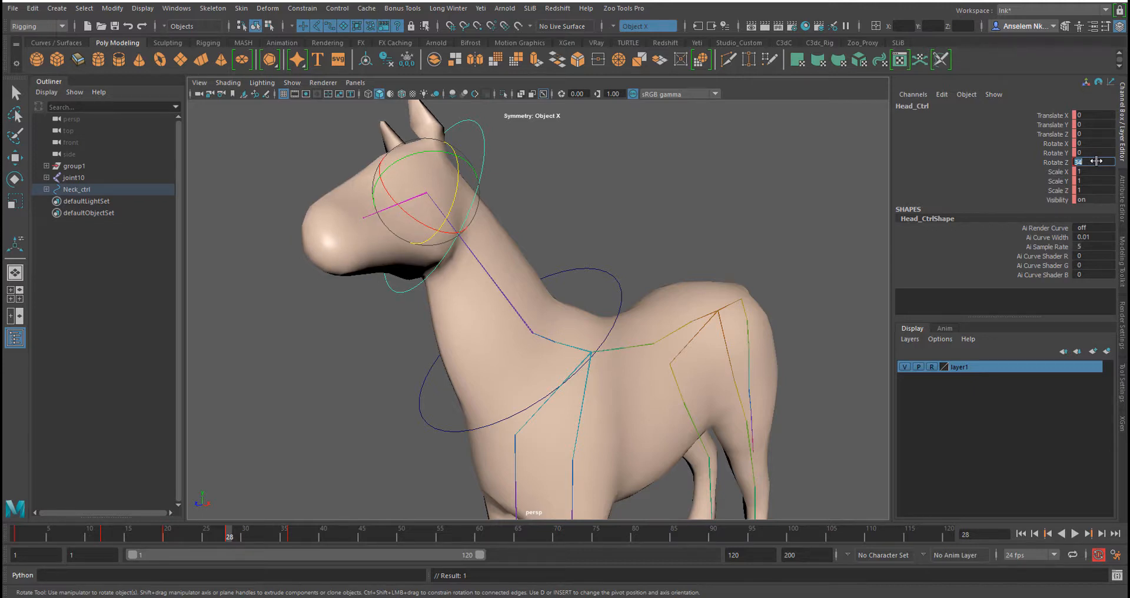
{"action": "type", "text": "38"}
{"action": "key", "text": "Return"}
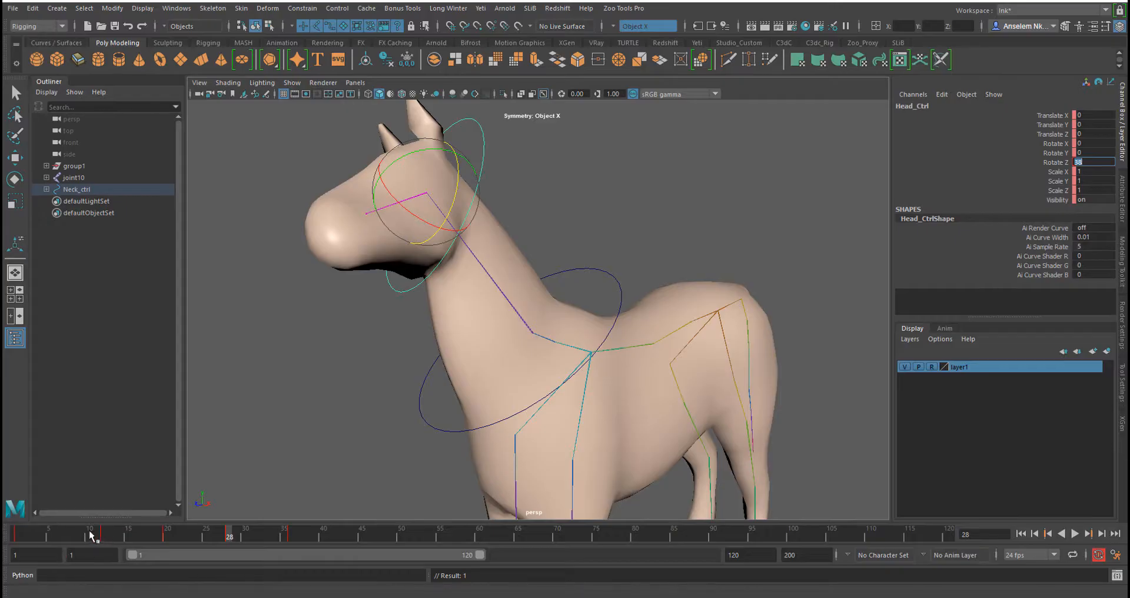
Play back and scrub the timeline from frame 1 to review the head animation
{"action": "left_click", "coordinate": [17, 535]}
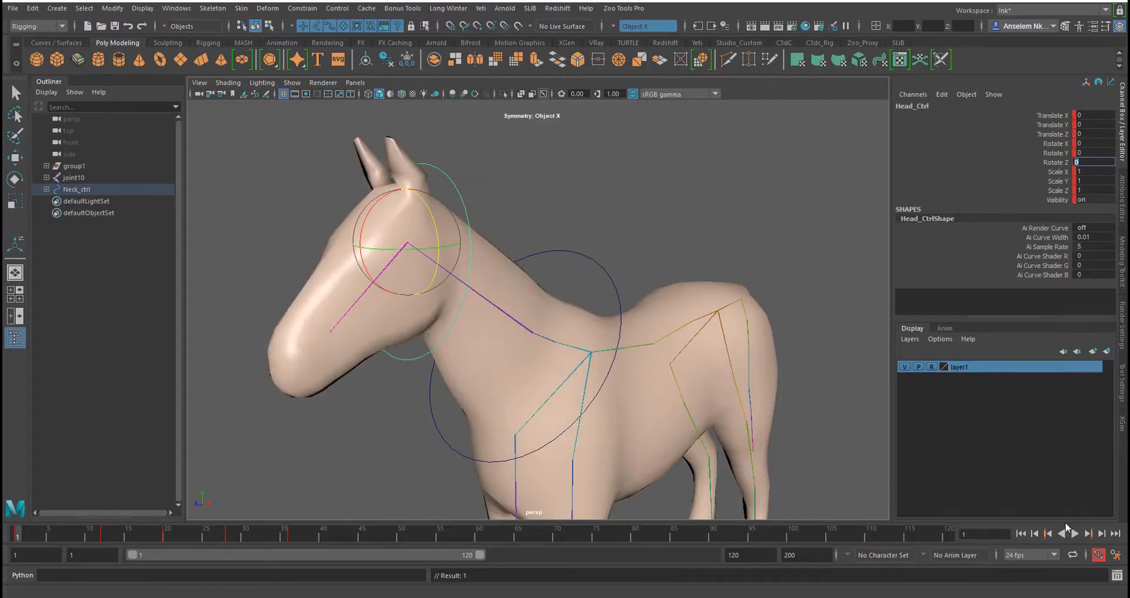
{"action": "left_click", "coordinate": [1074, 533]}
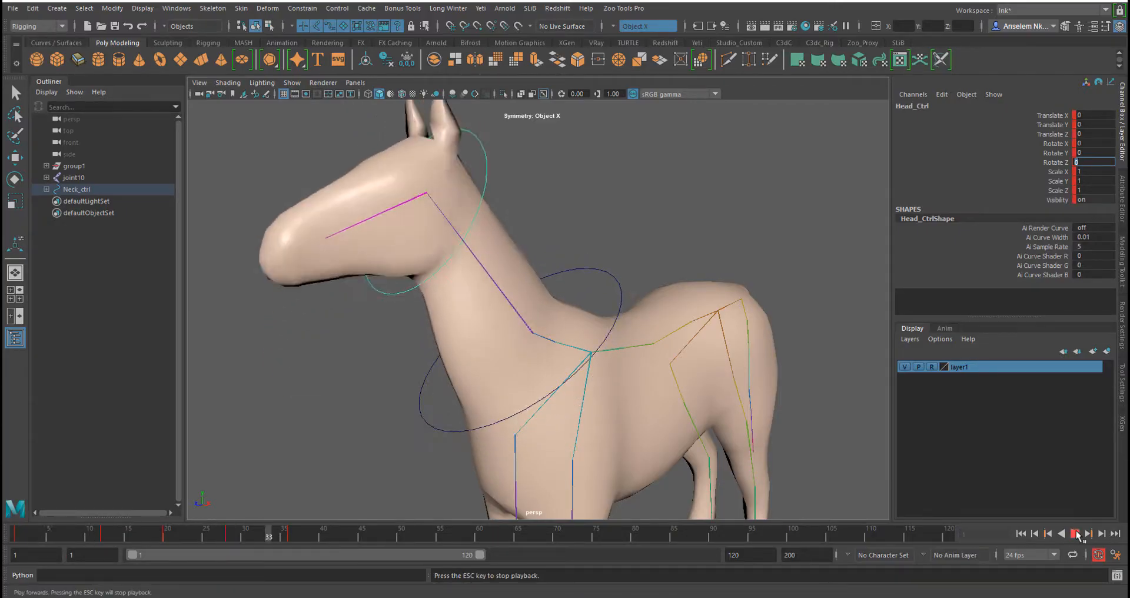
{"action": "key", "text": "Escape"}
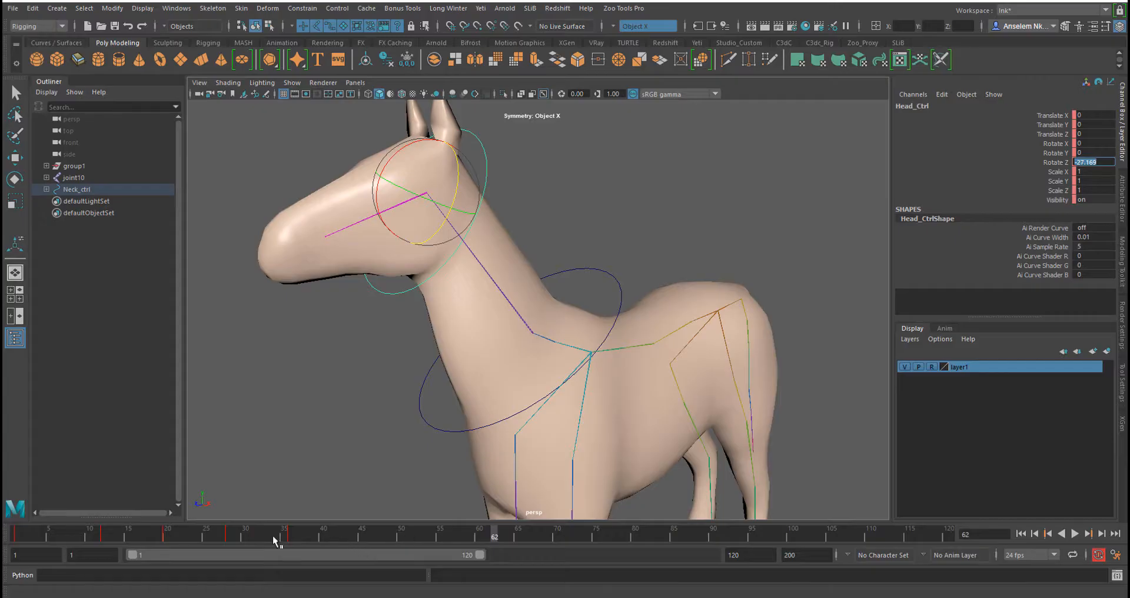
{"action": "key", "text": "alt+v"}
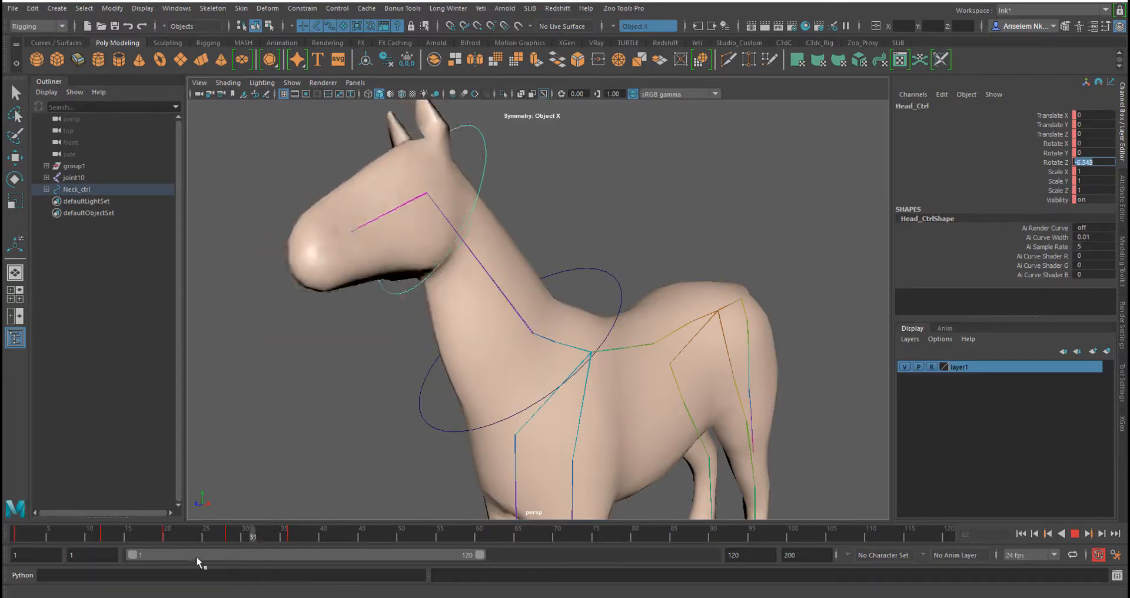
{"action": "left_click_drag", "start_coordinate": [197, 558], "coordinate": [5, 549]}
{"action": "left_click", "coordinate": [1075, 532]}
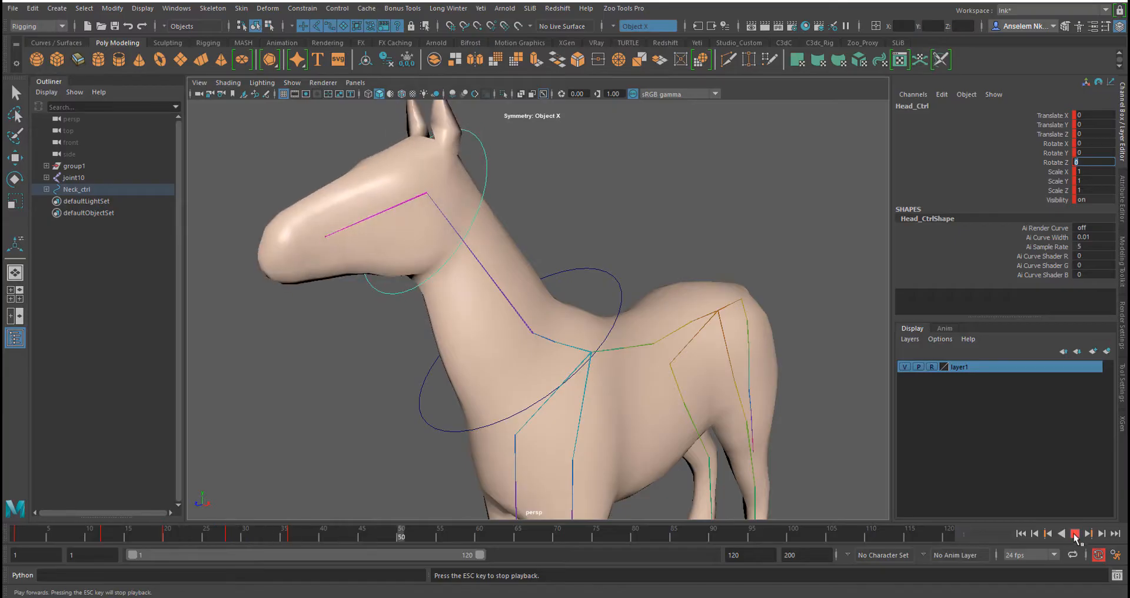
{"action": "key", "text": "Escape"}
{"action": "left_click_drag", "start_coordinate": [332, 534], "coordinate": [5, 559]}
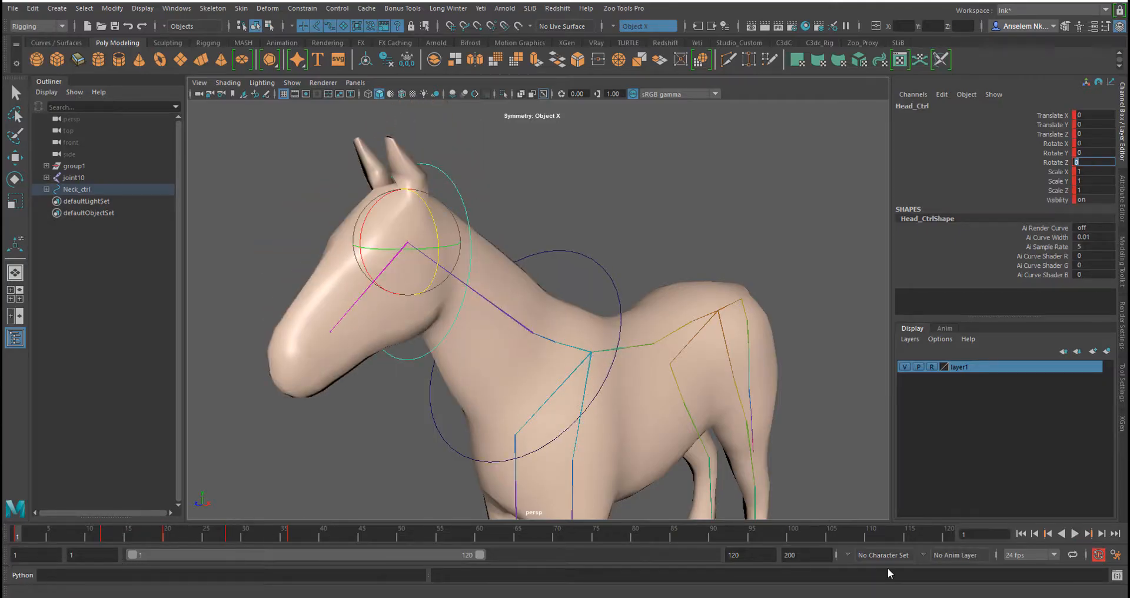
{"action": "left_click", "coordinate": [1074, 533]}
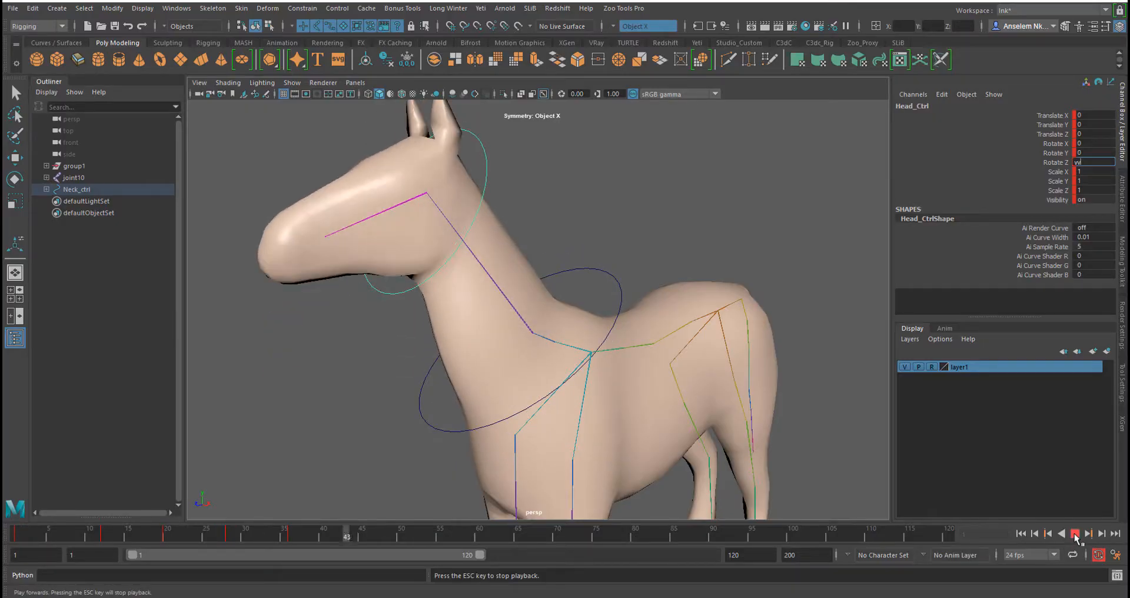
{"action": "key", "text": "Escape"}
{"action": "key", "text": "alt+v"}
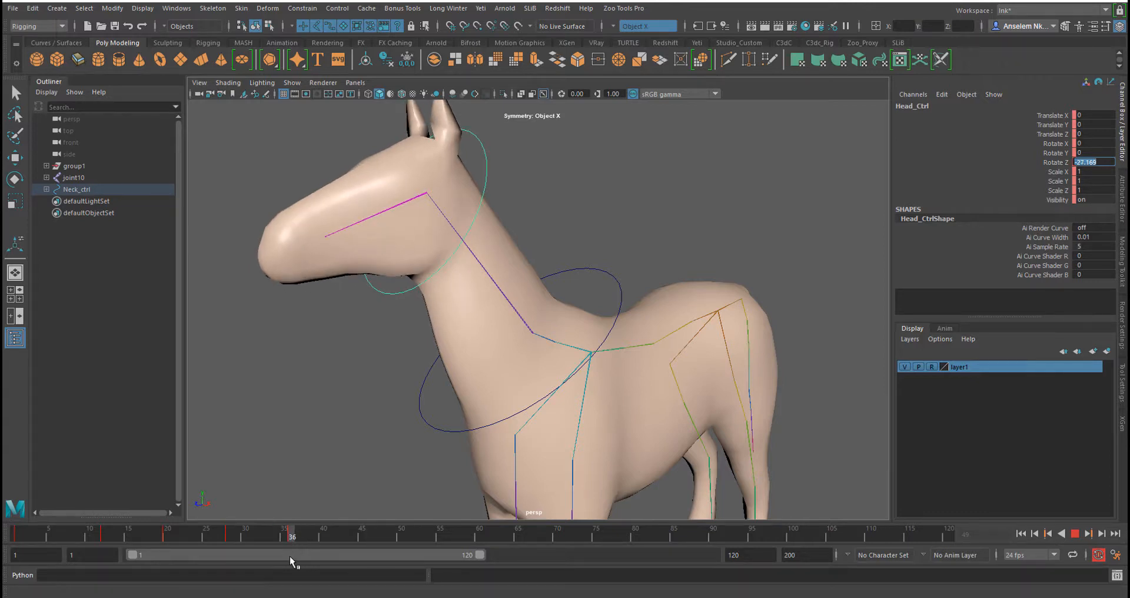
{"action": "key", "text": "Escape"}
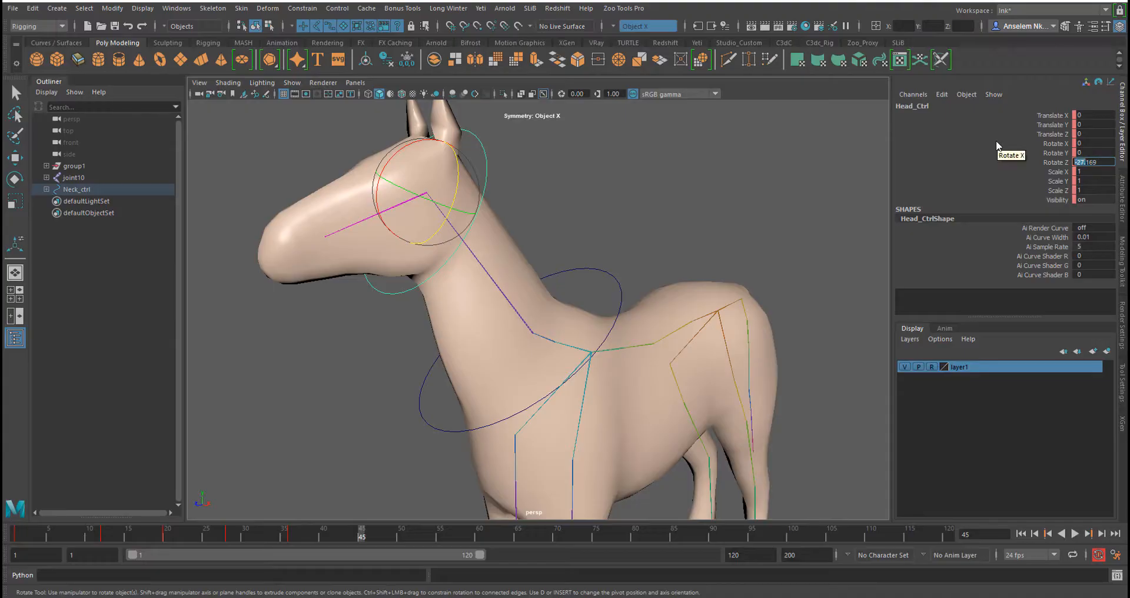
At frame 45, zero Head_Ctrl's Rotate Z, then select Neck_ctrl and zero its Rotate Z and Rotate X
{"action": "type", "text": "0"}
{"action": "key", "text": "Return"}
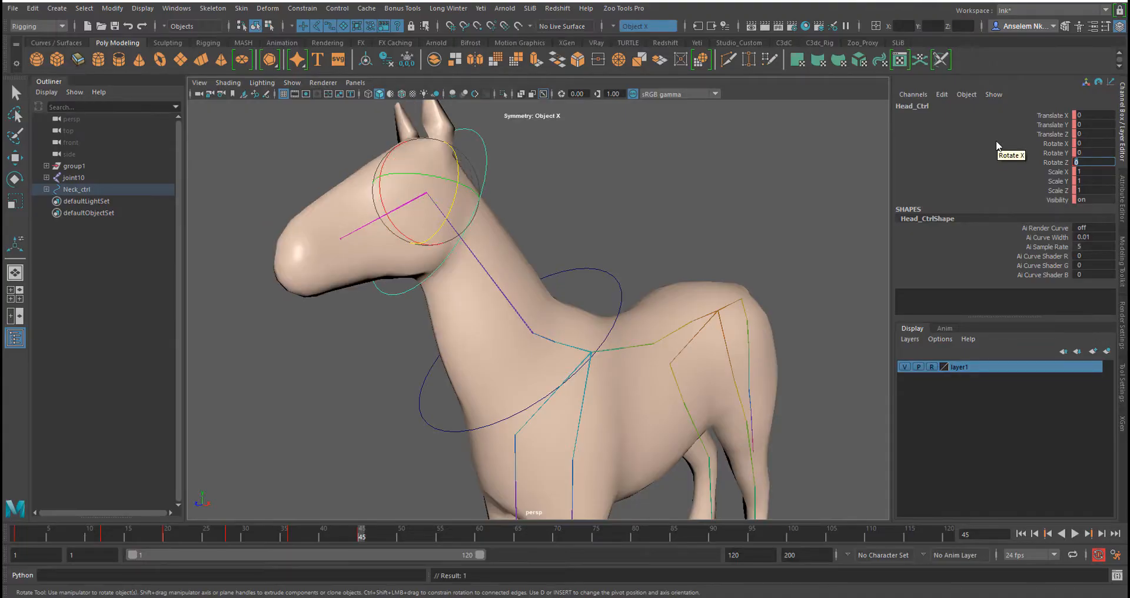
{"action": "left_click", "coordinate": [602, 271]}
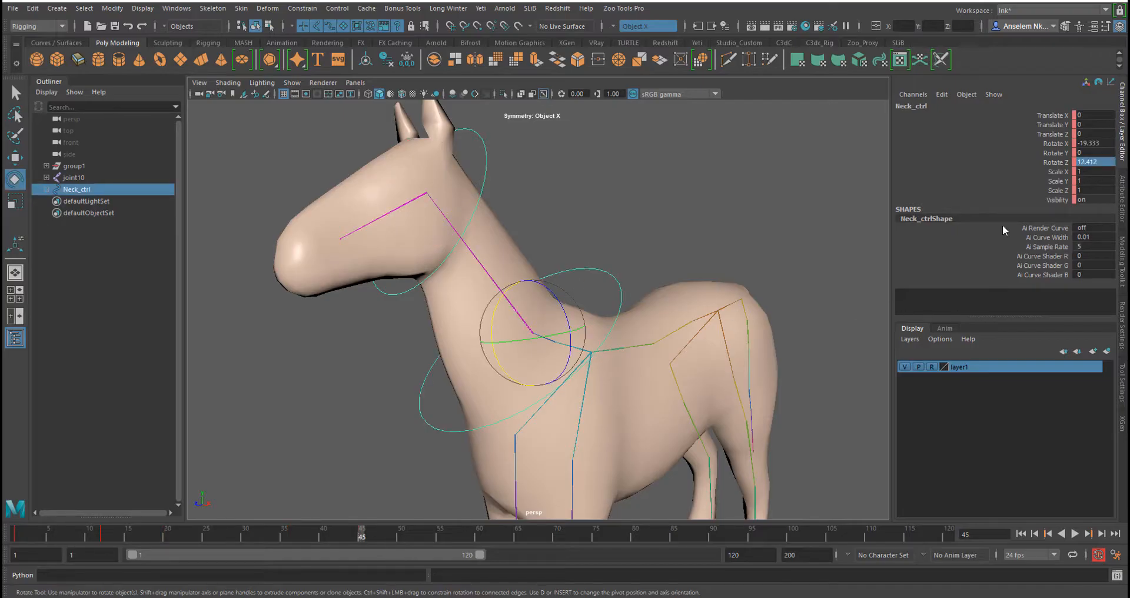
{"action": "left_click", "coordinate": [1089, 162]}
{"action": "type", "text": "0"}
{"action": "key", "text": "Return"}
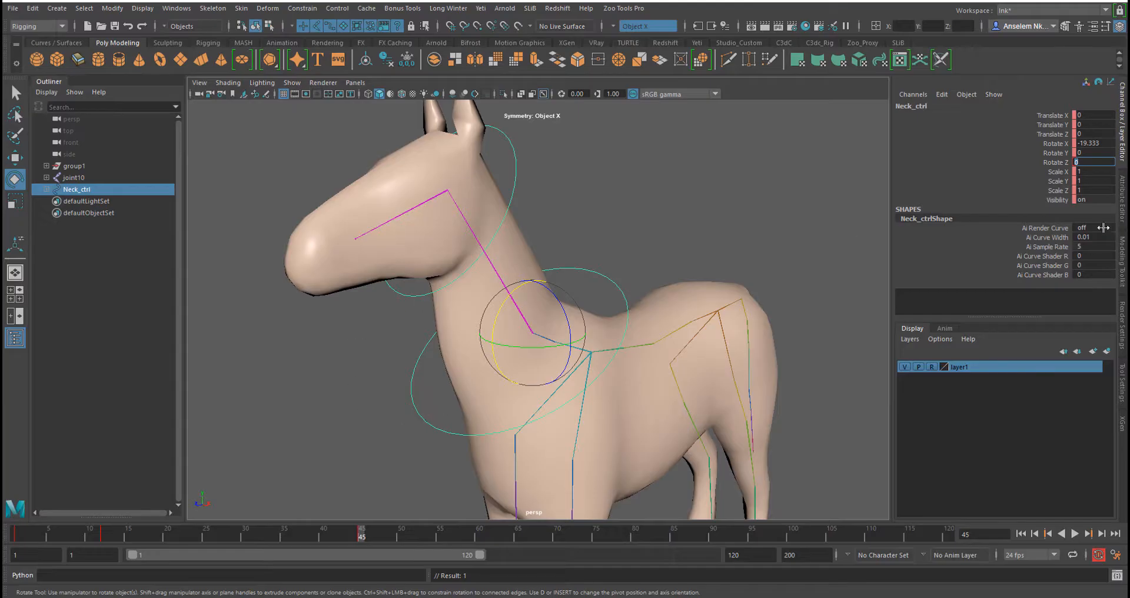
{"action": "left_click", "coordinate": [1094, 143]}
{"action": "type", "text": "0"}
{"action": "key", "text": "Return"}
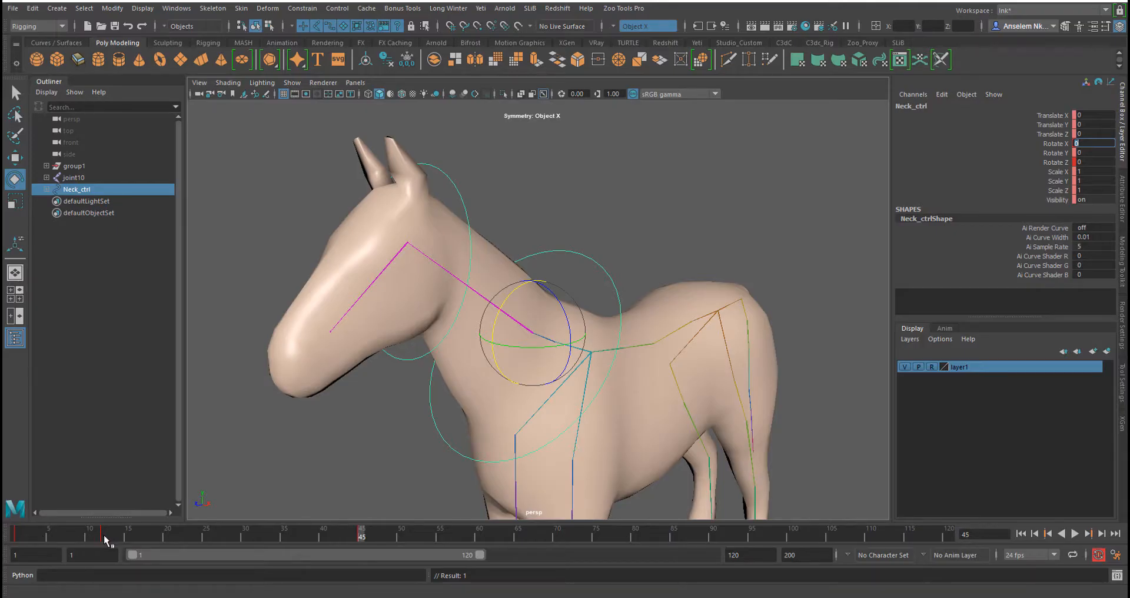
Play back and scrub the timeline from frame 1 to review the neck and head motion
{"action": "left_click", "coordinate": [14, 536]}
{"action": "key", "text": "alt+v"}
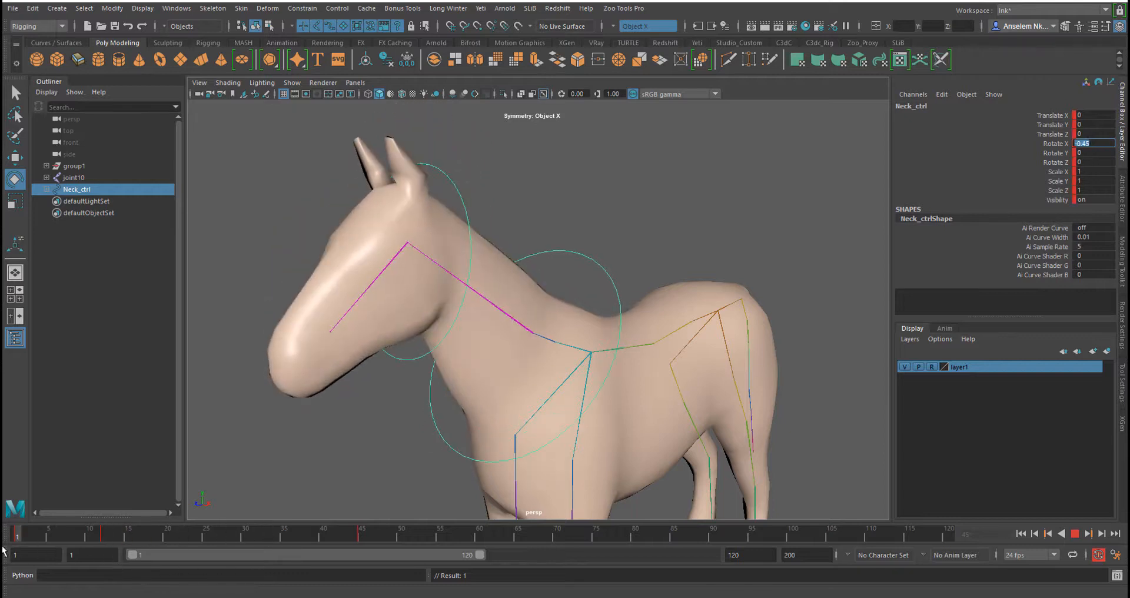
{"action": "key", "text": "Escape"}
{"action": "left_click", "coordinate": [1074, 534]}
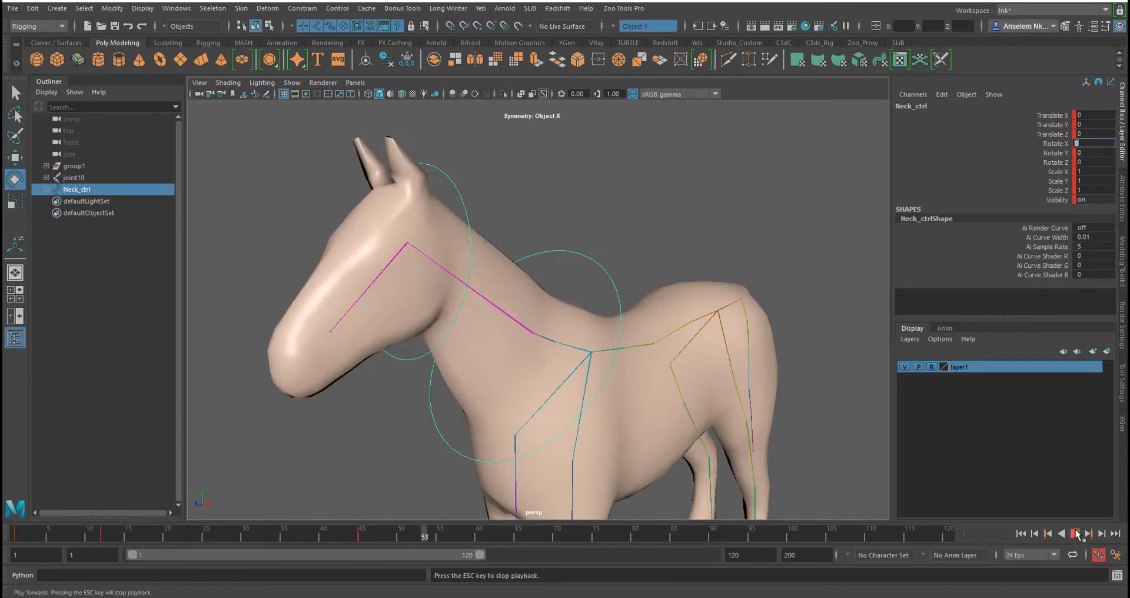
{"action": "key", "text": "Escape"}
{"action": "left_click_drag", "start_coordinate": [544, 535], "coordinate": [97, 533]}
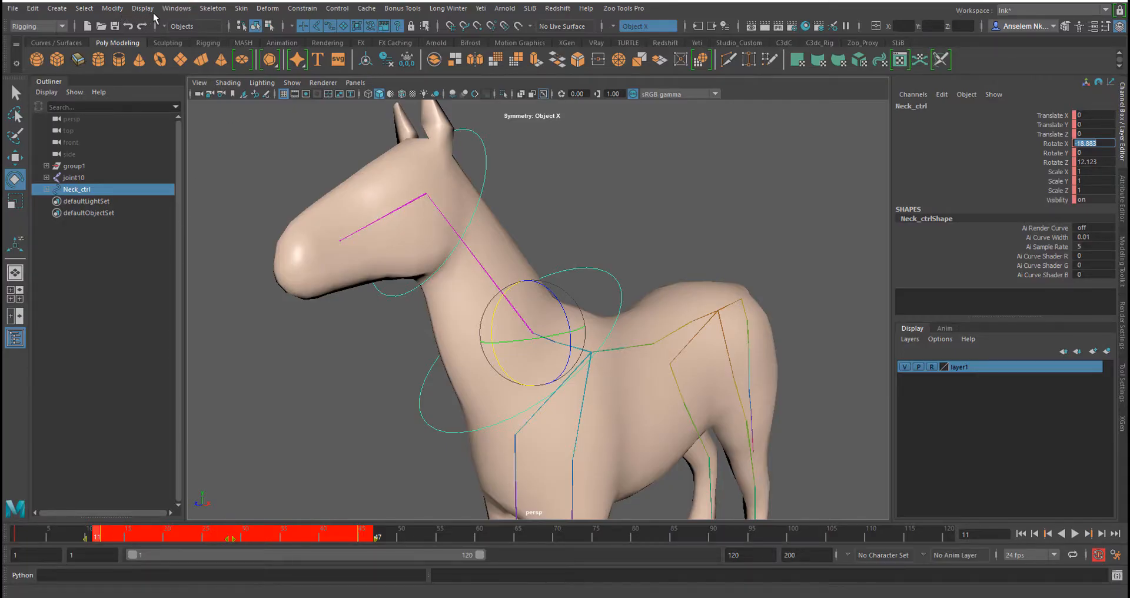
Open the Graph Editor for Neck_ctrl, enlarge it, and move the middle rotation keys from frame 11 to frame 20
{"action": "left_click", "coordinate": [171, 8]}
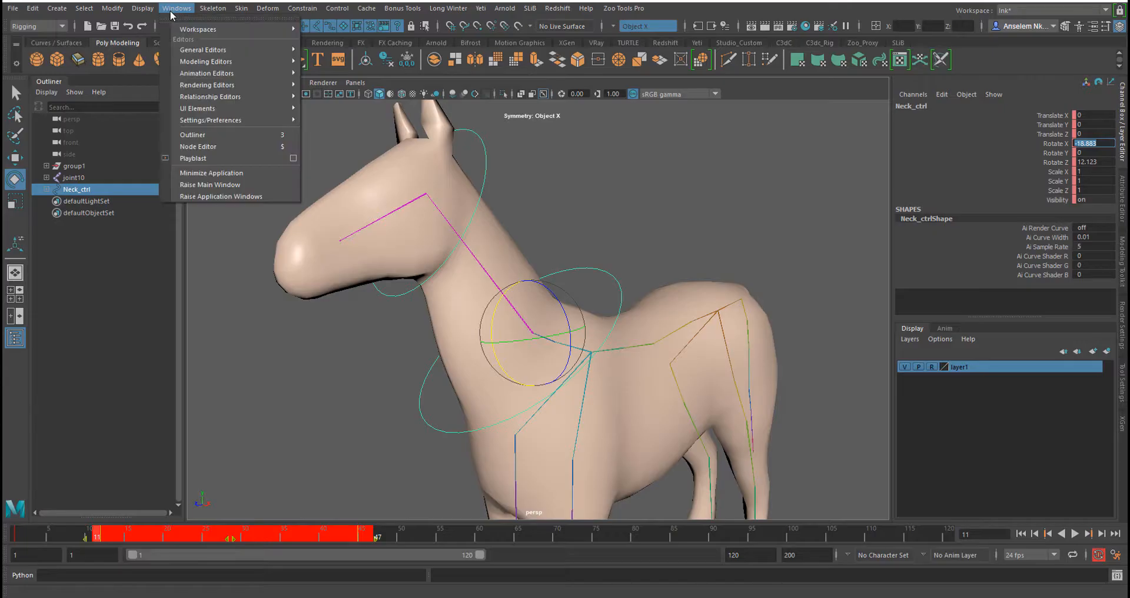
{"action": "mouse_move", "coordinate": [248, 71]}
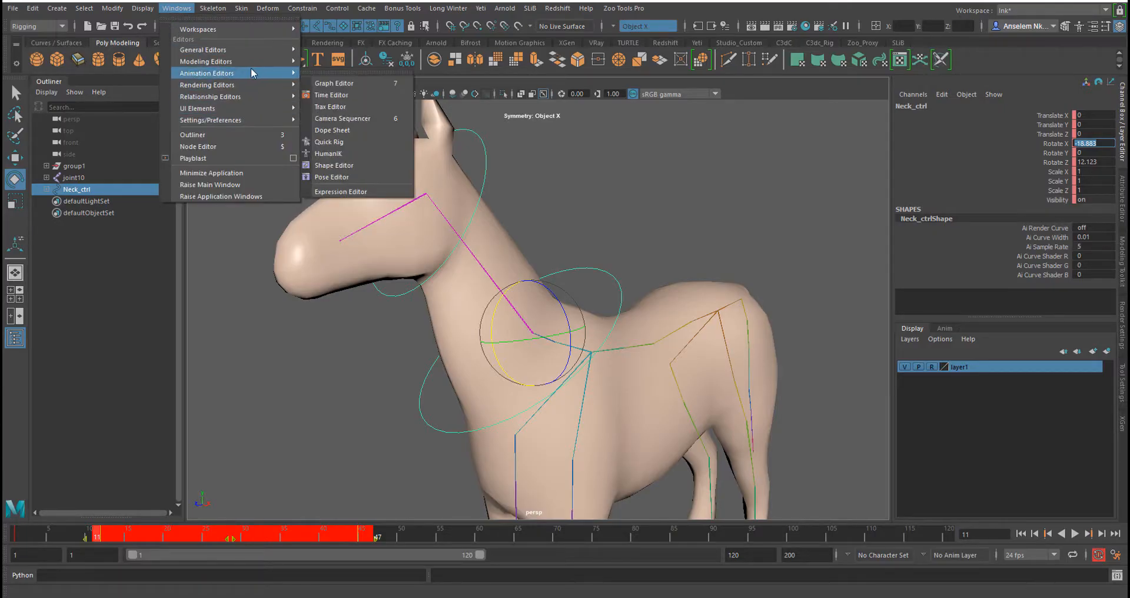
{"action": "left_click", "coordinate": [352, 83]}
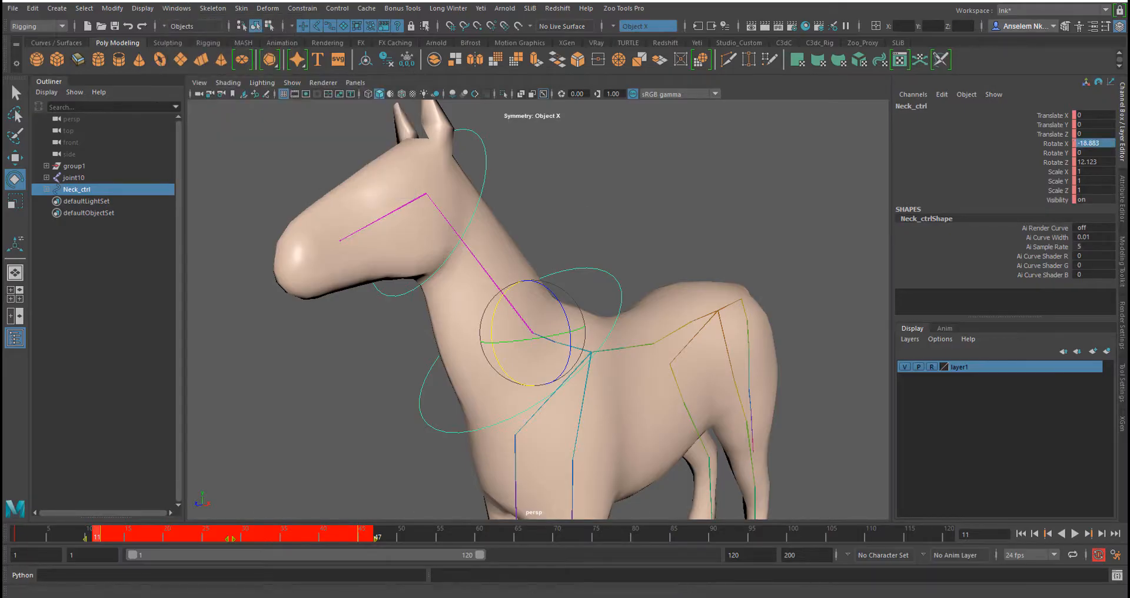
{"action": "left_click_drag", "start_coordinate": [346, 295], "coordinate": [337, 148]}
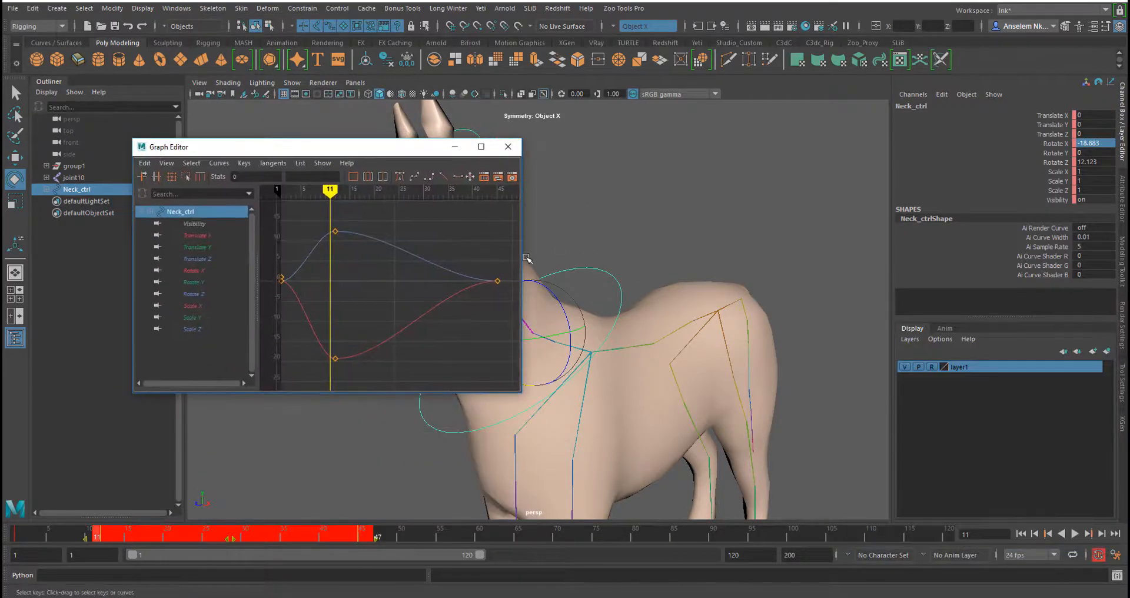
{"action": "left_click_drag", "start_coordinate": [527, 256], "coordinate": [771, 259]}
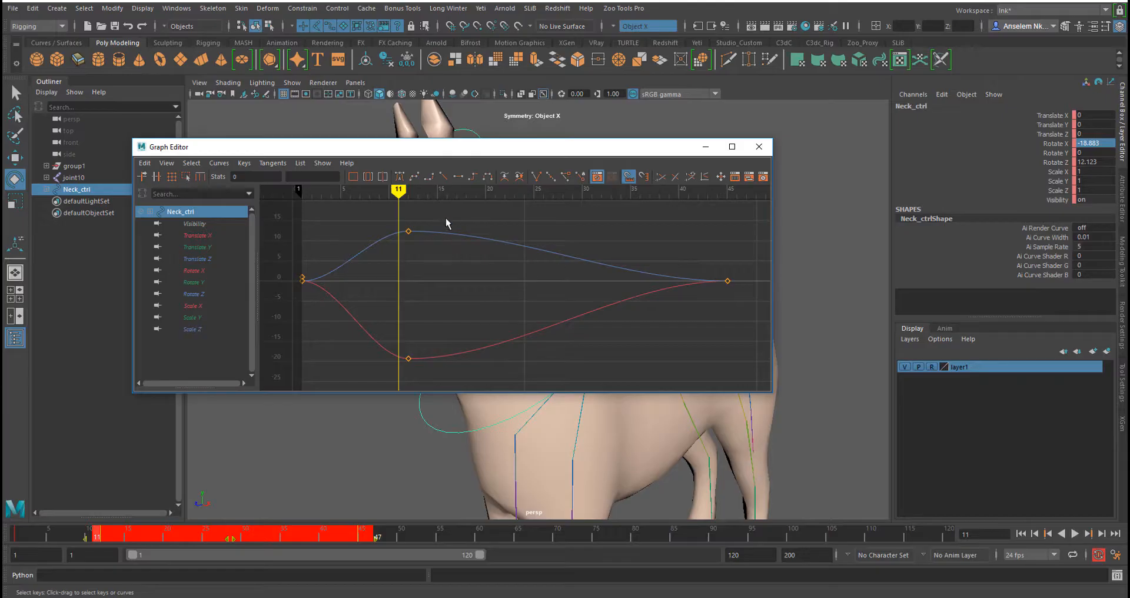
{"action": "left_click_drag", "start_coordinate": [448, 217], "coordinate": [388, 365]}
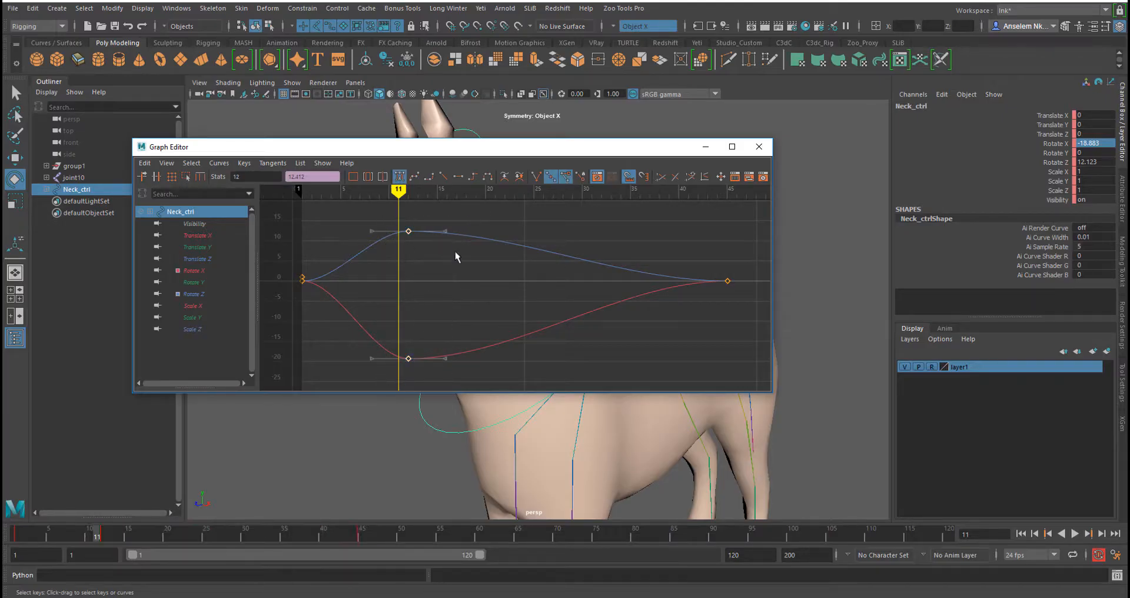
{"action": "left_click_drag", "start_coordinate": [471, 214], "coordinate": [421, 383]}
{"action": "middle_click_drag", "start_coordinate": [445, 230], "coordinate": [476, 230]}
{"action": "left_click", "coordinate": [408, 231]}
{"action": "middle_click_drag", "start_coordinate": [409, 233], "coordinate": [466, 231]}
Raise Neck_ctrl's Rotate X key at frame 20 to about -15
{"action": "left_click_drag", "start_coordinate": [453, 147], "coordinate": [433, 319]}
{"action": "middle_click_drag", "start_coordinate": [447, 402], "coordinate": [533, 406]}
{"action": "mouse_move", "coordinate": [377, 516]}
{"action": "left_mouse_down"}
{"action": "mouse_move", "coordinate": [403, 544]}
{"action": "mouse_move", "coordinate": [395, 527]}
{"action": "left_mouse_up"}
{"action": "middle_click_drag", "start_coordinate": [389, 526], "coordinate": [467, 524]}
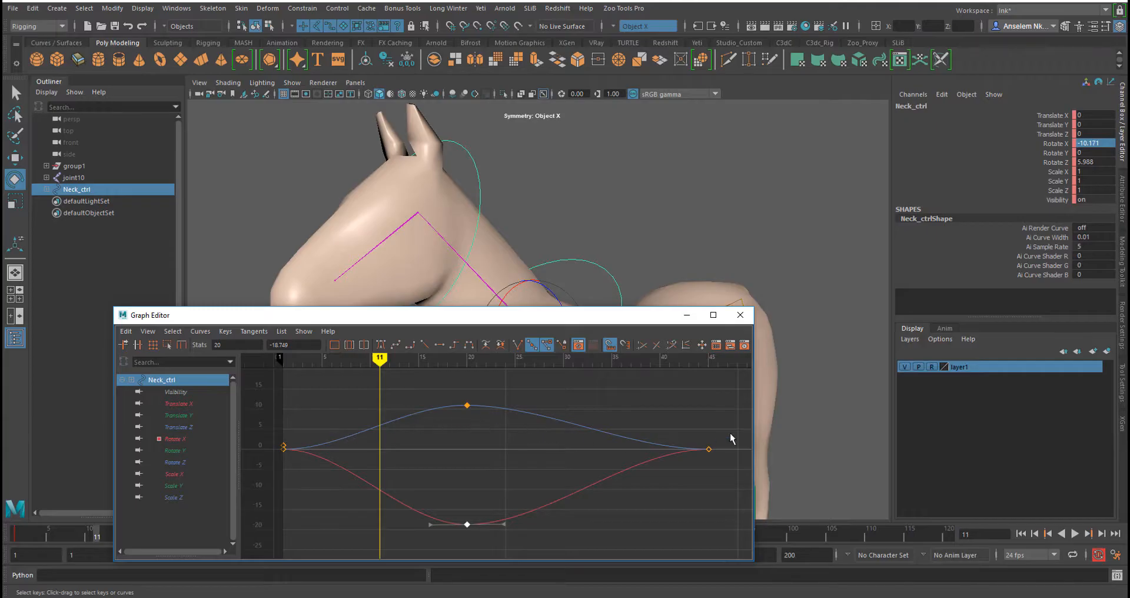
{"action": "mouse_move", "coordinate": [477, 525]}
{"action": "left_mouse_down"}
{"action": "mouse_move", "coordinate": [486, 547]}
{"action": "mouse_move", "coordinate": [469, 526]}
{"action": "left_mouse_up"}
{"action": "mouse_move", "coordinate": [469, 526]}
{"action": "middle_mouse_down"}
{"action": "mouse_move", "coordinate": [485, 505]}
{"action": "mouse_move", "coordinate": [467, 512]}
{"action": "middle_mouse_up"}
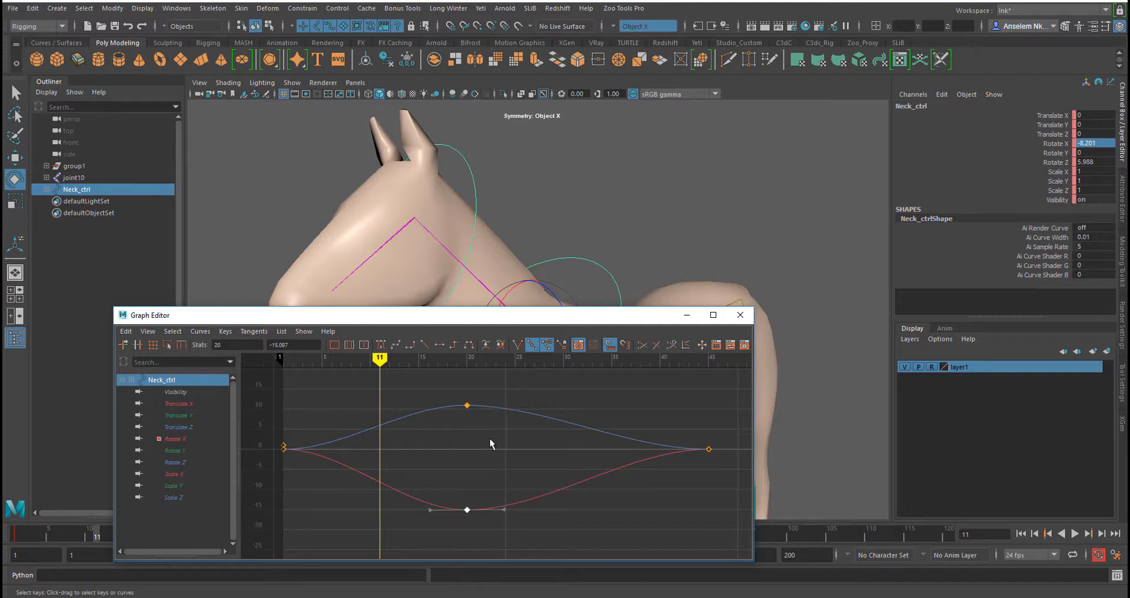
Isolate Neck_ctrl's Rotate Z curve, lower its frame-20 key to about 8, close the Graph Editor and rewind to frame 1
{"action": "left_click", "coordinate": [188, 439]}
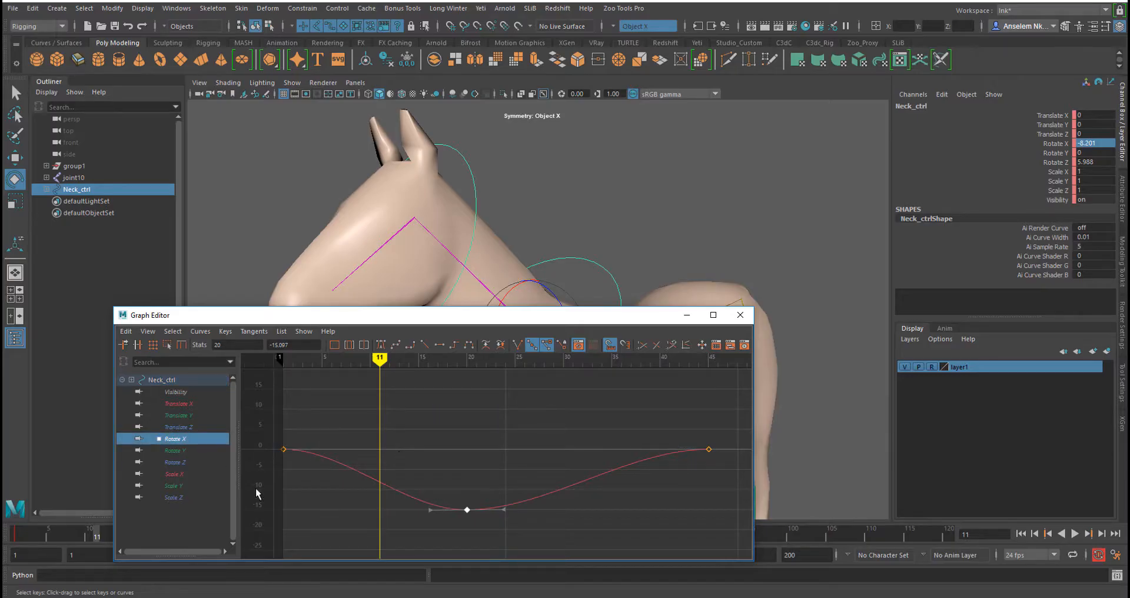
{"action": "left_click", "coordinate": [183, 450]}
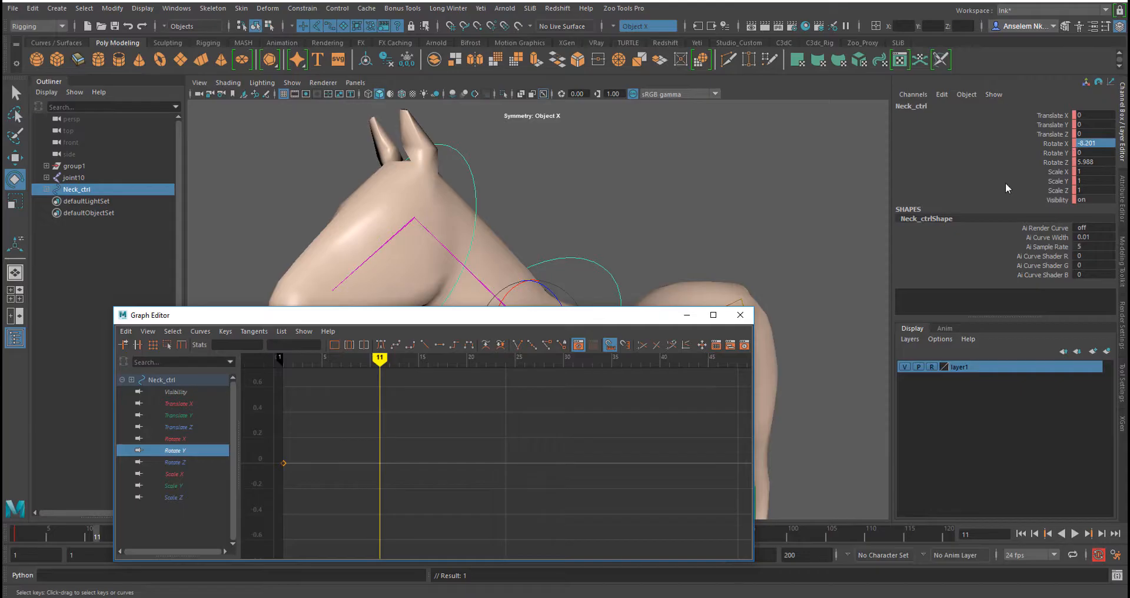
{"action": "left_click", "coordinate": [176, 463]}
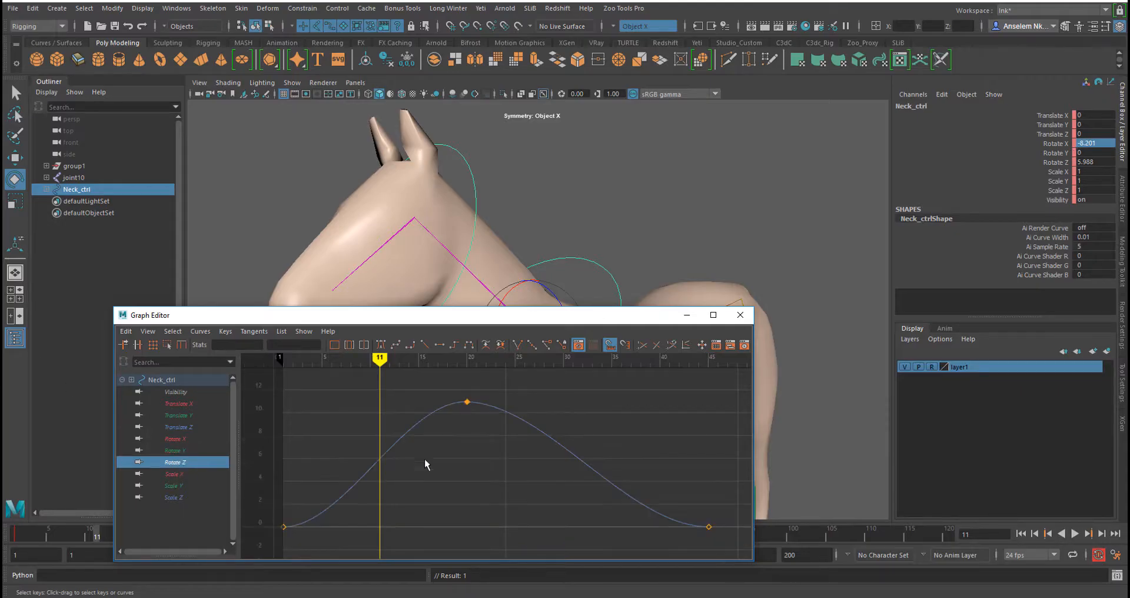
{"action": "left_click_drag", "start_coordinate": [437, 390], "coordinate": [485, 426]}
{"action": "mouse_move", "coordinate": [430, 400]}
{"action": "left_mouse_down"}
{"action": "mouse_move", "coordinate": [433, 411]}
{"action": "mouse_move", "coordinate": [419, 401]}
{"action": "left_mouse_up"}
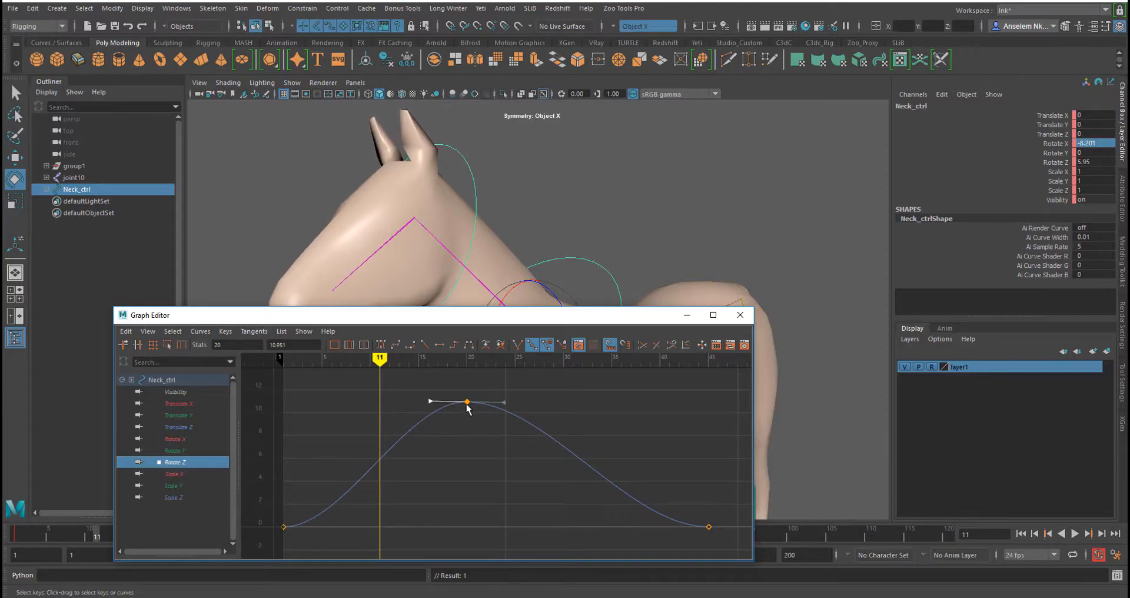
{"action": "middle_click_drag", "start_coordinate": [468, 403], "coordinate": [443, 406]}
{"action": "left_click_drag", "start_coordinate": [510, 386], "coordinate": [462, 415]}
{"action": "middle_click_drag", "start_coordinate": [466, 406], "coordinate": [465, 435]}
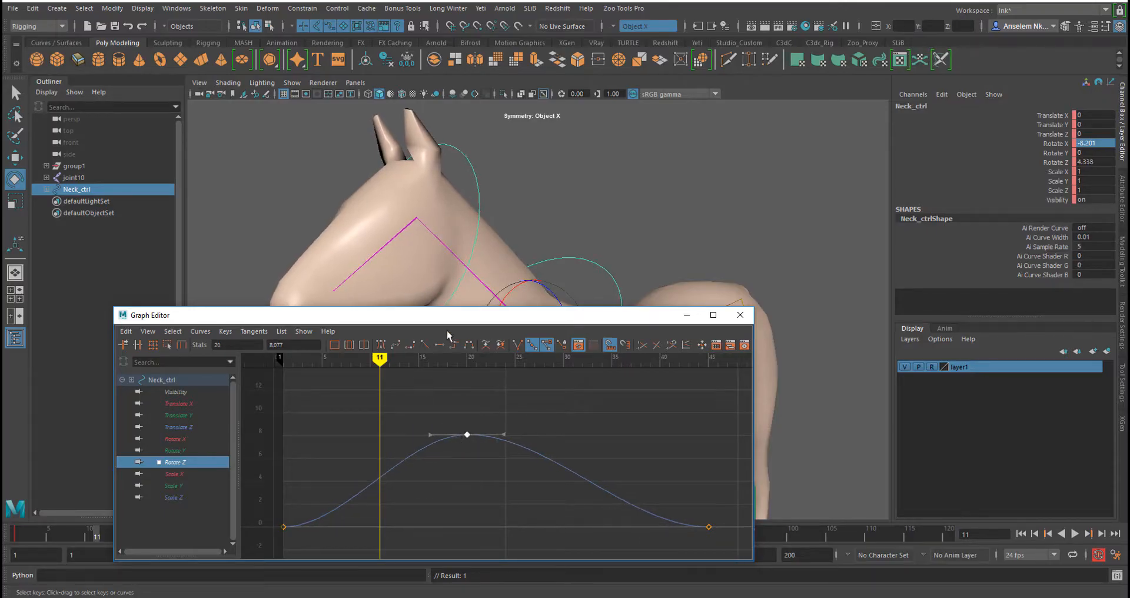
{"action": "left_click_drag", "start_coordinate": [468, 322], "coordinate": [445, 370]}
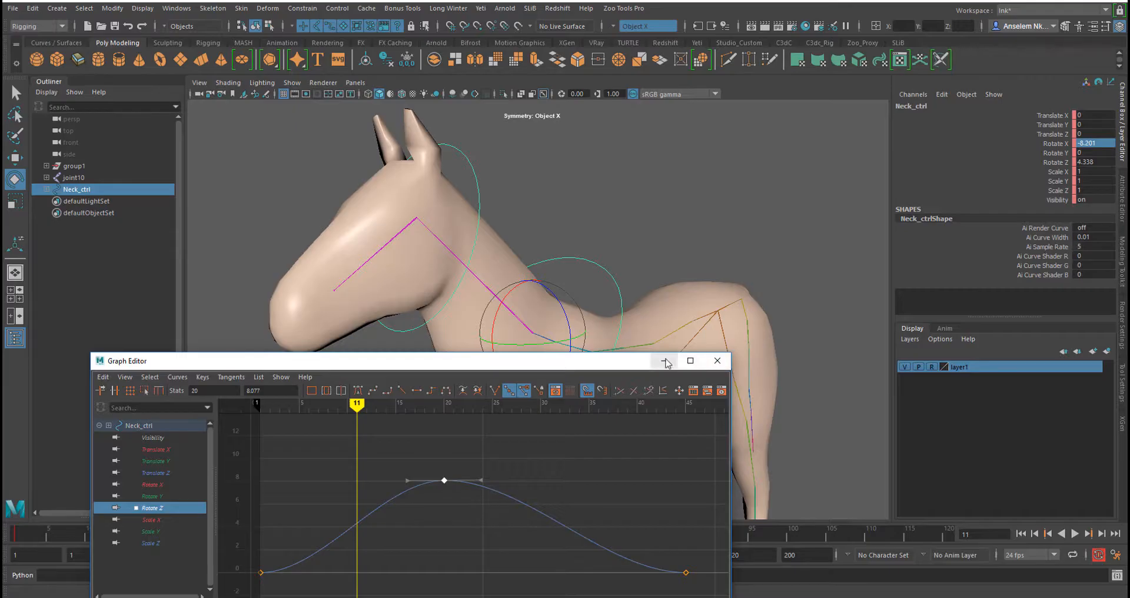
{"action": "left_click", "coordinate": [717, 360]}
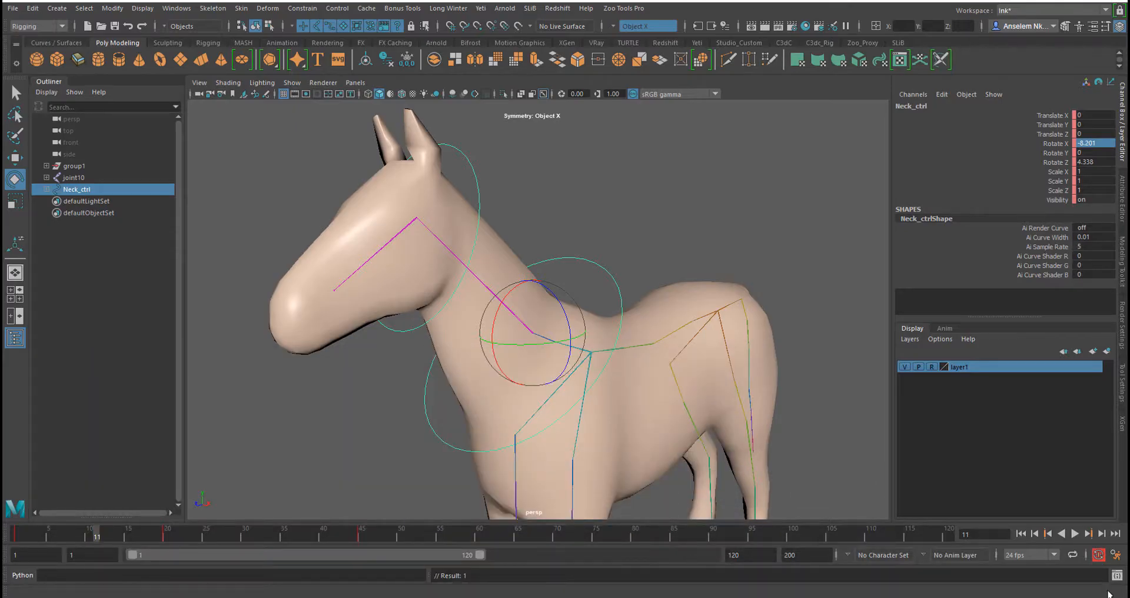
{"action": "left_click", "coordinate": [1020, 533]}
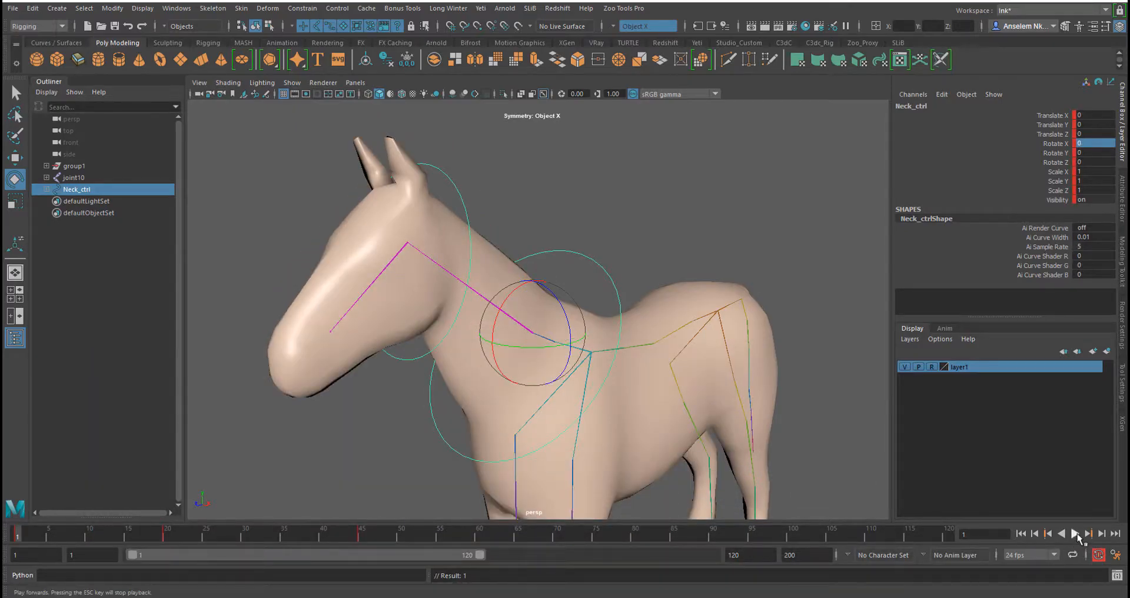
Play back and scrub the timeline to review the revised neck and head motion, returning to frame 1
{"action": "left_click", "coordinate": [1076, 533]}
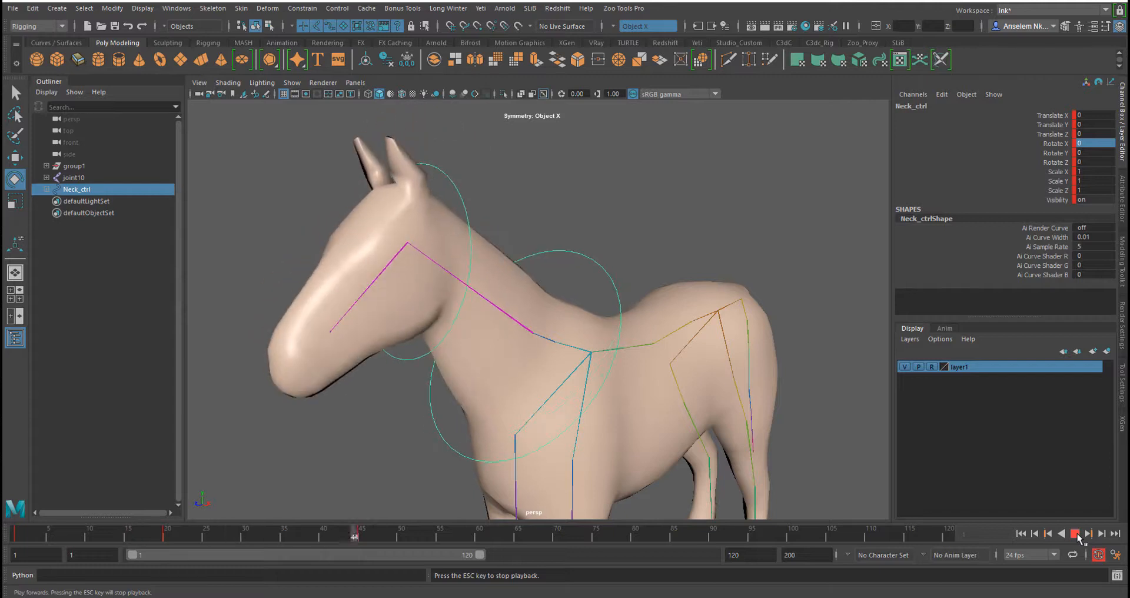
{"action": "left_click", "coordinate": [1075, 534]}
{"action": "left_click_drag", "start_coordinate": [486, 536], "coordinate": [7, 536]}
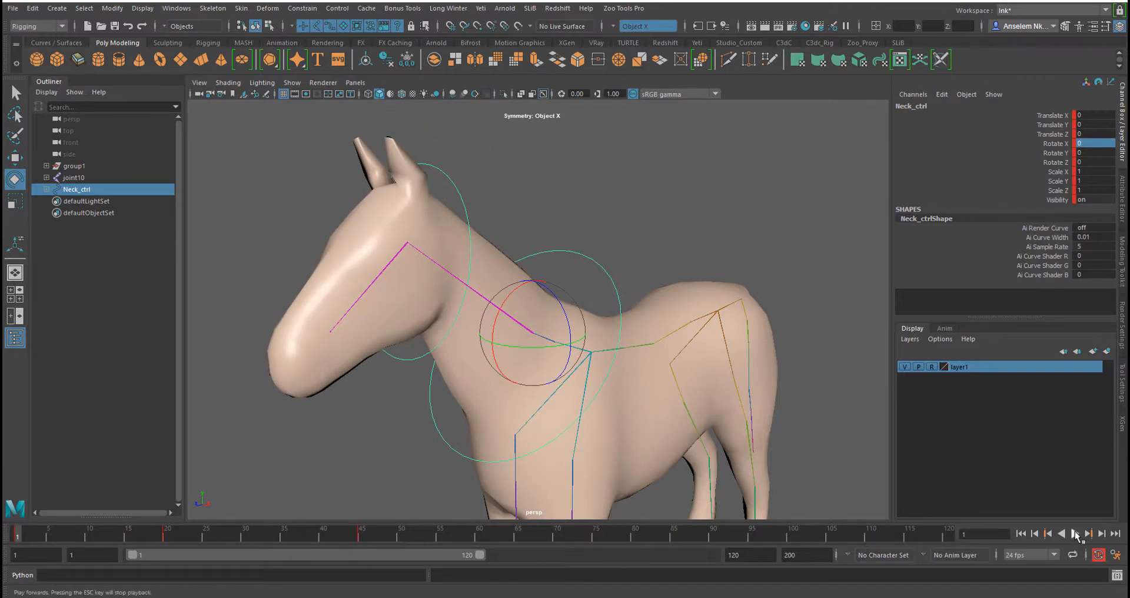
{"action": "left_click", "coordinate": [1076, 533]}
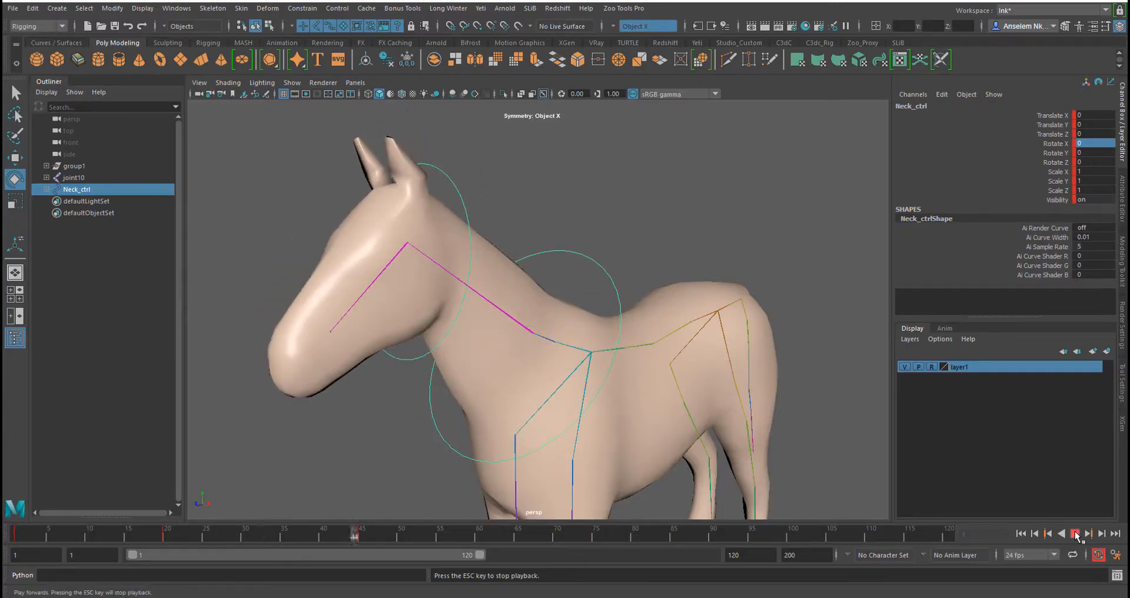
{"action": "left_click", "coordinate": [1075, 534]}
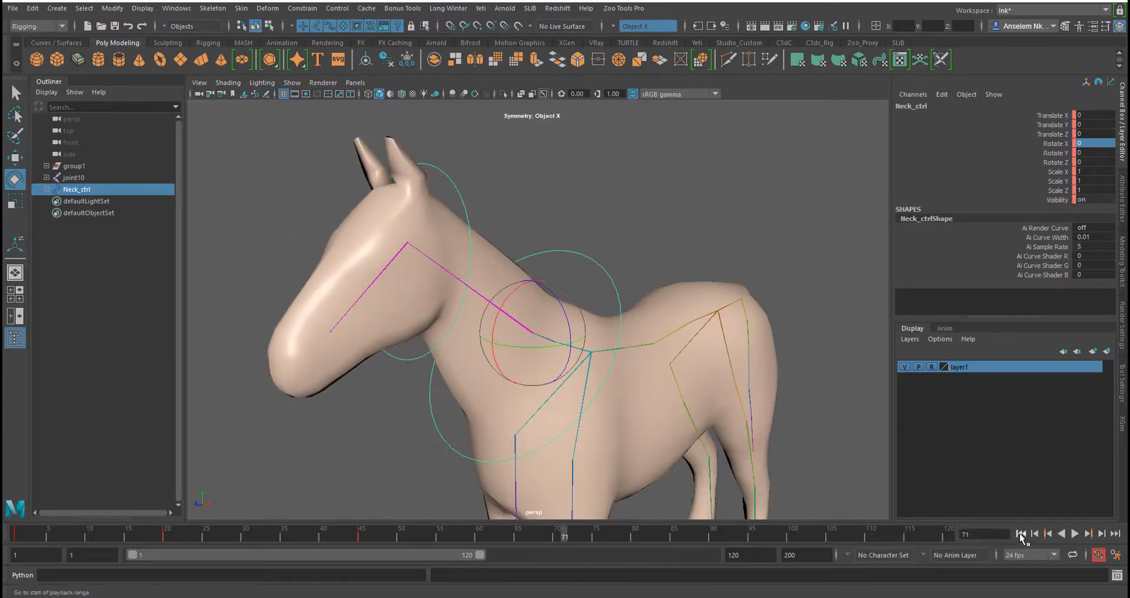
{"action": "left_click", "coordinate": [1020, 534]}
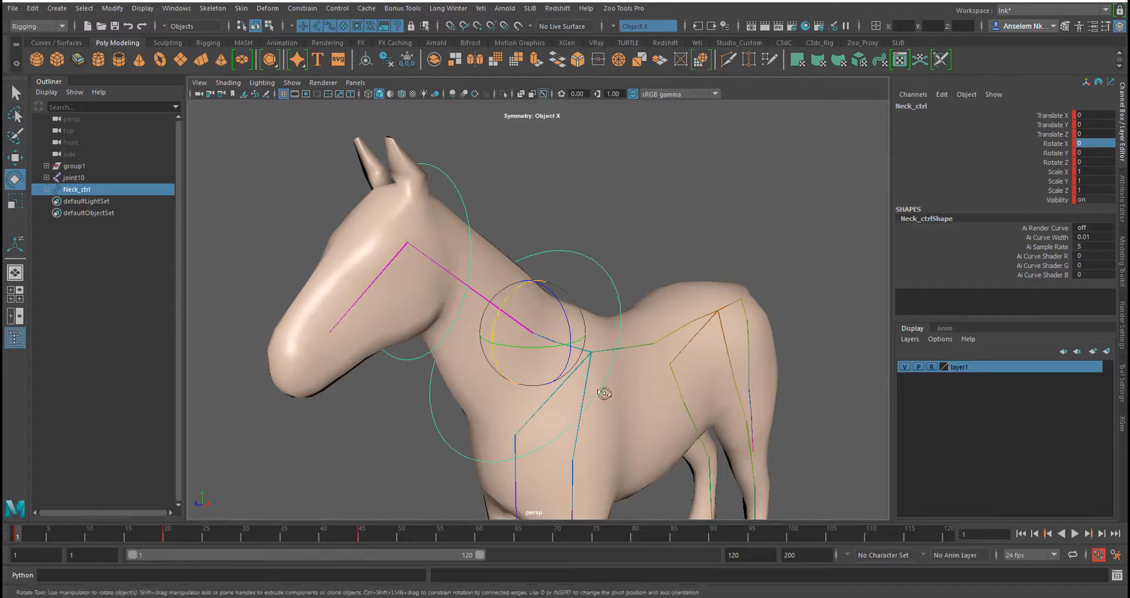
{"action": "left_click_drag", "start_coordinate": [604, 392], "coordinate": [630, 459], "text": "alt"}
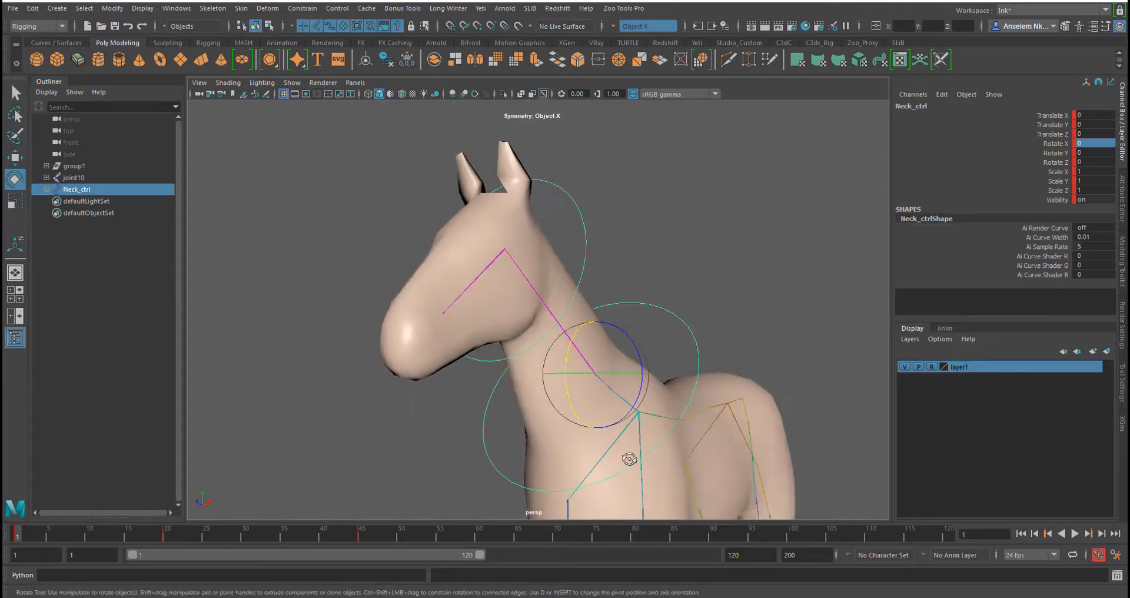